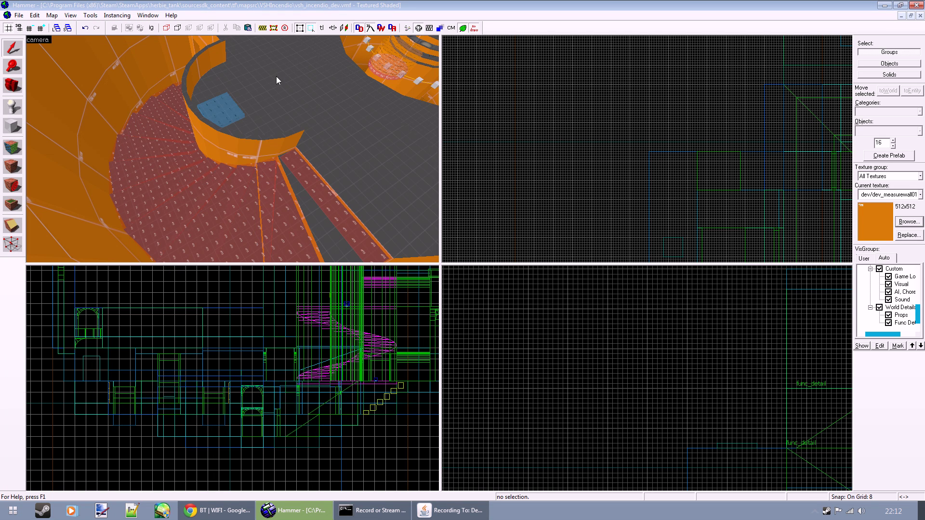
# Examine the existing spiral staircase and its clip brushes from inside the stairwell and from above.
pyautogui.press('z')
pyautogui.press('w')
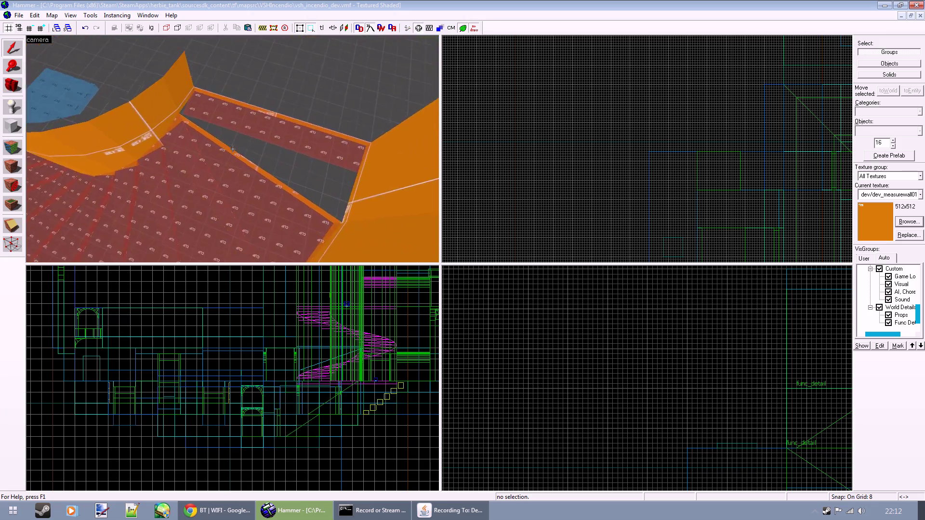
pyautogui.press('w')
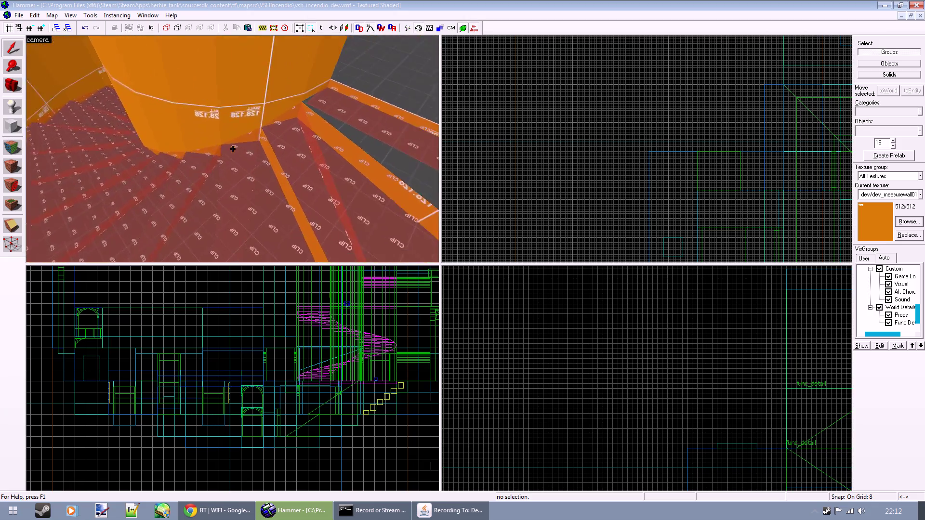
pyautogui.press('w')
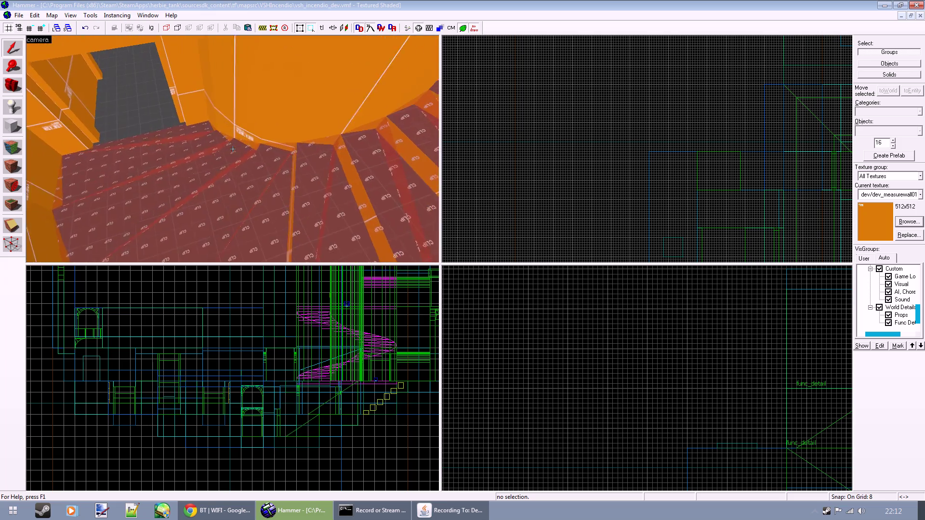
pyautogui.press('w')
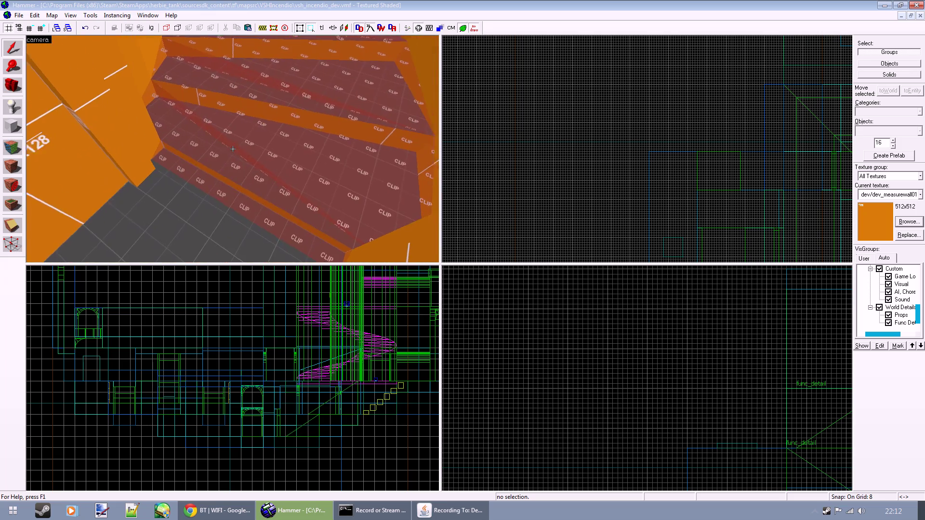
pyautogui.press('w')
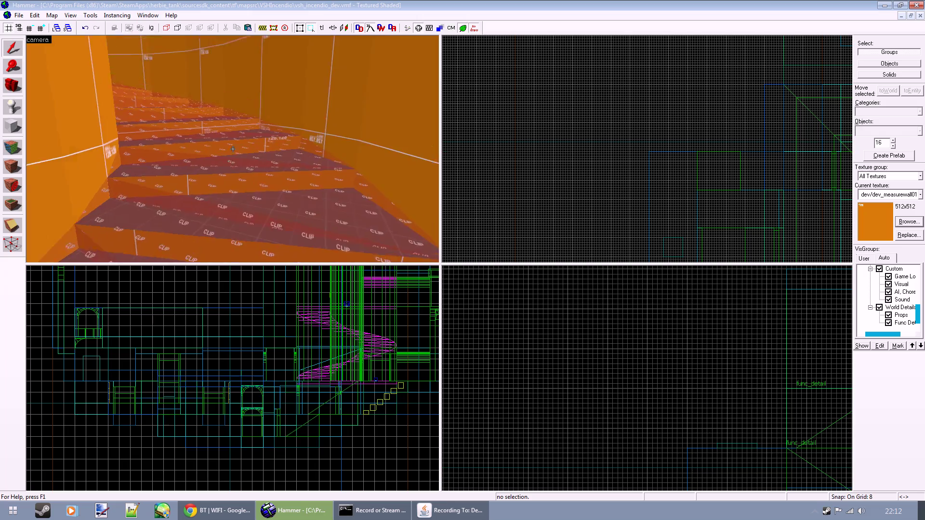
pyautogui.press('w')
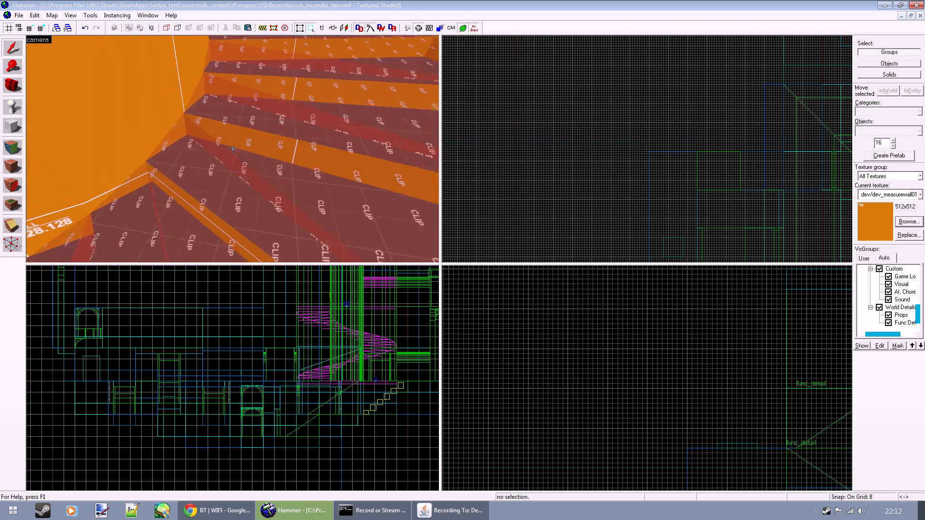
pyautogui.press('w')
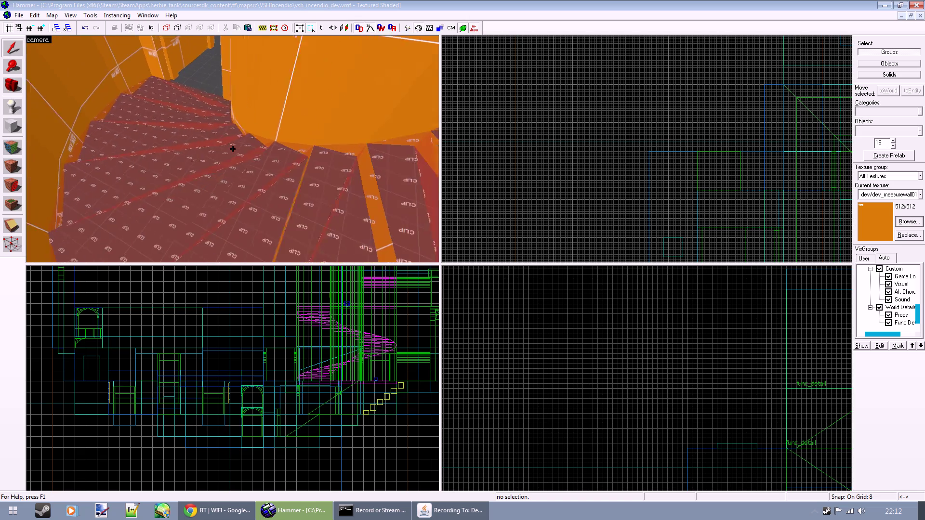
pyautogui.press('w')
pyautogui.press('z')
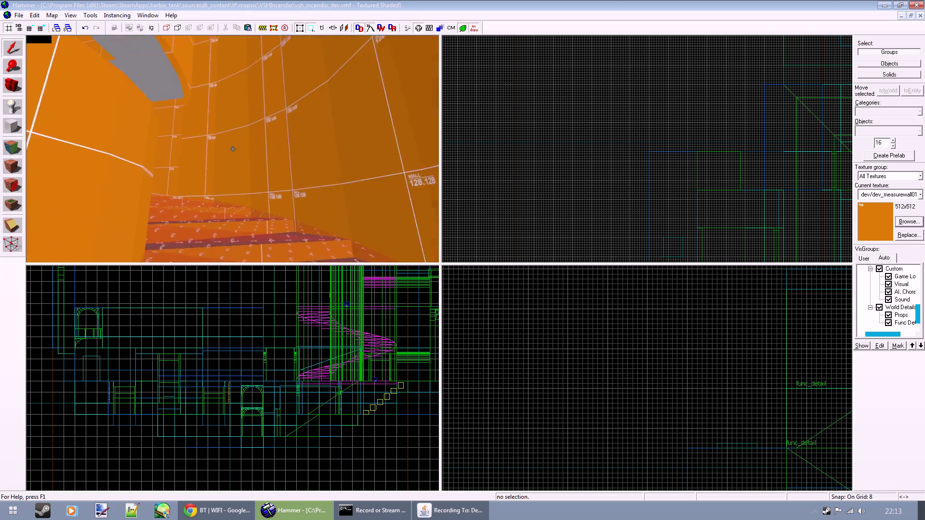
pyautogui.press('s')
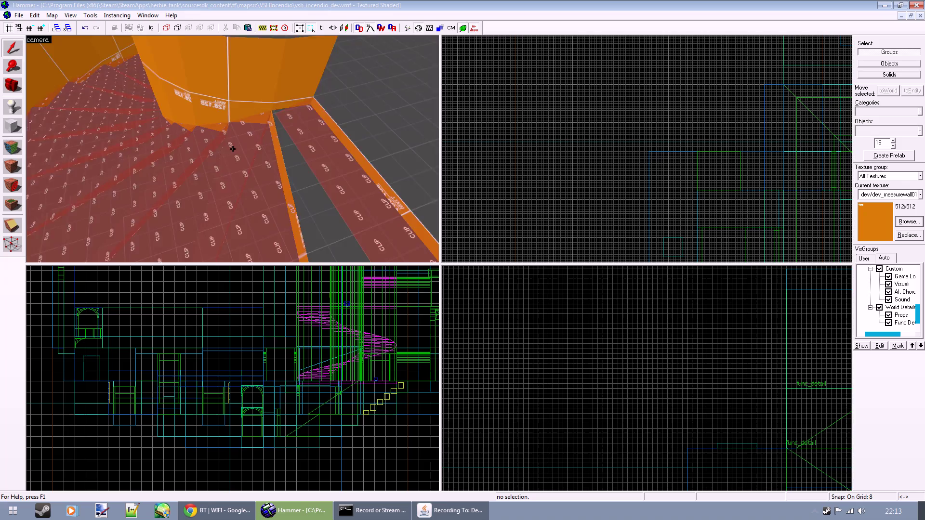
pyautogui.press('w')
pyautogui.press('s')
pyautogui.press('w')
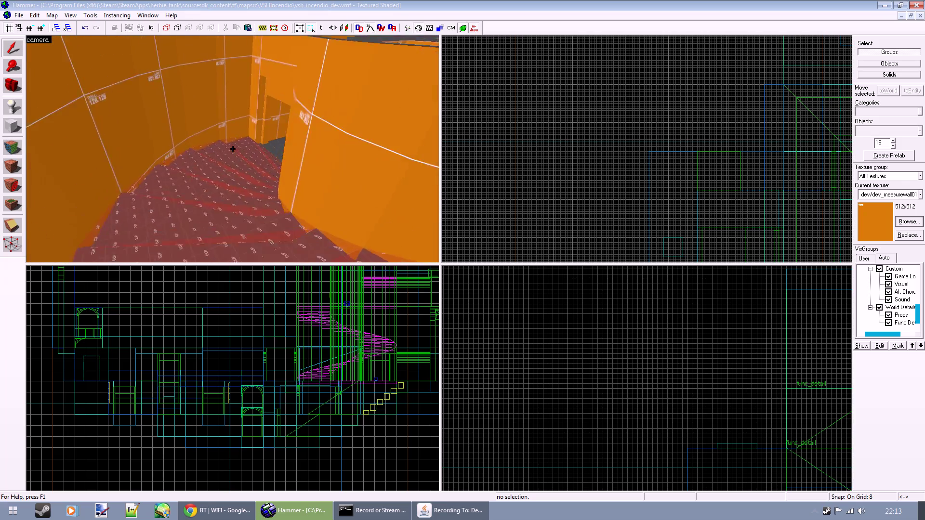
pyautogui.press('w')
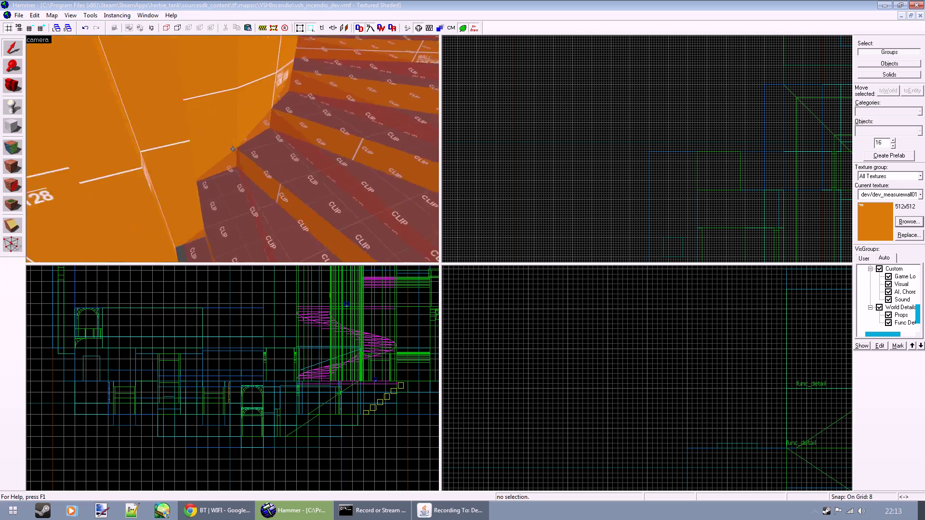
pyautogui.press('s')
pyautogui.press('d')
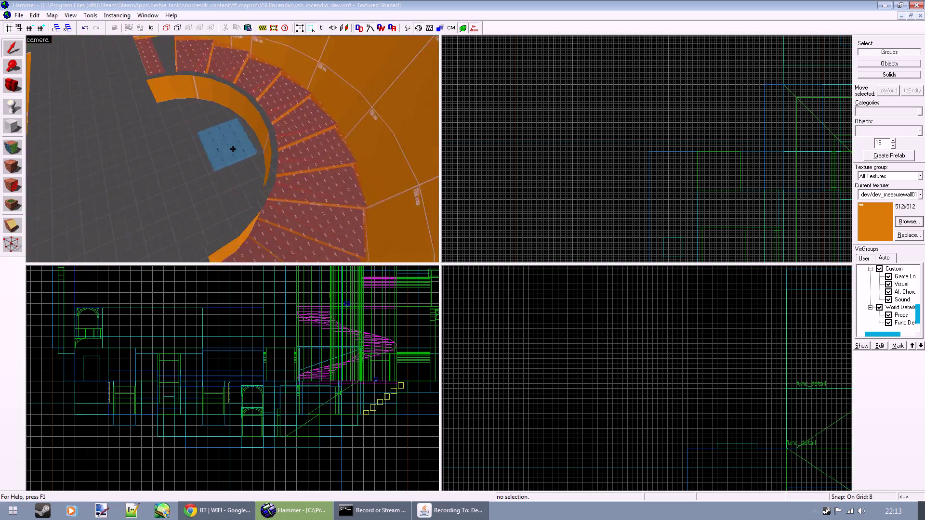
pyautogui.click(116, 15)
pyautogui.click(115, 16)
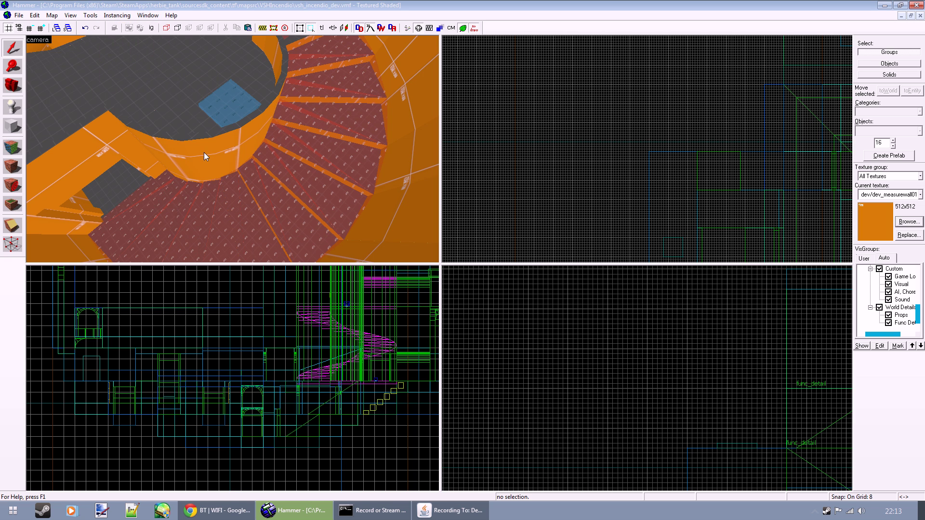
pyautogui.press('z')
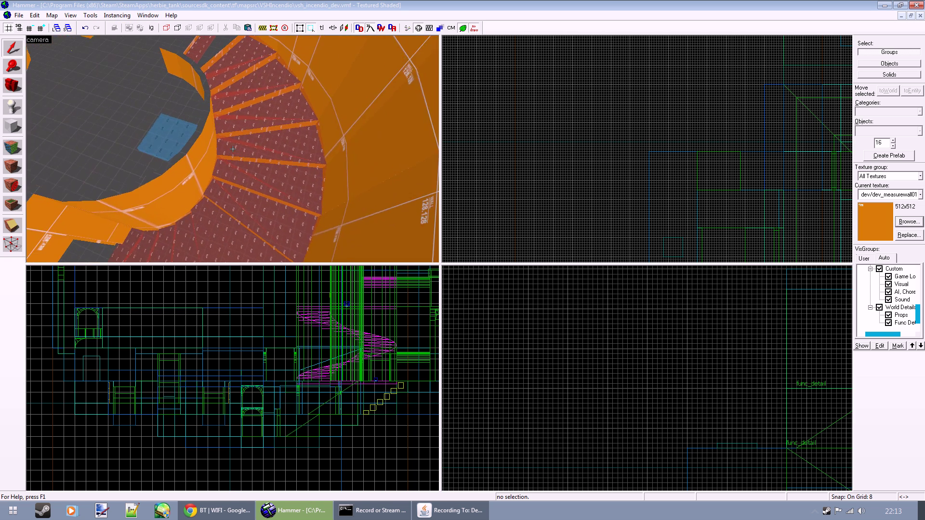
# Create a new map and save it in the mapsrc folder as stairs.vmf.
pyautogui.click(18, 15)
pyautogui.click(34, 27)
pyautogui.click(19, 15)
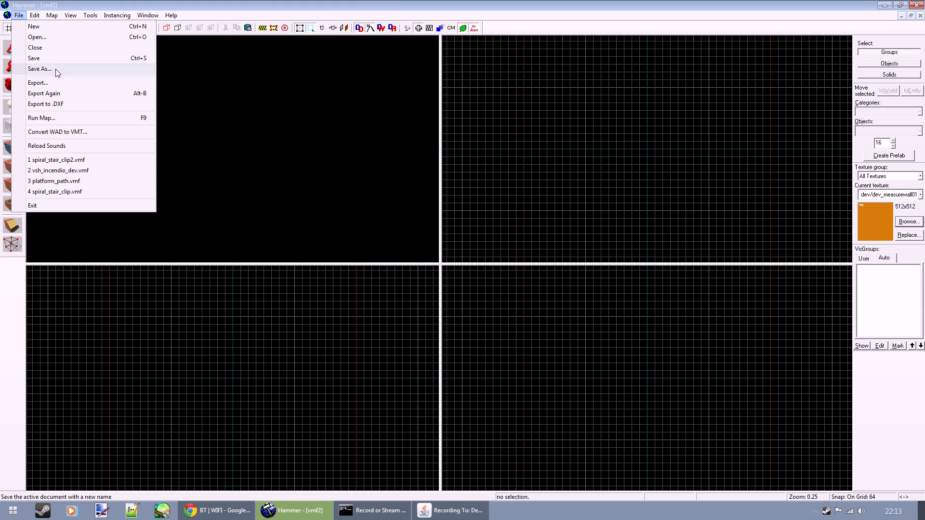
pyautogui.click(55, 69)
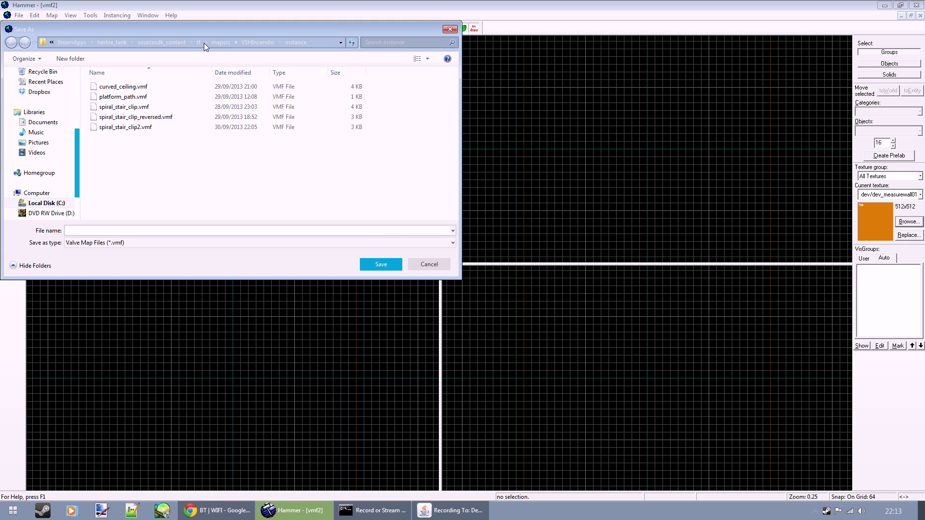
pyautogui.click(220, 43)
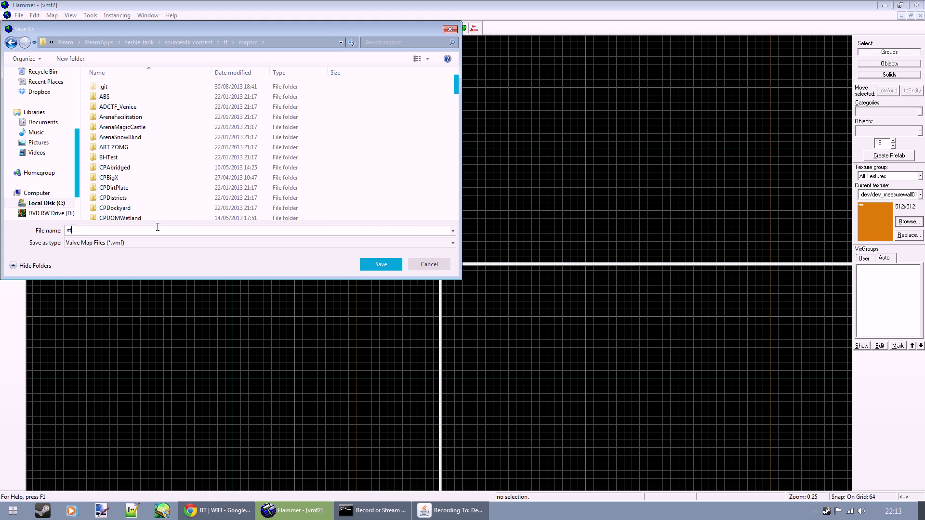
pyautogui.press('Return')
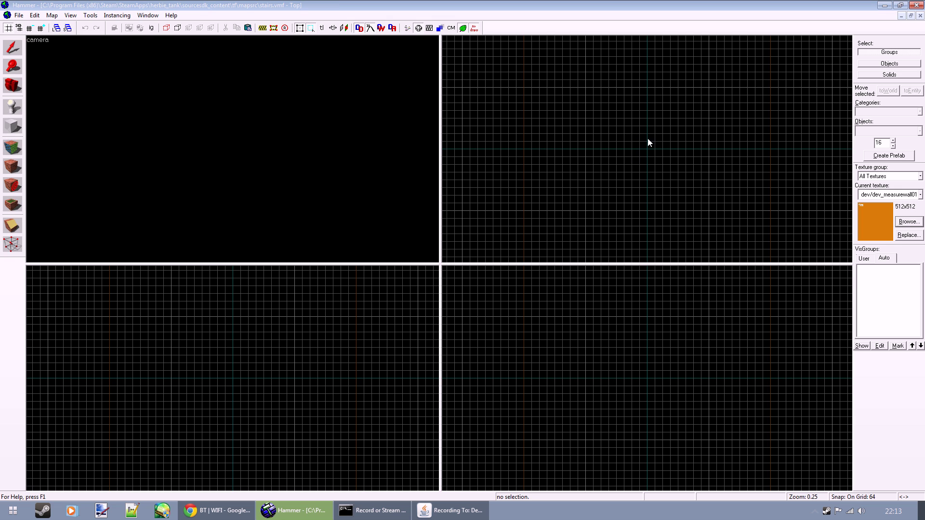
# Set the current texture to tools/toolsnodraw and choose the arch primitive with 24 faces for the Block tool.
pyautogui.click(915, 225)
pyautogui.doubleClick(89, 78)
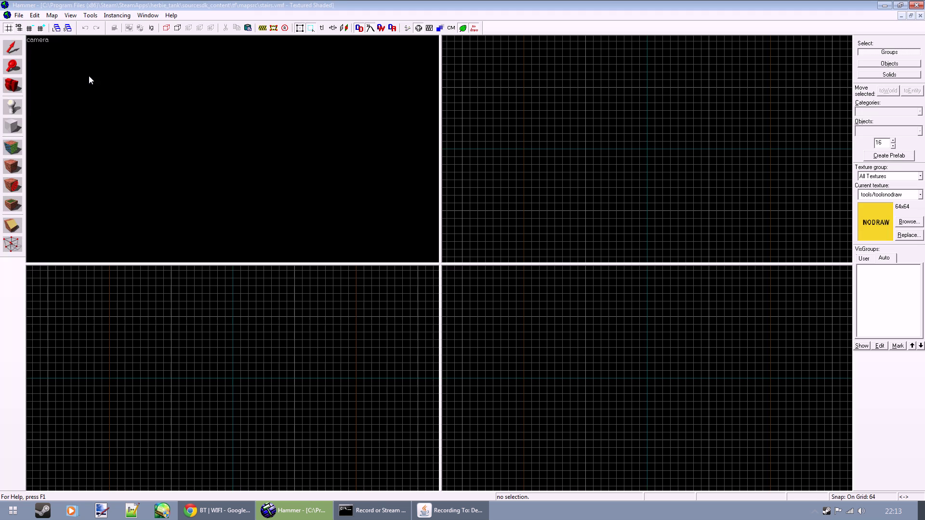
pyautogui.click(14, 125)
pyautogui.click(920, 115)
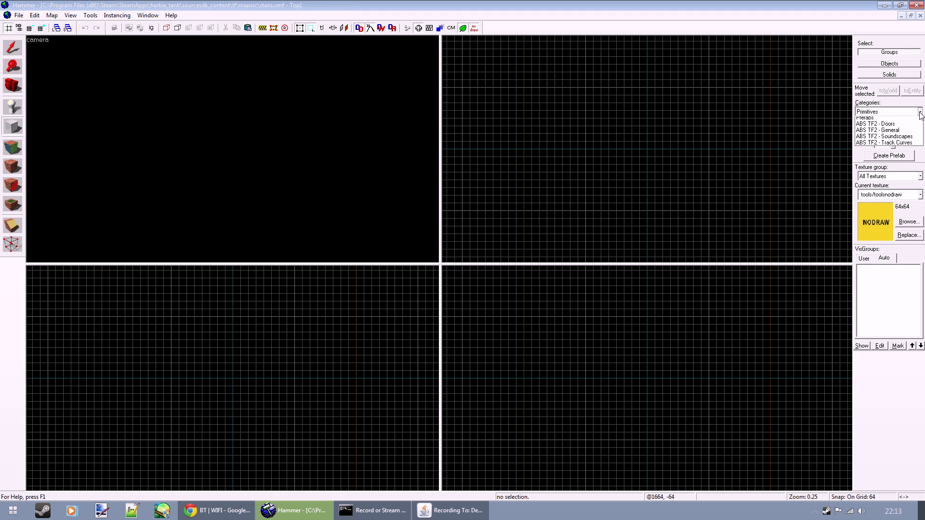
pyautogui.click(919, 120)
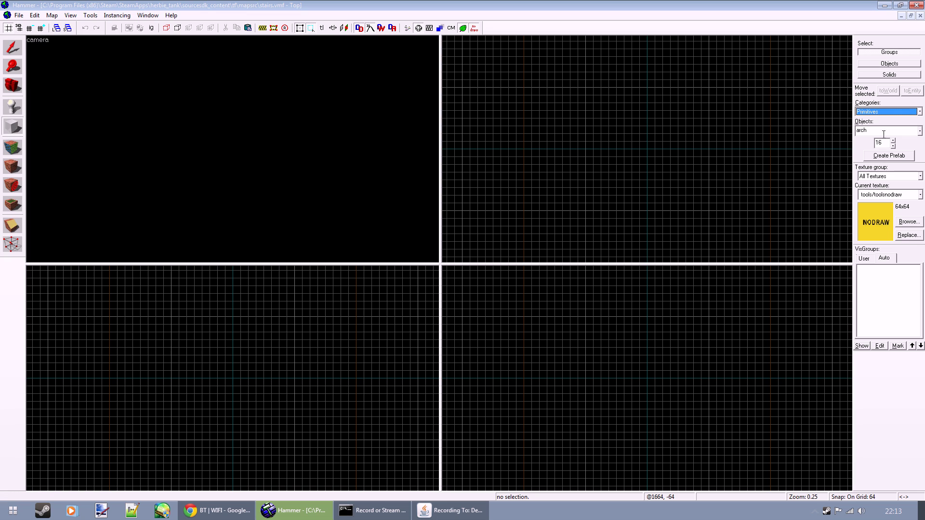
pyautogui.moveTo(885, 143); pyautogui.dragTo(856, 148)
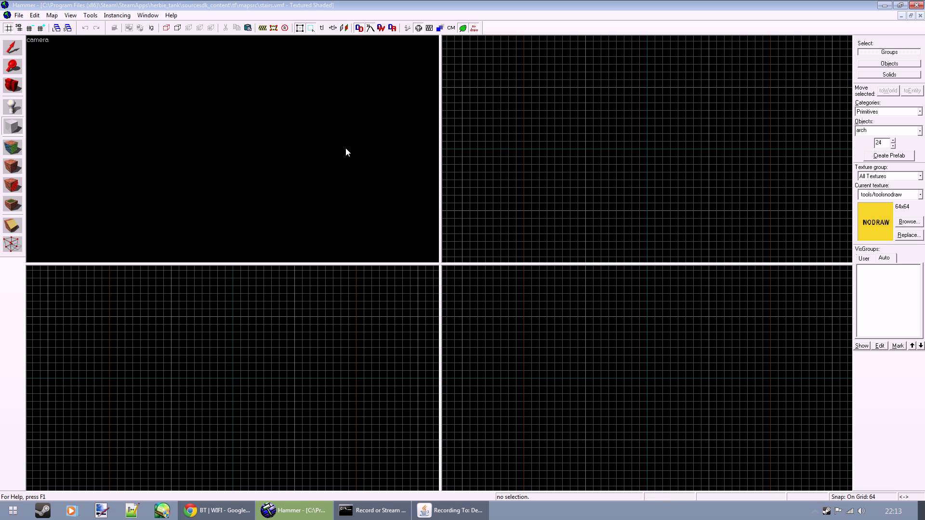
# Outline a 512 by 512 unit block in the top view and center it on the origin.
pyautogui.moveTo(587, 90); pyautogui.dragTo(650, 157)
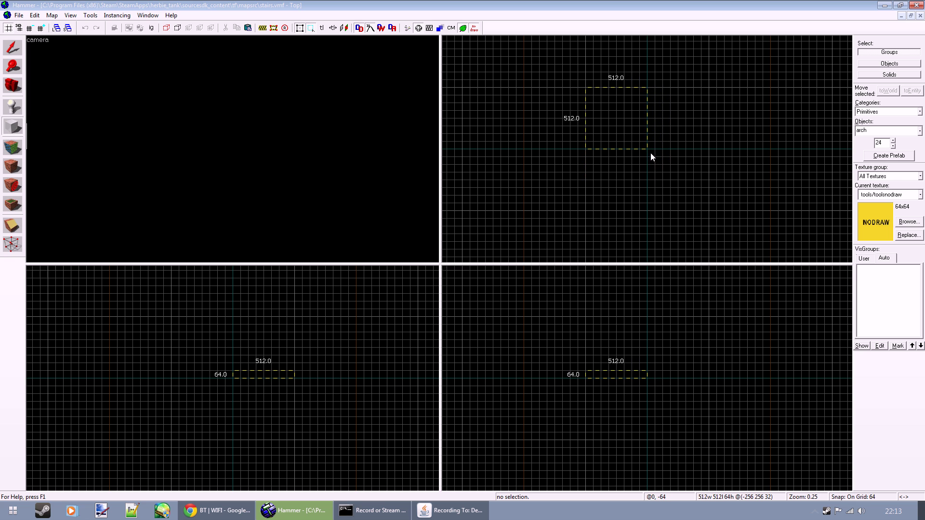
pyautogui.moveTo(621, 105); pyautogui.dragTo(653, 137)
pyautogui.scroll(2, 653, 137)
pyautogui.scroll(7, 649, 355)
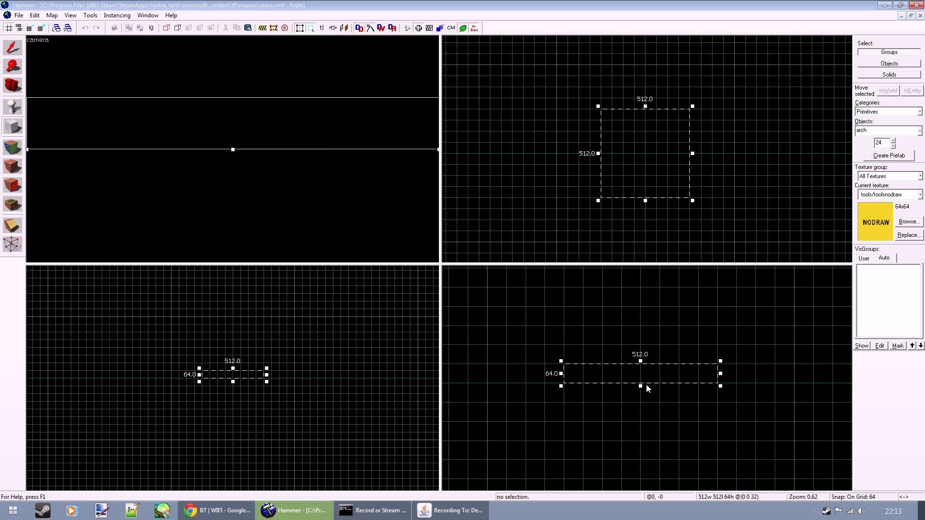
# Reduce the grid size to 16 and lower the block outline's height to 16 units.
pyautogui.press('[')
pyautogui.press('[')
pyautogui.scroll(2, 645, 361)
pyautogui.moveTo(637, 349); pyautogui.dragTo(637, 377)
pyautogui.press('z')
pyautogui.press('s')
pyautogui.press('z')
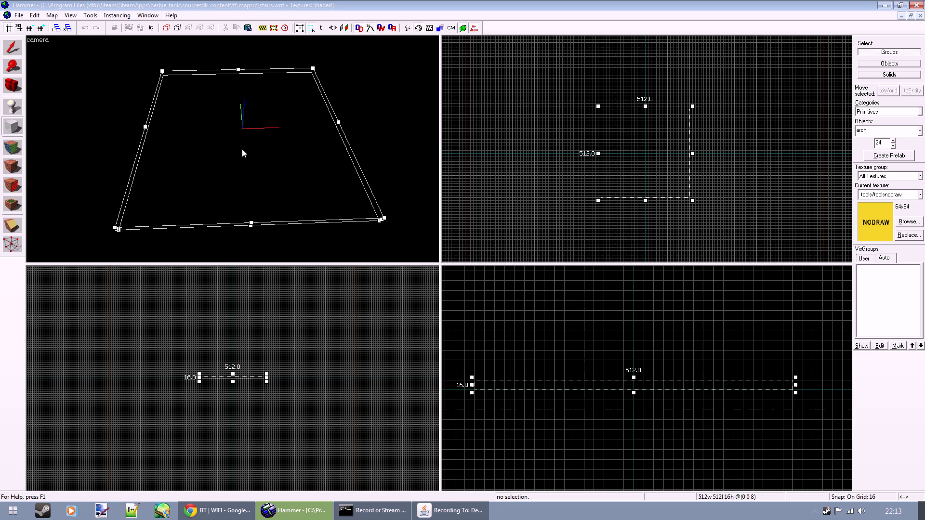
# Create the arch as a full 360-degree circle with wall width 128, 24 sides, start angle 0 and added height 16.
pyautogui.press('Return')
pyautogui.click(512, 230)
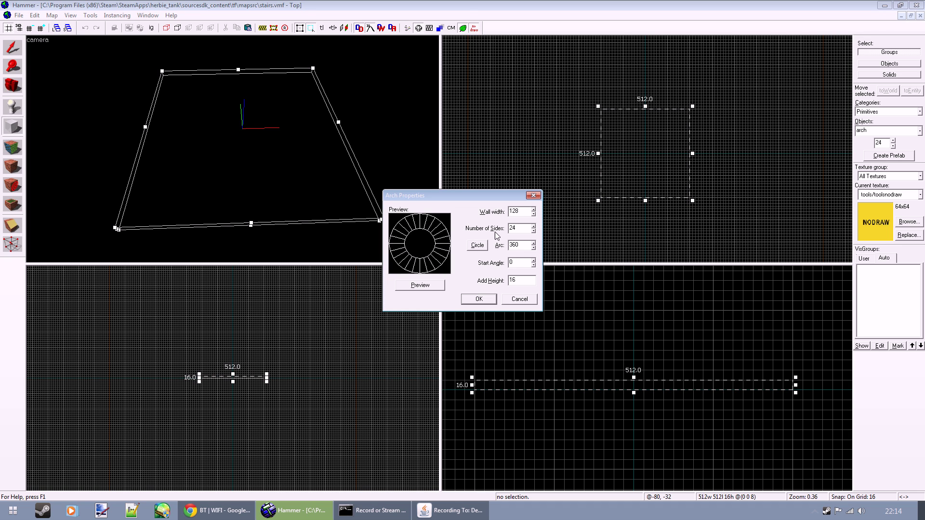
pyautogui.click(484, 247)
pyautogui.moveTo(515, 280); pyautogui.dragTo(492, 280)
pyautogui.click(483, 299)
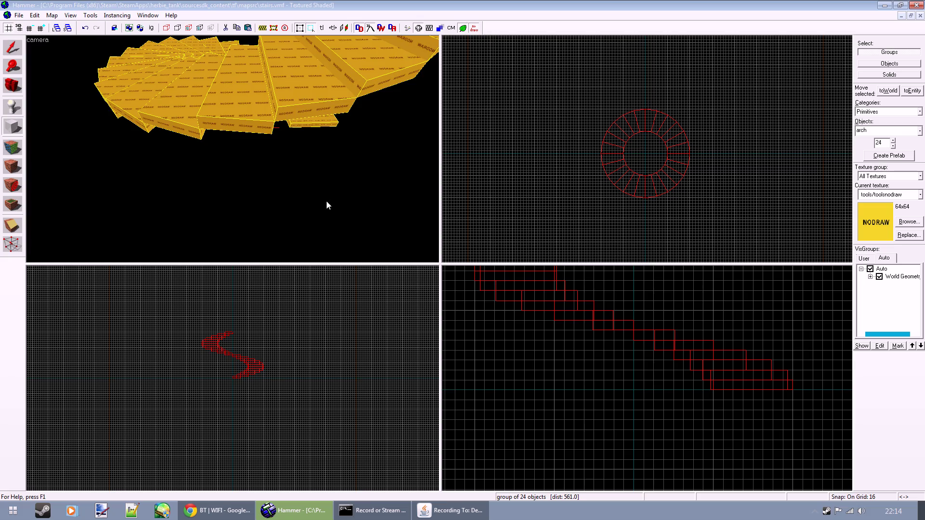
# Clip the spiral stairs in half along the X axis through the origin, keeping only the lower flight on the positive Y side.
pyautogui.press('z')
pyautogui.press('w')
pyautogui.press('s')
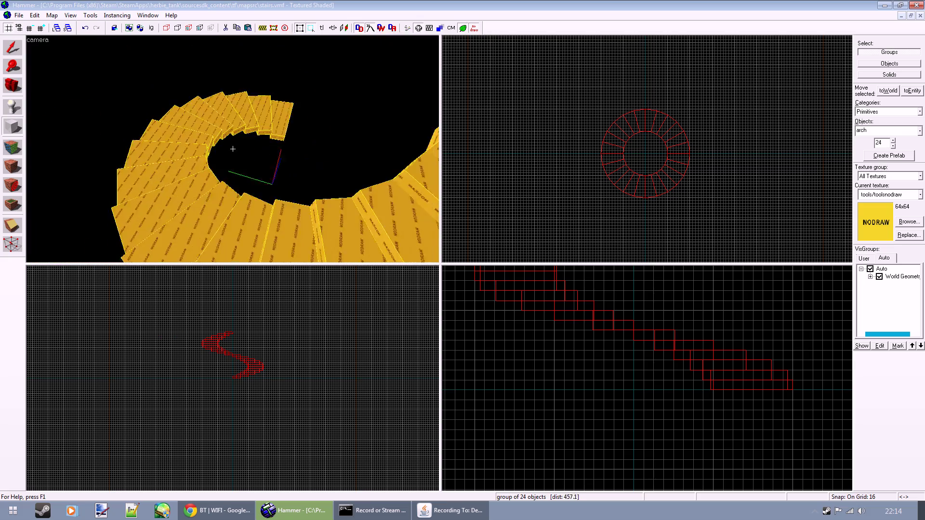
pyautogui.press('z')
pyautogui.click(19, 225)
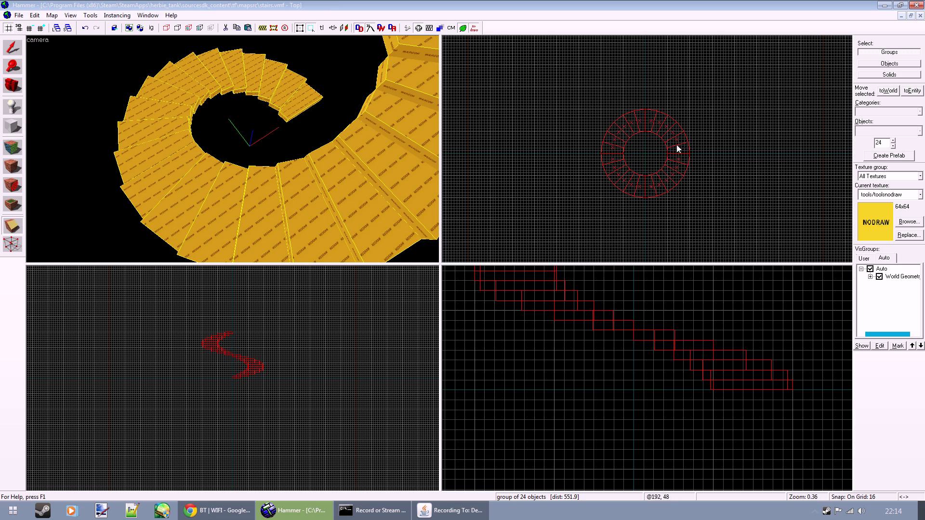
pyautogui.scroll(3, 634, 164)
pyautogui.moveTo(638, 155); pyautogui.dragTo(643, 155)
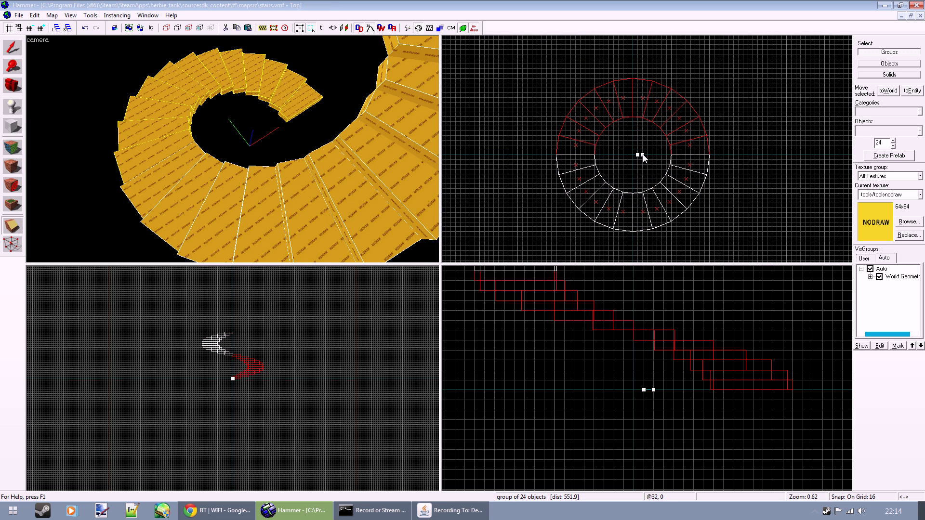
pyautogui.press('z')
pyautogui.press('z')
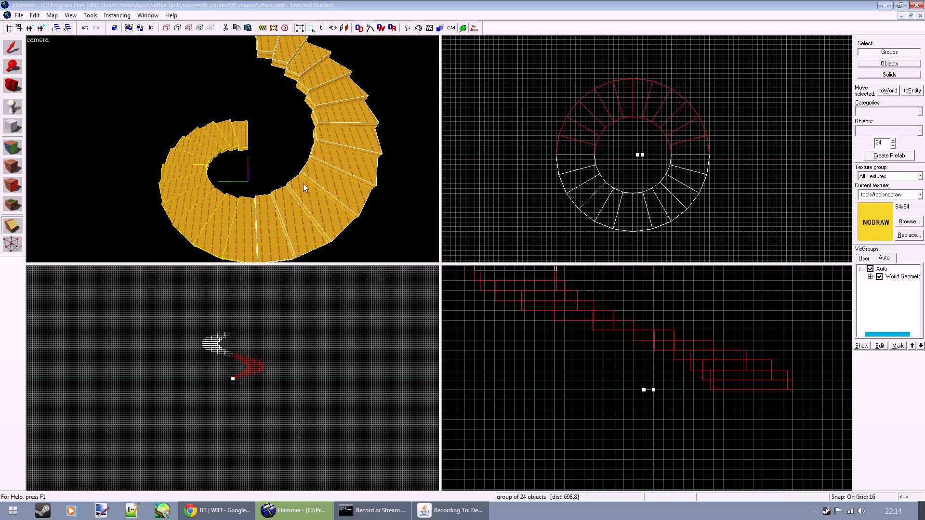
pyautogui.moveTo(643, 155); pyautogui.dragTo(618, 155)
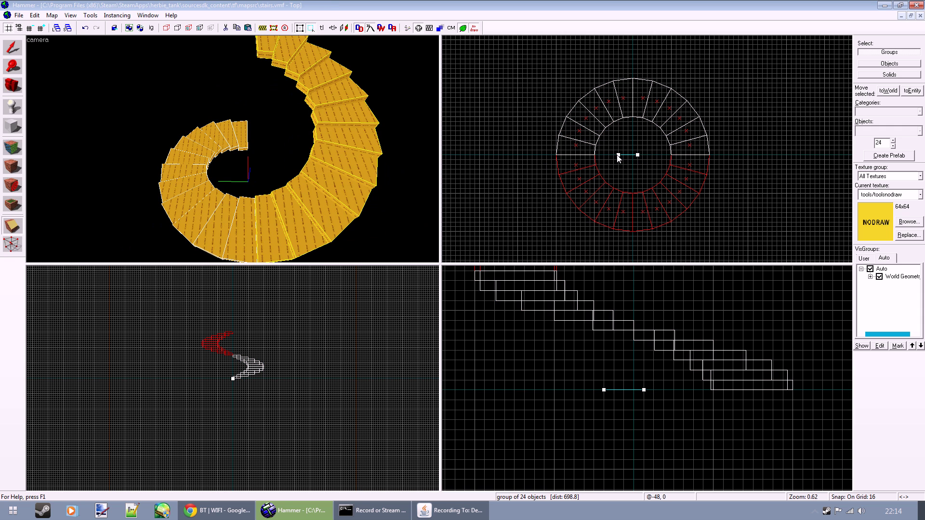
pyautogui.press('Return')
# Examine the remaining half-circle flight of stairs from the side and from above.
pyautogui.press('z')
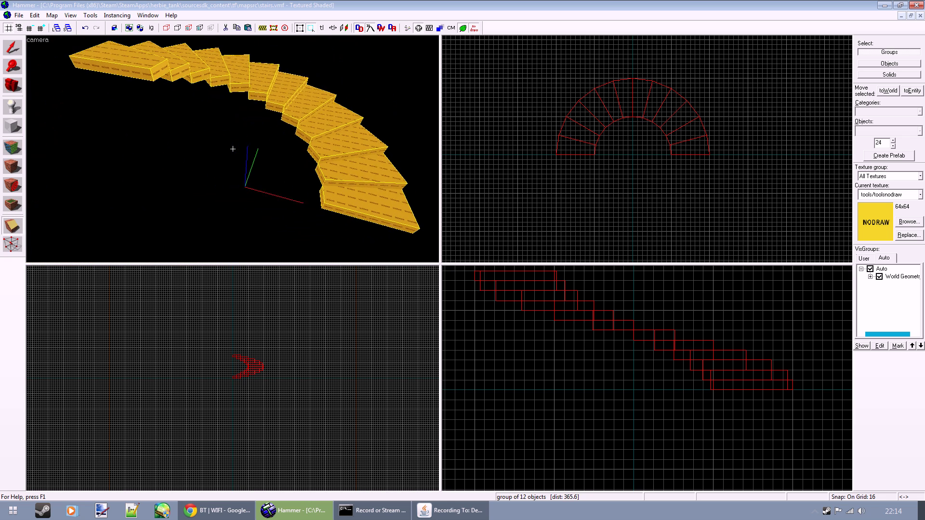
pyautogui.press('z')
pyautogui.scroll(2, 612, 132)
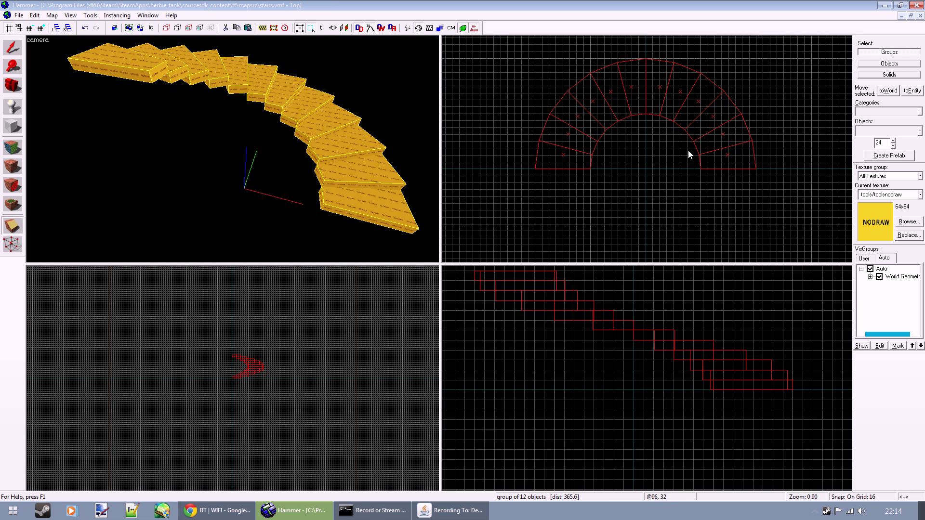
pyautogui.press('z')
pyautogui.press('w')
pyautogui.press('s')
pyautogui.press('z')
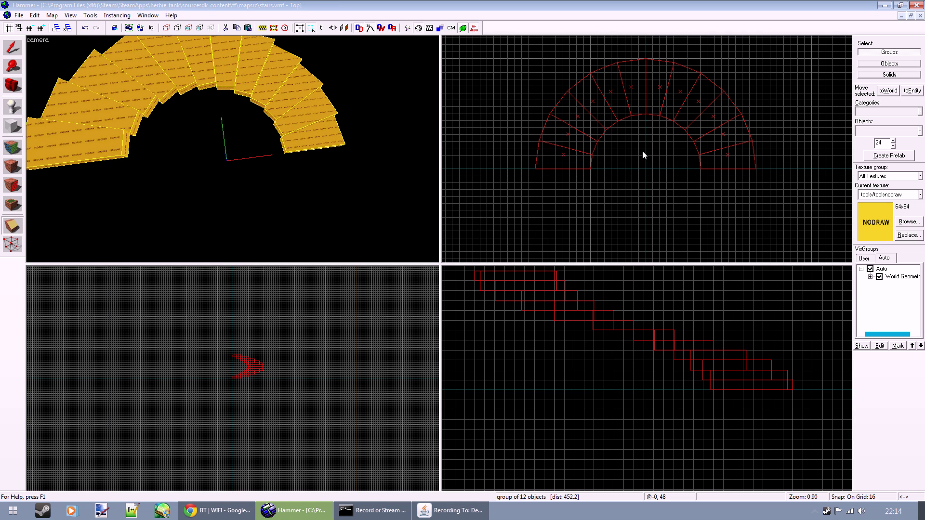
# Deselect the half-circle staircase and examine it from above and close up at its bottom steps.
pyautogui.scroll(2, 660, 150)
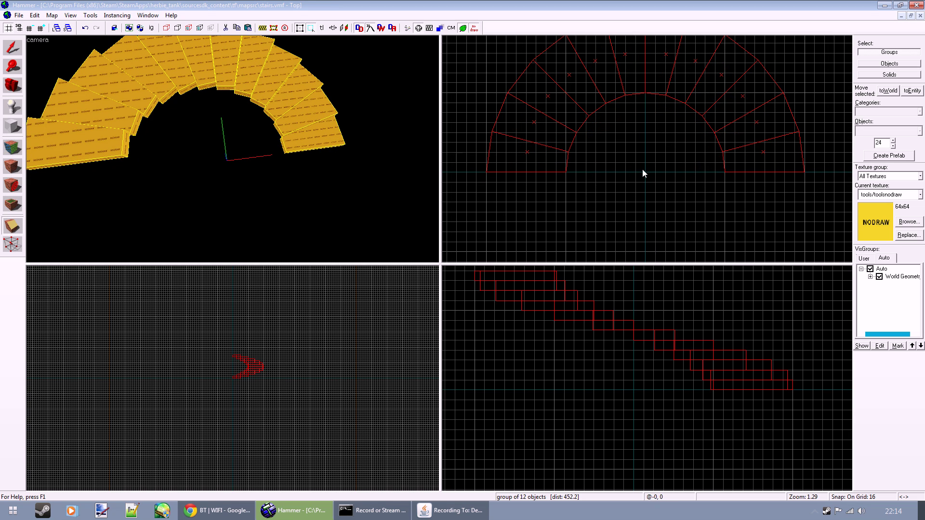
pyautogui.click(12, 47)
pyautogui.click(354, 152)
pyautogui.press('z')
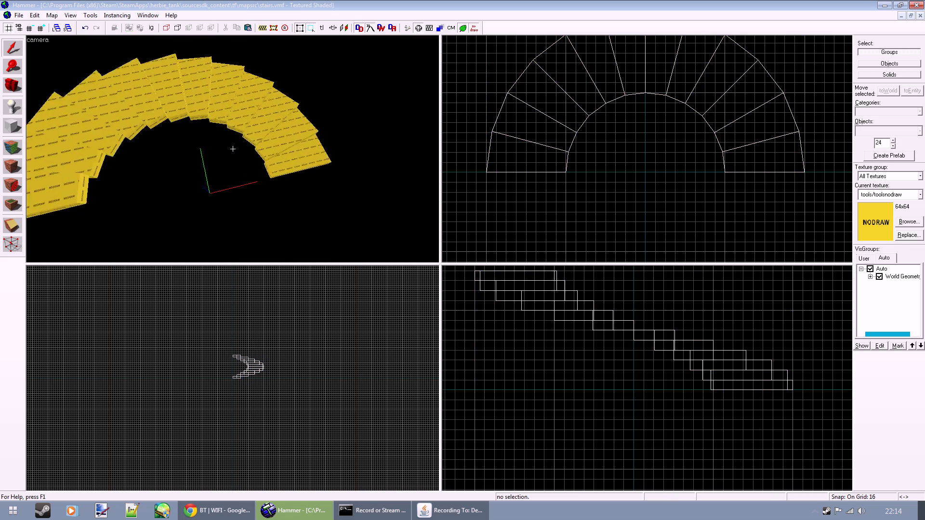
pyautogui.press('z')
pyautogui.press('z')
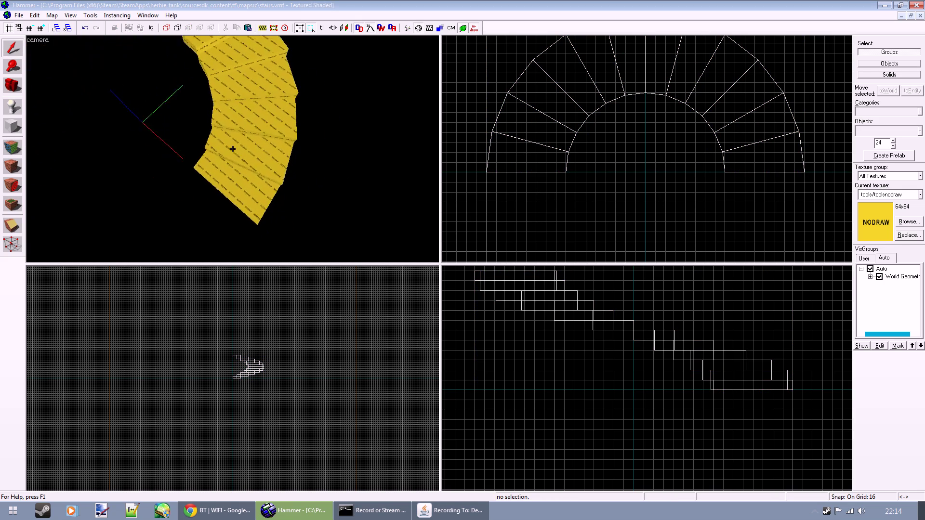
pyautogui.press('w')
pyautogui.press('z')
pyautogui.press('z')
pyautogui.press('s')
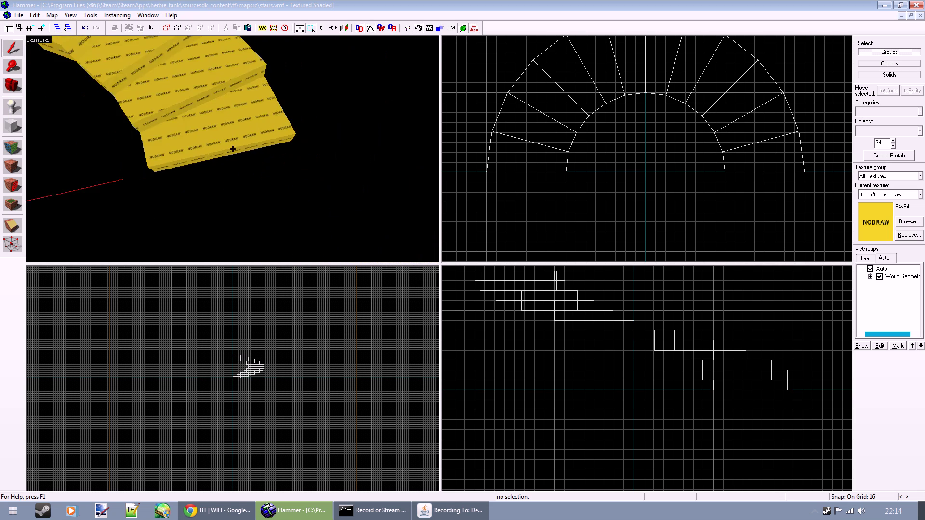
pyautogui.press('z')
# Tie the whole staircase to a func_detail brush entity, keeping its default properties.
pyautogui.click(306, 149)
pyautogui.hotkey('ctrl', 't')
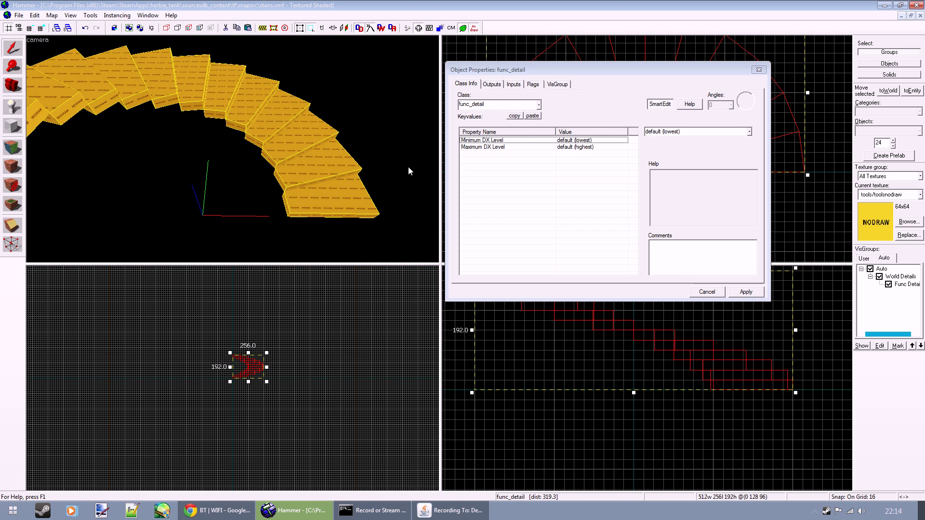
pyautogui.press('Escape')
# Open face editing for the stairs, filter the textures by "dev" and choose dev/dev_measuregeneric01b.
pyautogui.click(19, 151)
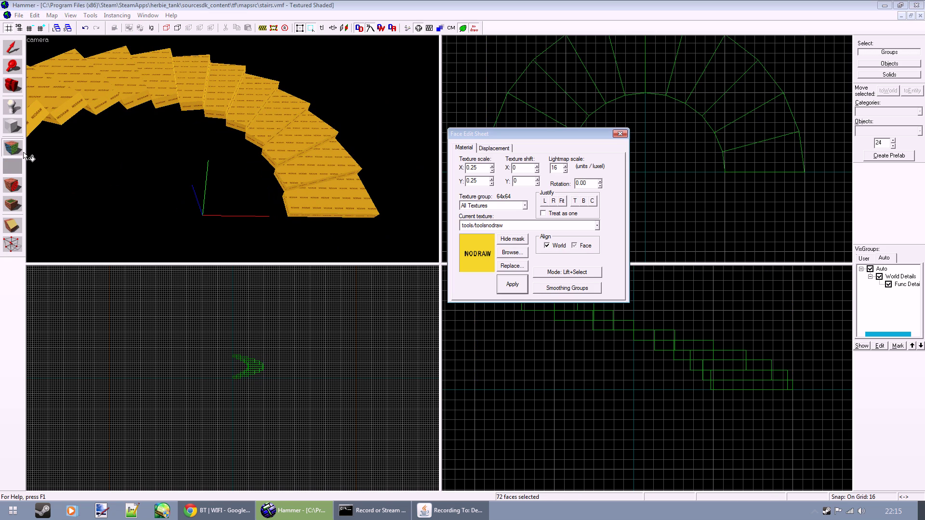
pyautogui.click(512, 252)
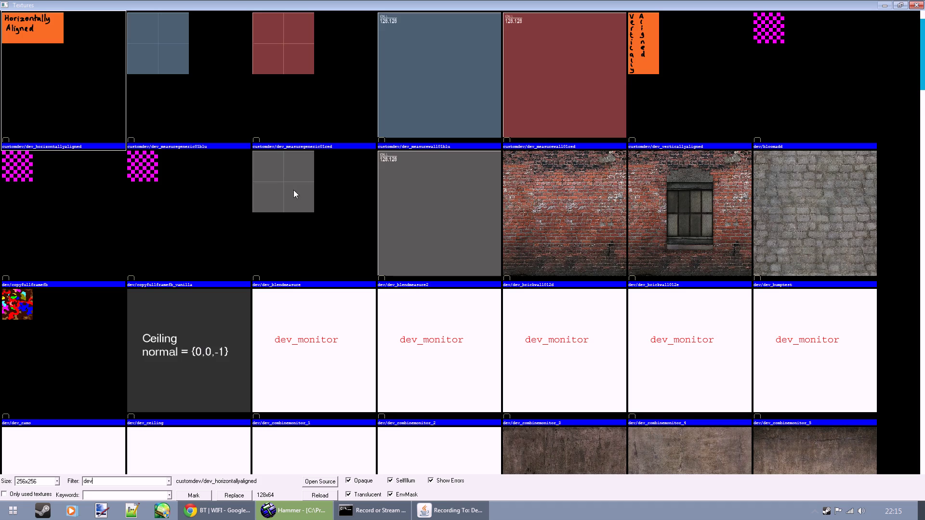
pyautogui.click(294, 191)
pyautogui.scroll(-10, 309, 208)
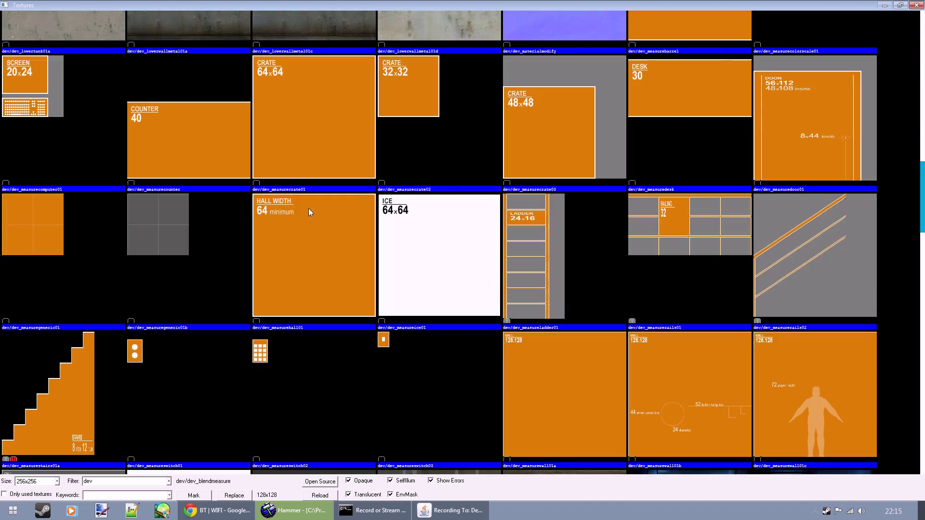
pyautogui.doubleClick(129, 227)
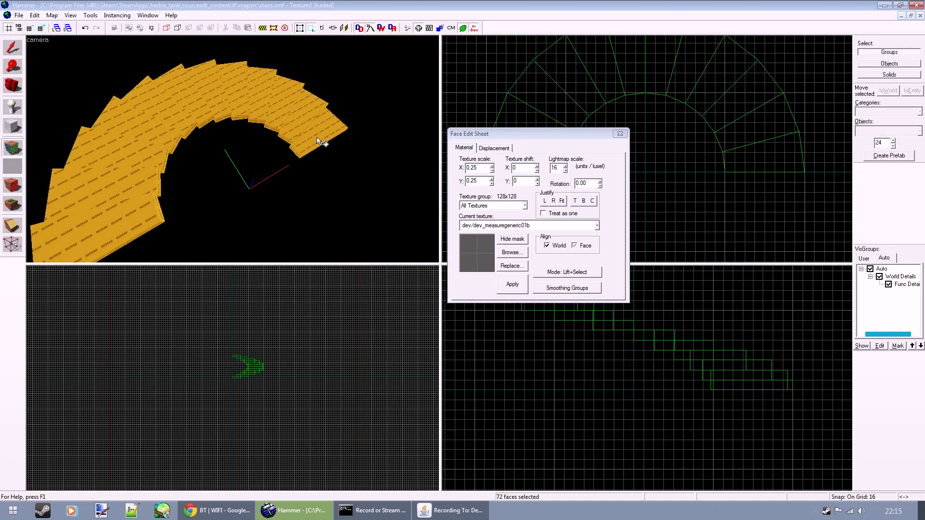
# Apply the grey measure texture to the top faces of all the stair treads.
pyautogui.rightClick(183, 106)
pyautogui.rightClick(159, 107)
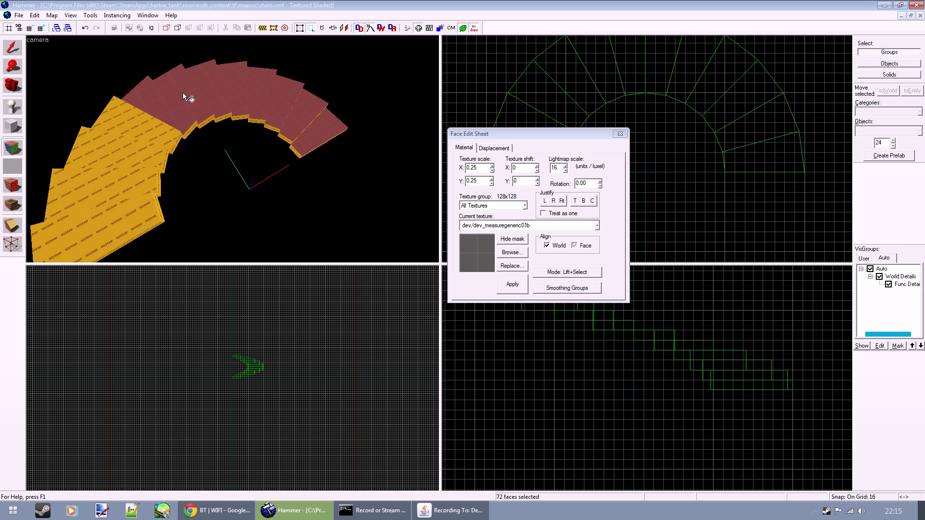
pyautogui.rightClick(139, 126)
pyautogui.rightClick(120, 154)
pyautogui.rightClick(112, 186)
pyautogui.rightClick(115, 219)
# Choose the orange dev/dev_measuregeneric01 texture as the current face texture.
pyautogui.click(509, 250)
pyautogui.click(512, 253)
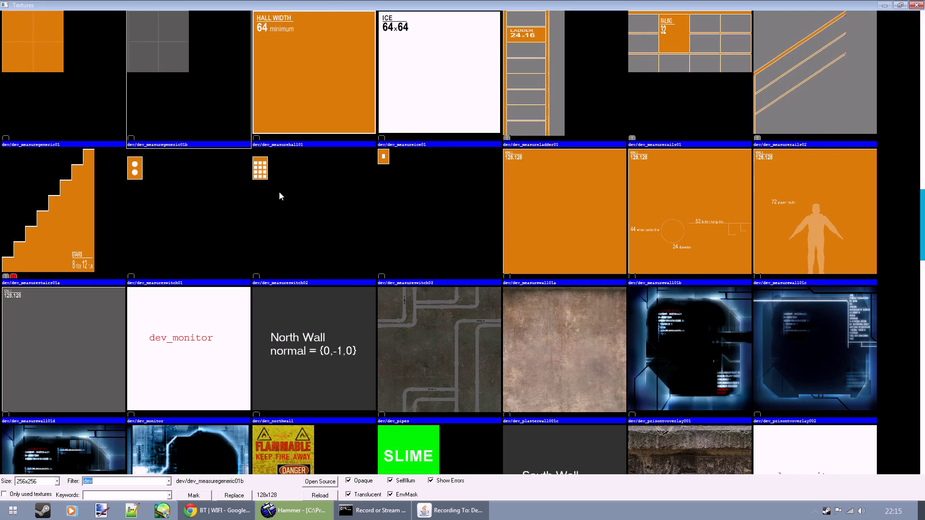
pyautogui.doubleClick(68, 73)
# Apply the orange texture to the front riser of every step and close face editing.
pyautogui.rightClick(276, 223)
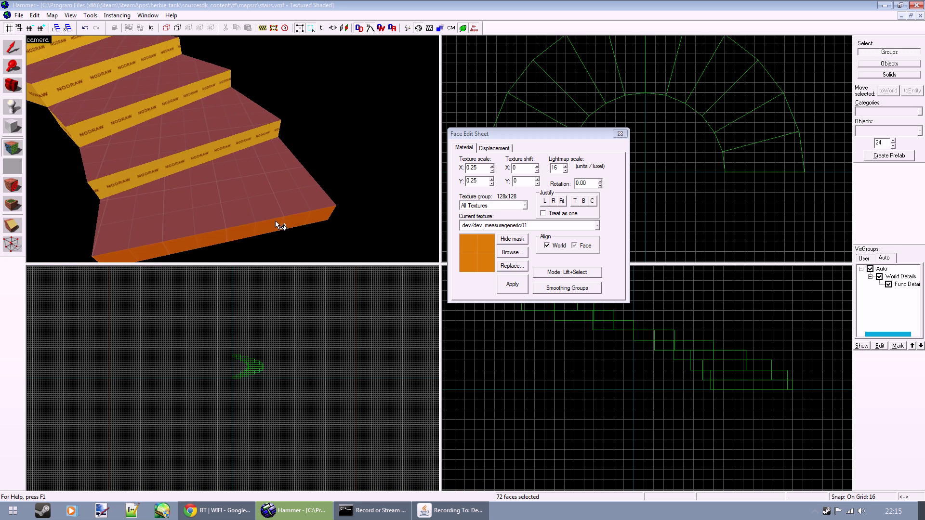
pyautogui.rightClick(217, 152)
pyautogui.rightClick(165, 118)
pyautogui.press('z')
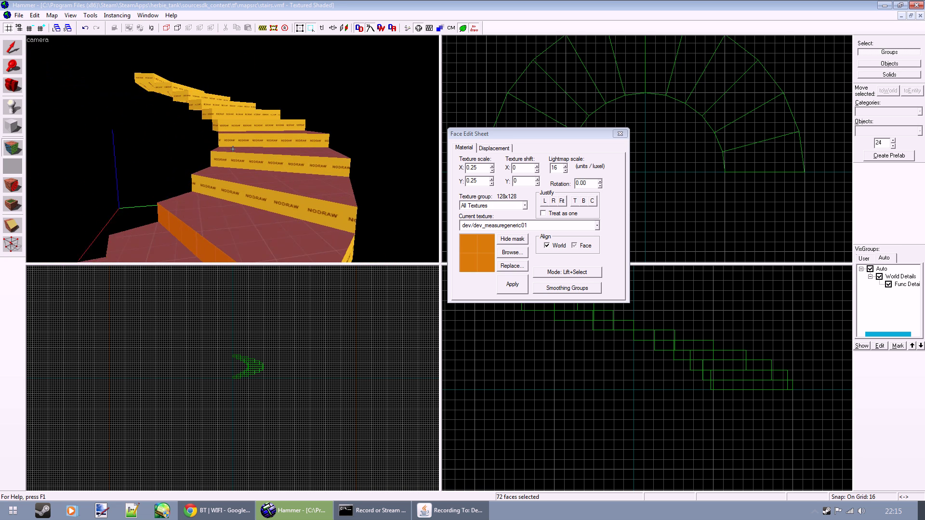
pyautogui.press('z')
pyautogui.rightClick(237, 188)
pyautogui.moveTo(237, 189)
pyautogui.mouseDown(button='right')
pyautogui.moveTo(264, 127)
pyautogui.moveTo(222, 95)
pyautogui.mouseUp(button='right')
pyautogui.press('z')
pyautogui.press('s')
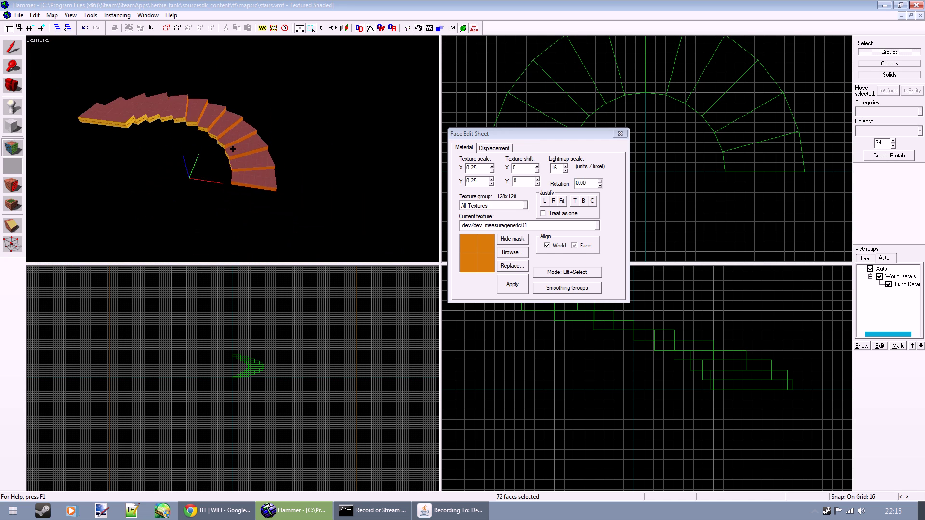
pyautogui.press('z')
pyautogui.click(619, 133)
# Turn on ignoring of groups, select only the bottom step and centre the 2D views on it.
pyautogui.press('z')
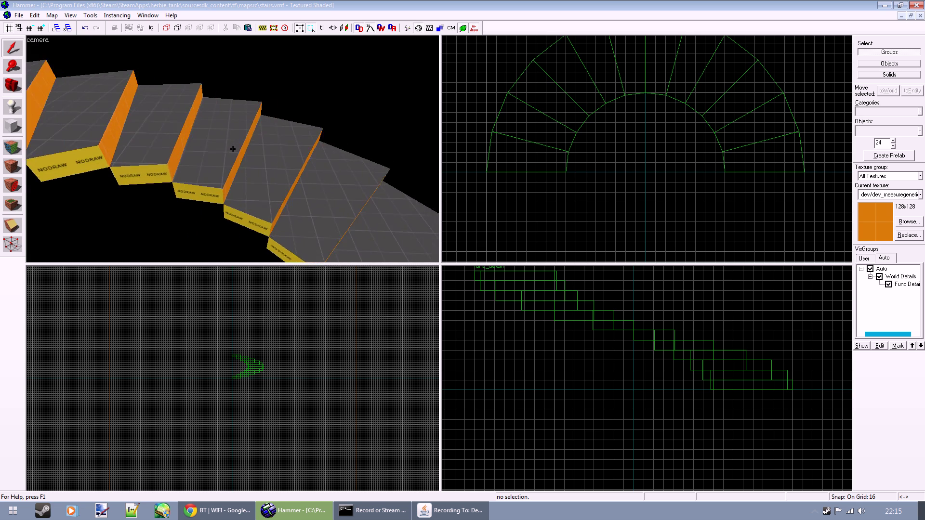
pyautogui.press('d')
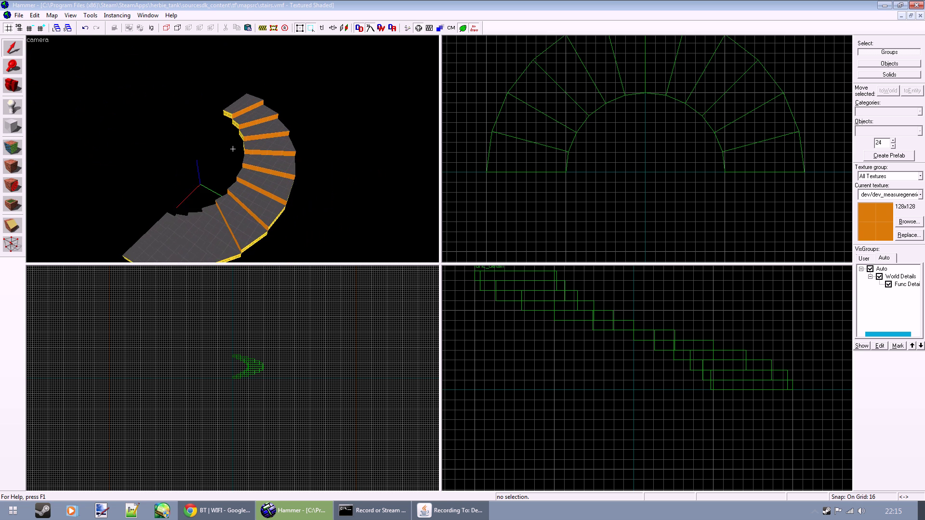
pyautogui.press('w')
pyautogui.press('s')
pyautogui.press('z')
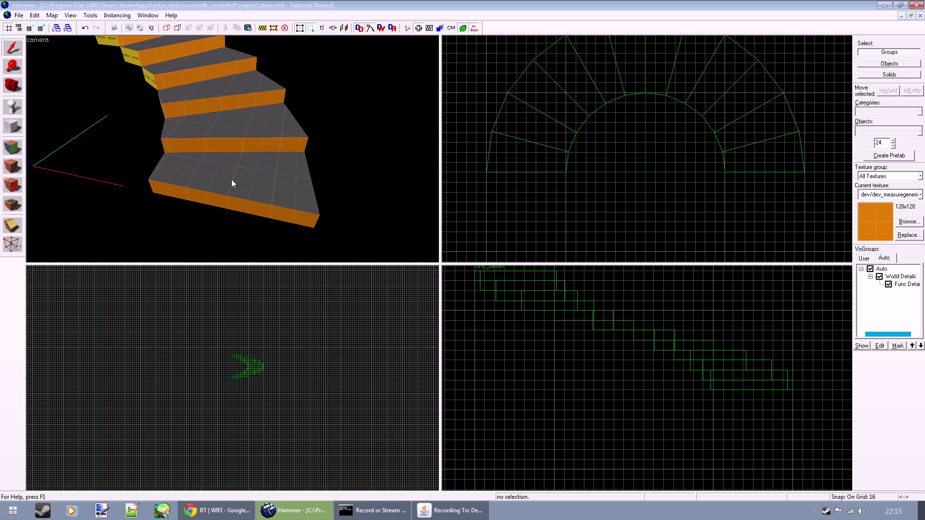
pyautogui.click(233, 180)
pyautogui.press('z')
pyautogui.press('z')
pyautogui.click(151, 28)
pyautogui.press('z')
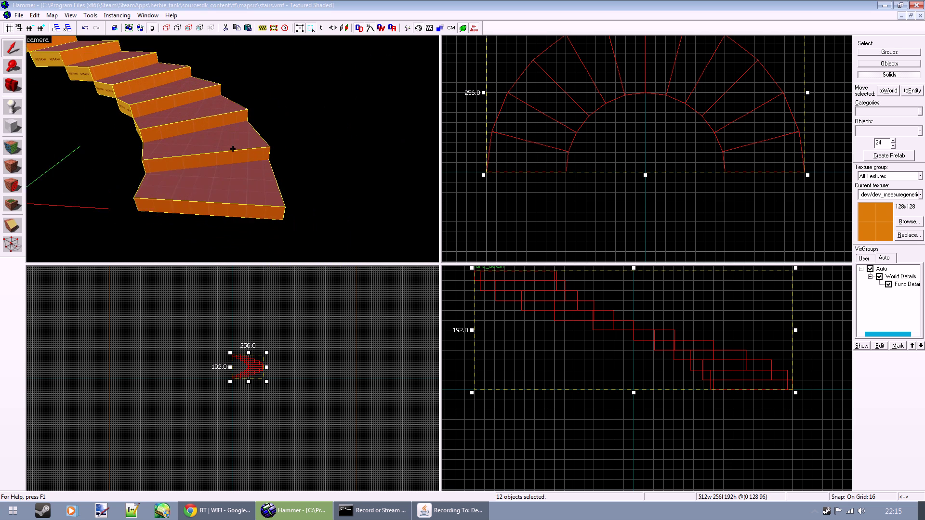
pyautogui.press('z')
pyautogui.click(254, 171)
pyautogui.hotkey('ctrl', 'e')
pyautogui.scroll(2, 633, 173)
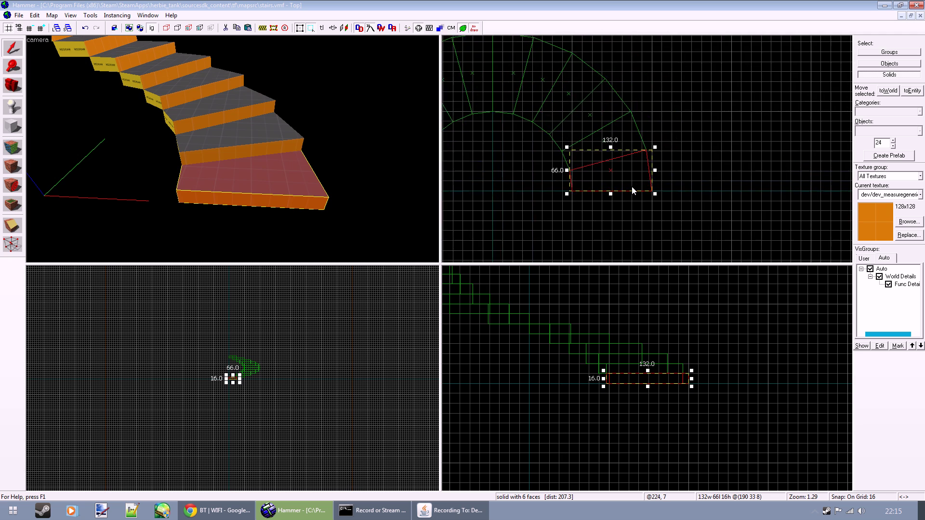
# Reduce the grid size to 8 and place a copy of the bottom step about 196 units further along the positive X axis.
pyautogui.press('[')
pyautogui.scroll(1, 622, 198)
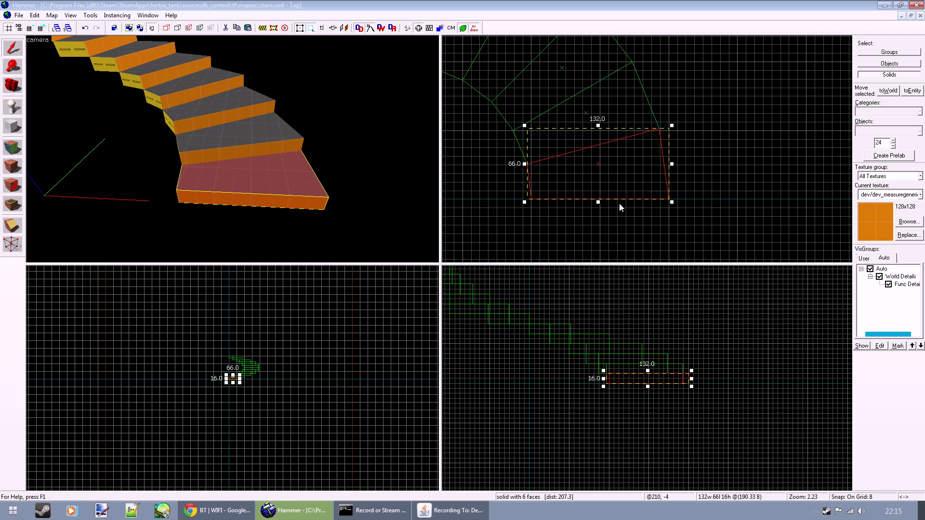
pyautogui.scroll(-2, 625, 199)
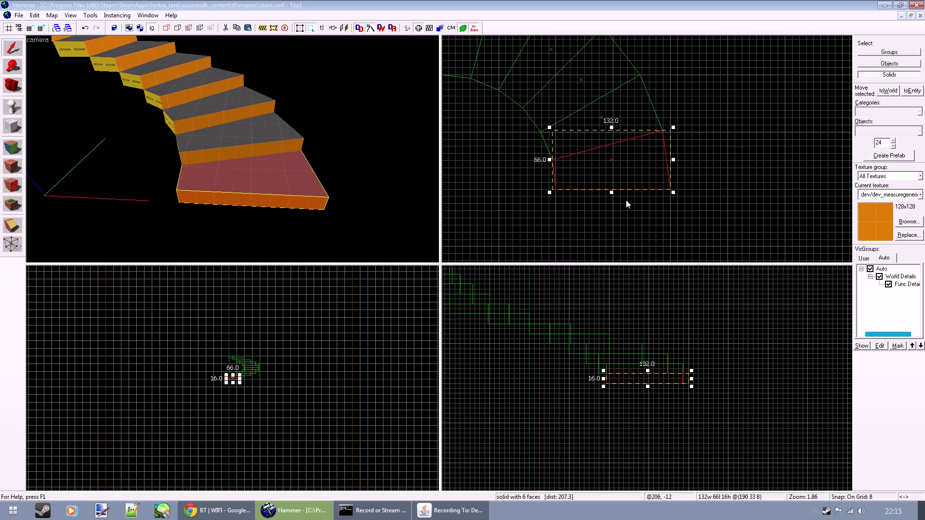
pyautogui.moveTo(568, 160); pyautogui.dragTo(744, 159)
pyautogui.scroll(2, 794, 181)
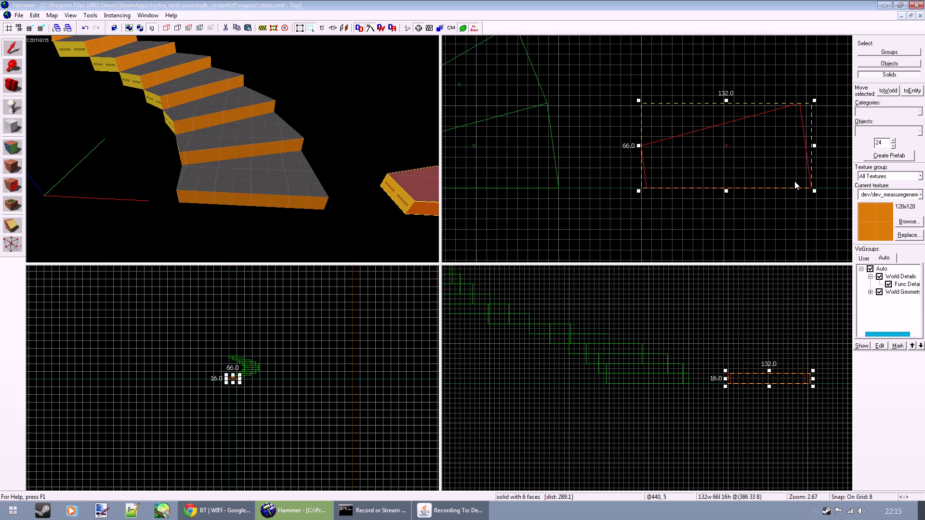
# Examine the outlines and corners of the original bottom step and the second step against the grid from above.
pyautogui.click(272, 184)
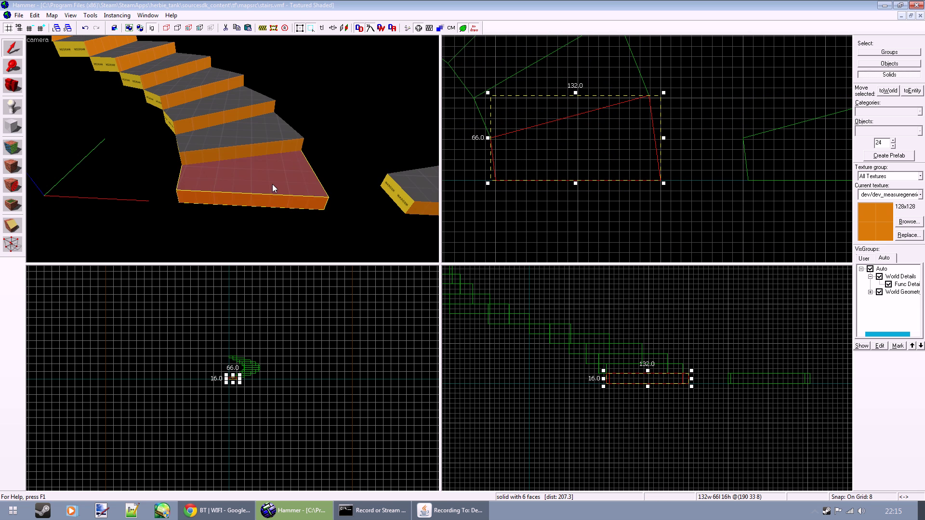
pyautogui.scroll(1, 509, 183)
pyautogui.moveTo(513, 190); pyautogui.dragTo(534, 210, button='middle')
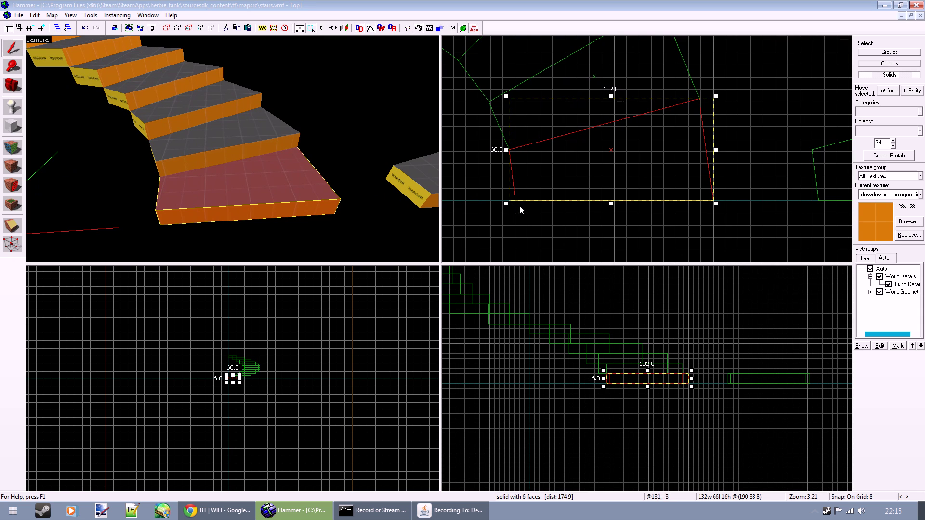
pyautogui.moveTo(642, 204); pyautogui.dragTo(657, 201, button='middle')
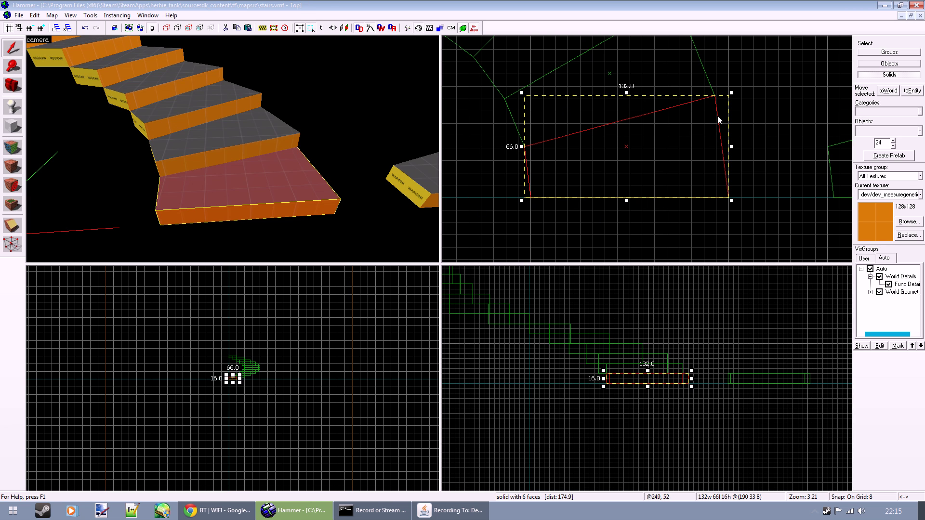
pyautogui.click(535, 147)
pyautogui.moveTo(537, 148); pyautogui.dragTo(539, 200, button='middle')
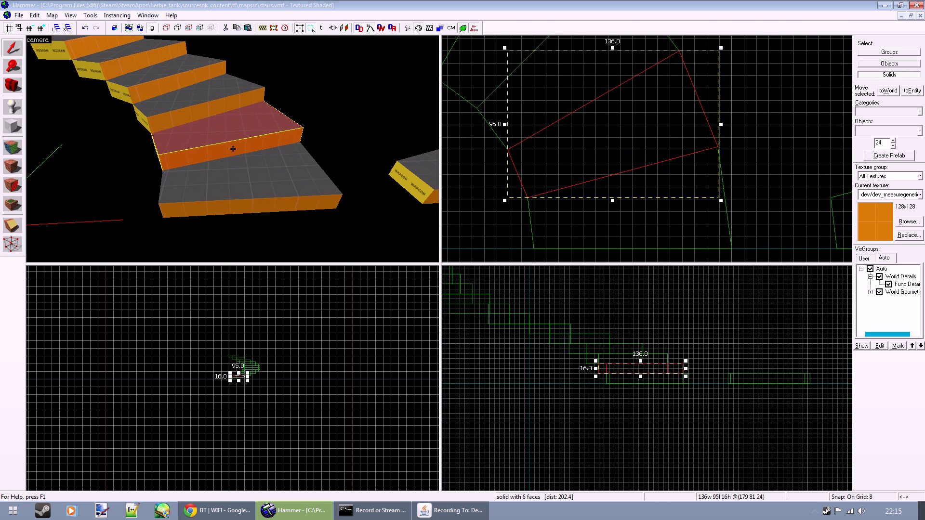
pyautogui.press('s')
pyautogui.press('z')
# Find the tools/toolsclip texture with the filter "clip" and apply it to the separate copy of the bottom step.
pyautogui.click(395, 171)
pyautogui.press('z')
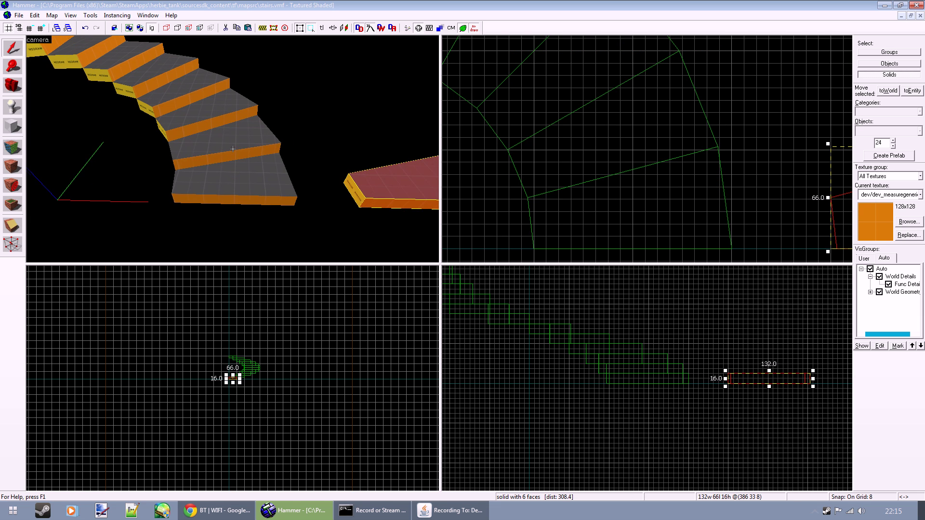
pyautogui.scroll(5, 670, 173)
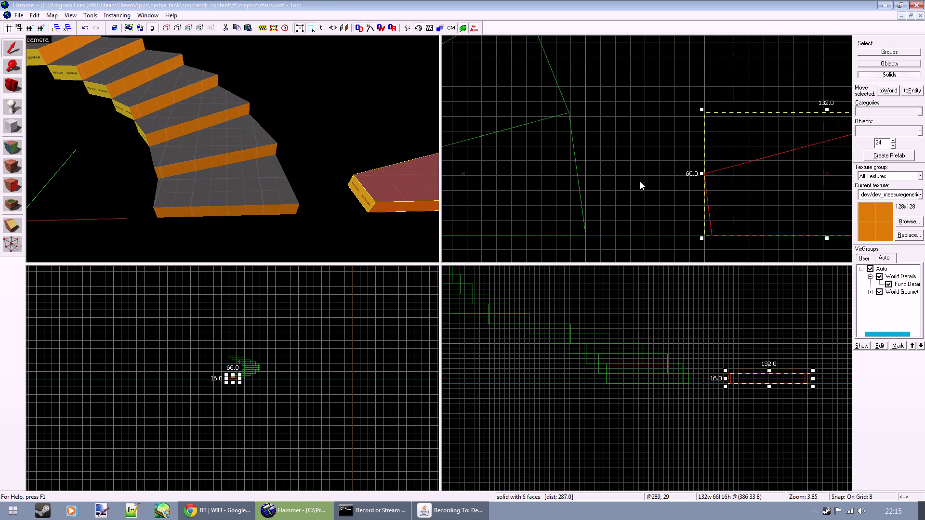
pyautogui.scroll(-2, 641, 183)
pyautogui.moveTo(710, 188); pyautogui.dragTo(612, 182, button='middle')
pyautogui.press('z')
pyautogui.press('d')
pyautogui.press('z')
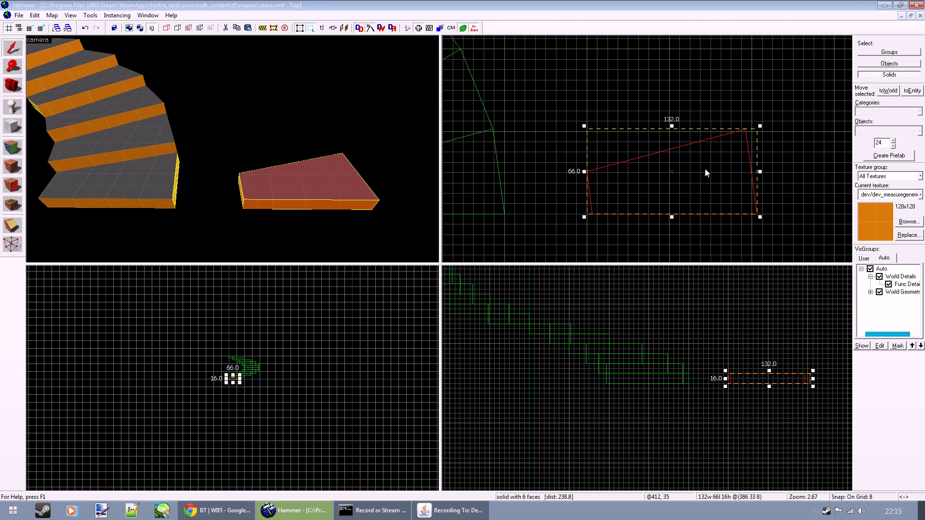
pyautogui.click(907, 221)
pyautogui.write('clip')
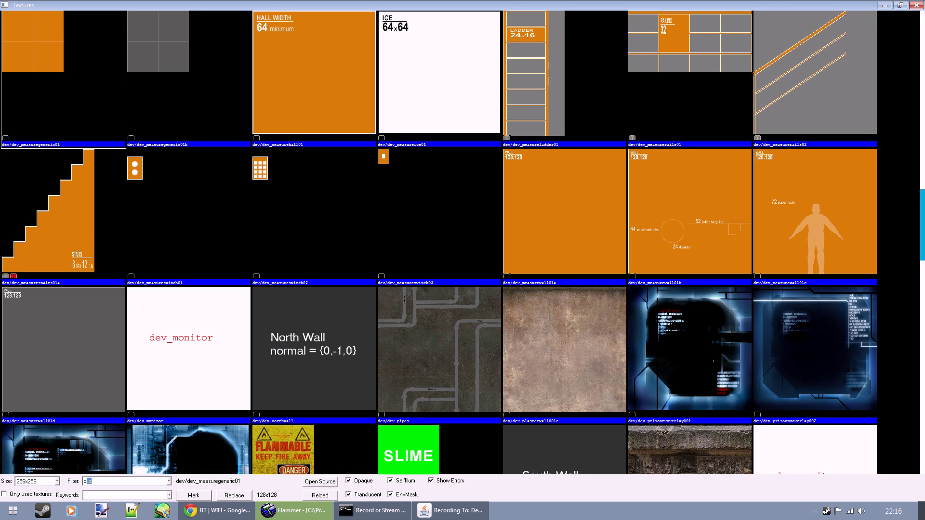
pyautogui.doubleClick(42, 106)
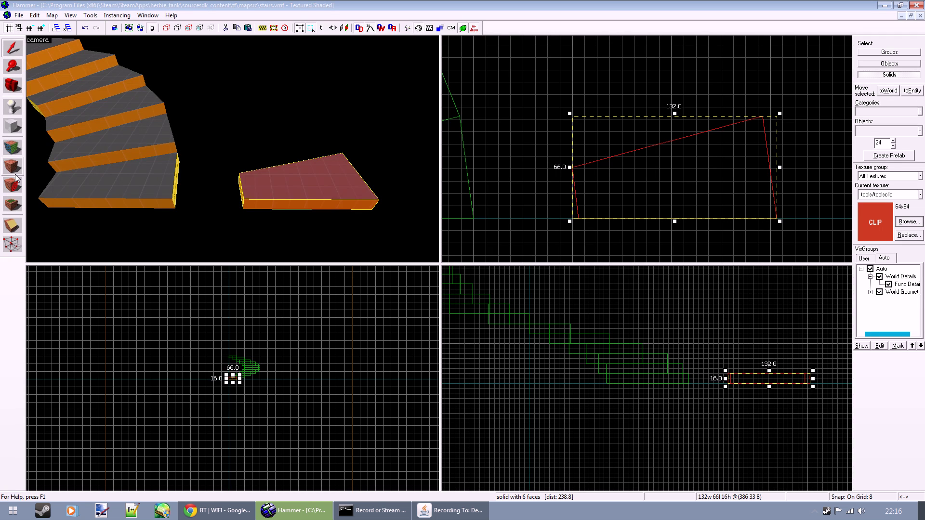
pyautogui.press('z')
pyautogui.press('w')
pyautogui.press('z')
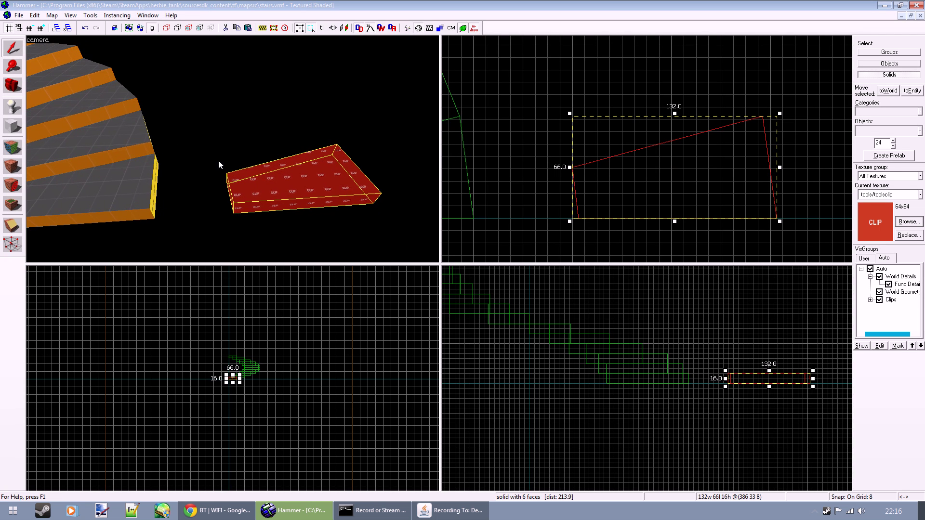
# Show the clip brush's vertices and examine the shape and corners of the staircase's bottom steps beside it.
pyautogui.click(21, 242)
pyautogui.moveTo(579, 208); pyautogui.dragTo(582, 203, button='middle')
pyautogui.press('z')
pyautogui.press('a')
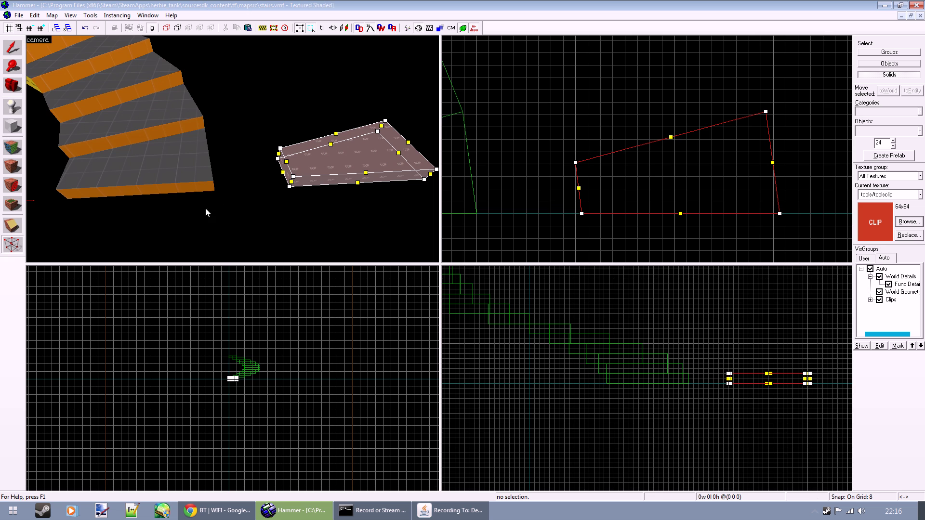
pyautogui.press('z')
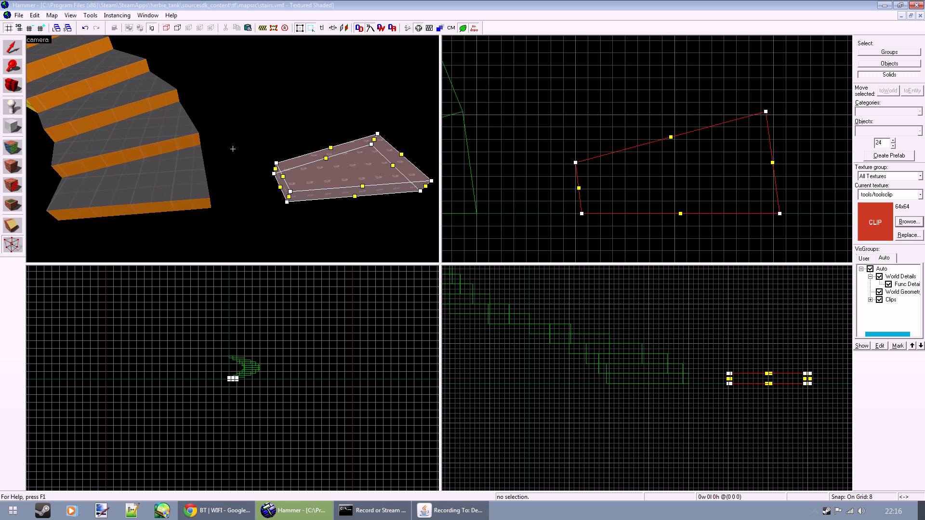
pyautogui.press('w')
pyautogui.press('z')
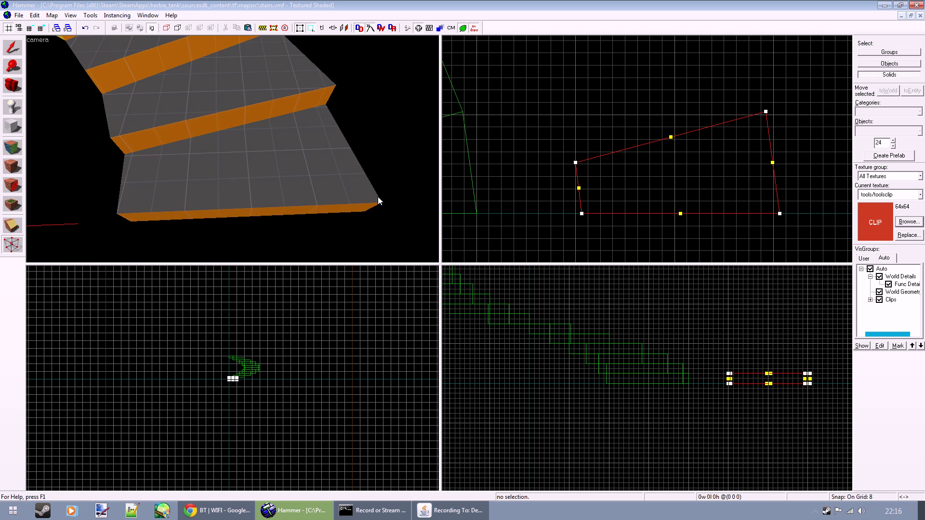
pyautogui.press('z')
pyautogui.press('d')
pyautogui.press('z')
pyautogui.moveTo(753, 126); pyautogui.dragTo(722, 126, button='middle')
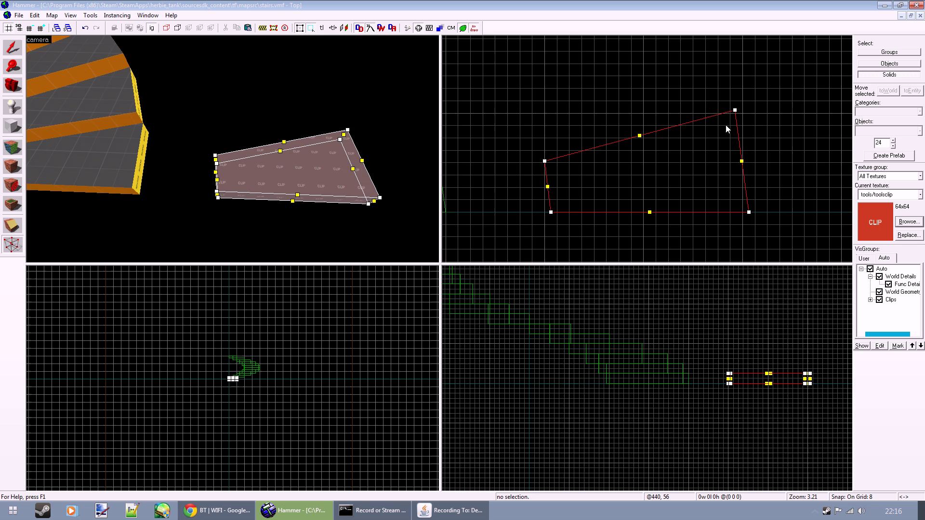
# Try moving the clip brush's rear outer corner towards its front edge and undo the move, keeping the brush in vertex editing.
pyautogui.moveTo(735, 110)
pyautogui.mouseDown()
pyautogui.moveTo(748, 211)
pyautogui.moveTo(741, 129)
pyautogui.mouseUp()
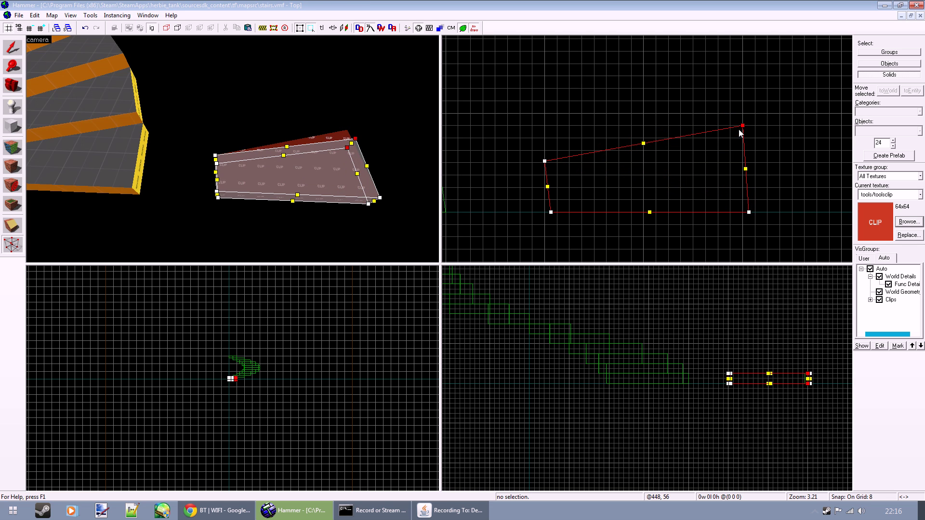
pyautogui.click(13, 47)
pyautogui.hotkey('ctrl', 'z')
pyautogui.click(281, 181)
pyautogui.click(13, 244)
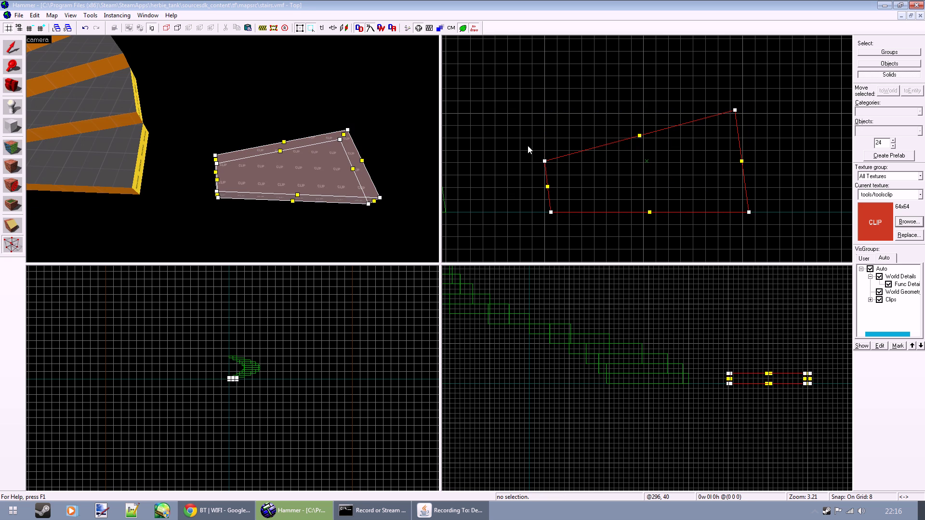
# Shift all the clip brush's vertices onto the 8-unit grid and merge its rear outer corner into the front outer corner.
pyautogui.moveTo(506, 67)
pyautogui.mouseDown()
pyautogui.moveTo(562, 140)
pyautogui.moveTo(768, 234)
pyautogui.moveTo(745, 213)
pyautogui.mouseUp()
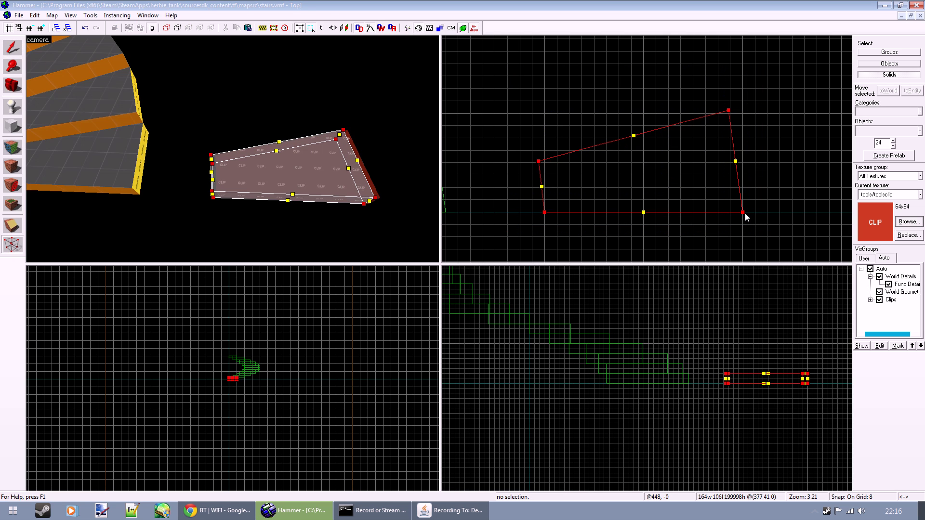
pyautogui.moveTo(536, 206); pyautogui.dragTo(748, 220)
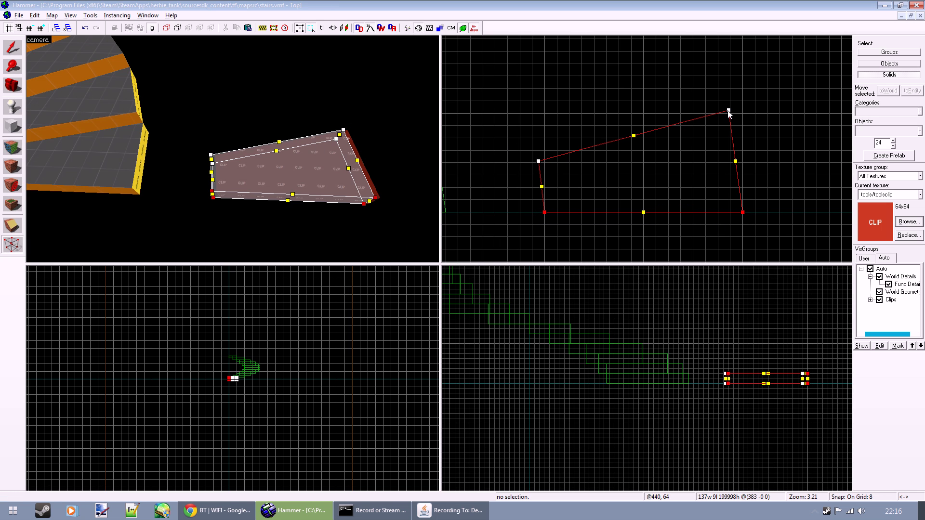
pyautogui.moveTo(729, 114); pyautogui.dragTo(742, 211)
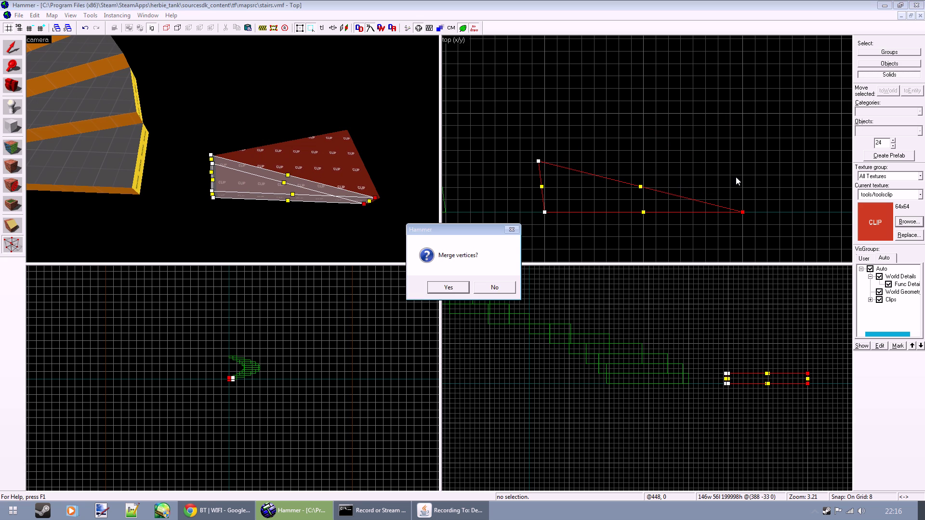
pyautogui.click(448, 287)
pyautogui.click(13, 47)
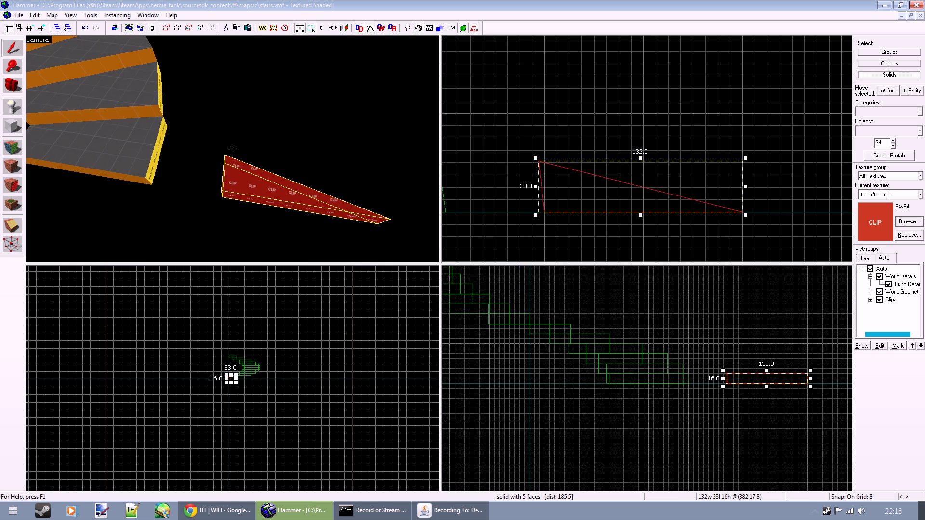
# Move the triangular clip brush 192 units along negative X so it lines up with the front edge of the bottom step.
pyautogui.press('z')
pyautogui.scroll(-3, 590, 183)
pyautogui.moveTo(590, 183)
pyautogui.mouseDown(button='middle')
pyautogui.moveTo(641, 196)
pyautogui.moveTo(697, 193)
pyautogui.mouseUp(button='middle')
pyautogui.moveTo(791, 192); pyautogui.dragTo(620, 190)
pyautogui.press('z')
pyautogui.press('w')
pyautogui.press('z')
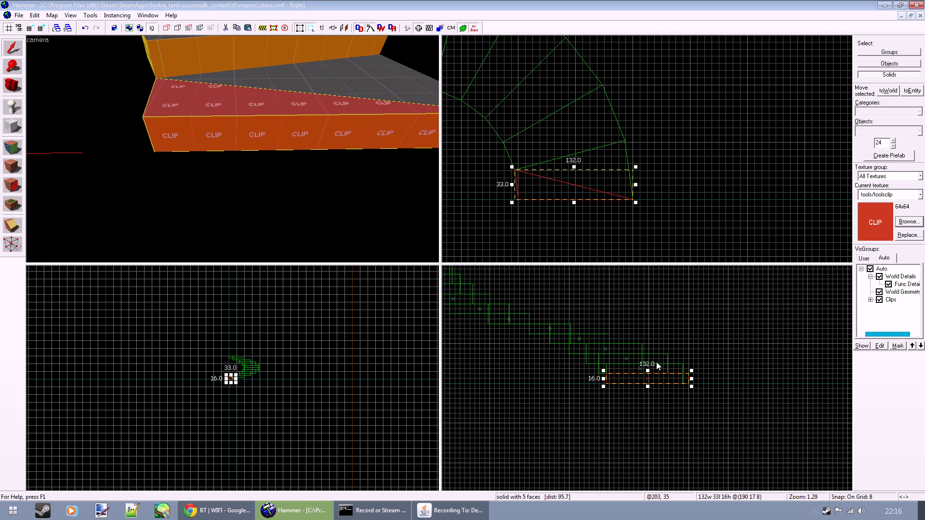
# Raise the triangular clip brush 16 units so it sits on top of the bottom step.
pyautogui.scroll(5, 658, 364)
pyautogui.moveTo(690, 399); pyautogui.dragTo(686, 377)
pyautogui.press('z')
pyautogui.press('s')
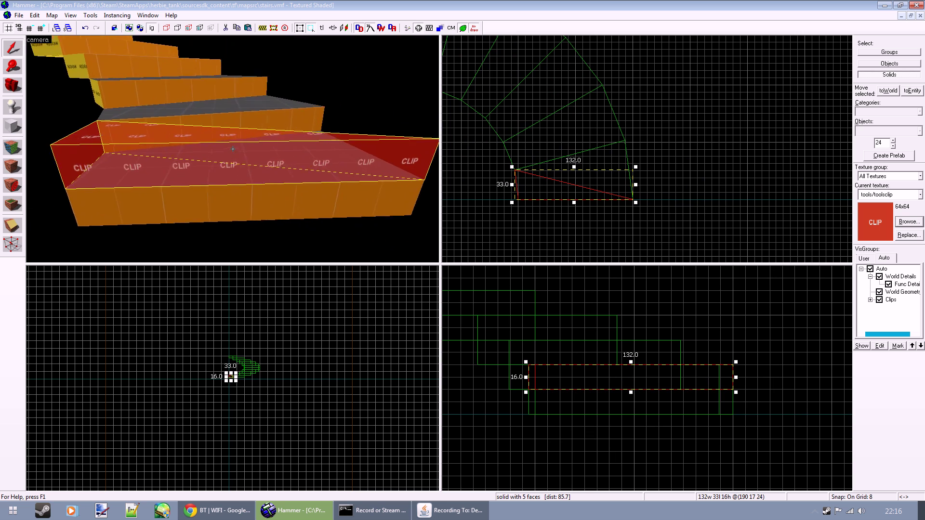
pyautogui.press('d')
pyautogui.press('z')
pyautogui.press('d')
pyautogui.press('s')
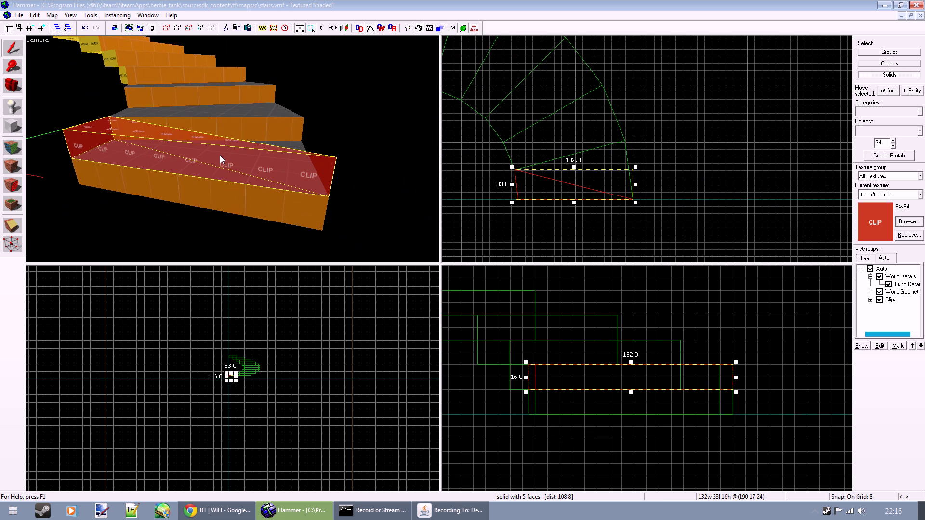
# Merge the two front top corners of the triangular clip brush into the corners below them to form a ramp.
pyautogui.click(18, 241)
pyautogui.scroll(10, 285, 372)
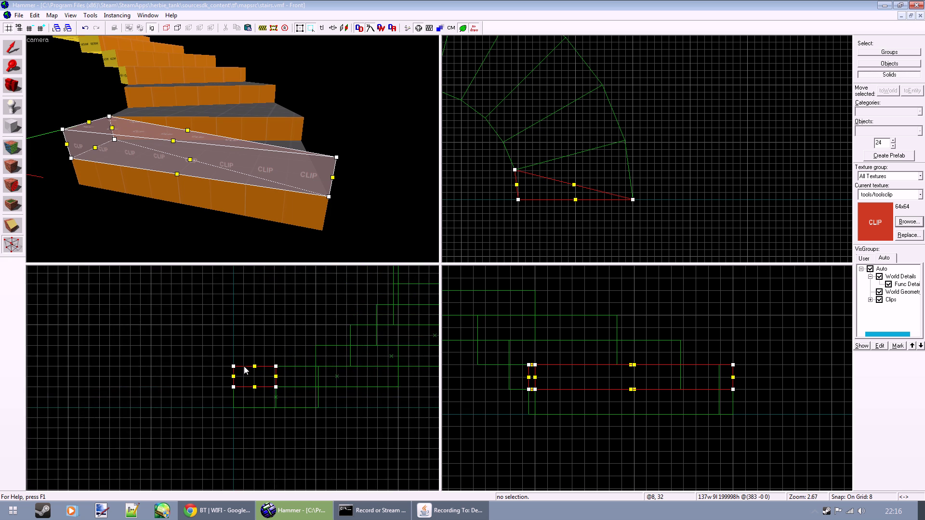
pyautogui.click(229, 366)
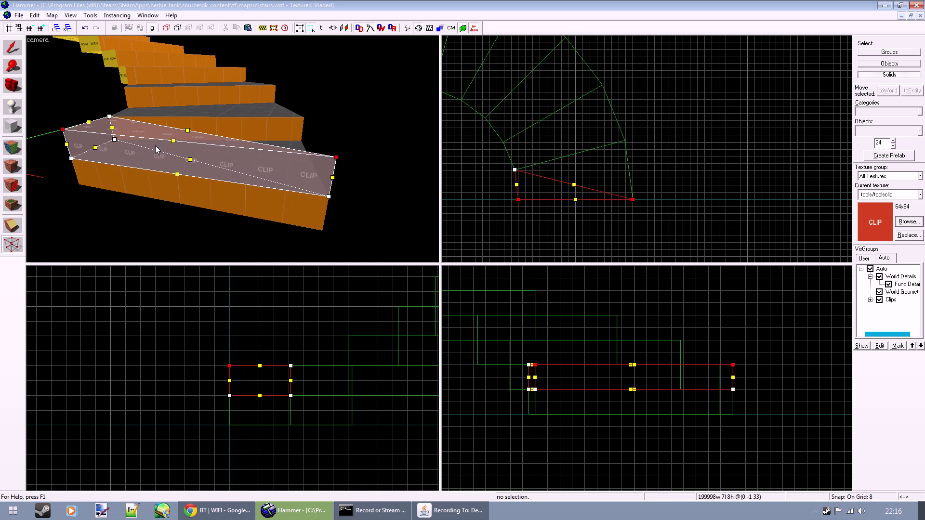
pyautogui.moveTo(229, 370); pyautogui.dragTo(230, 396)
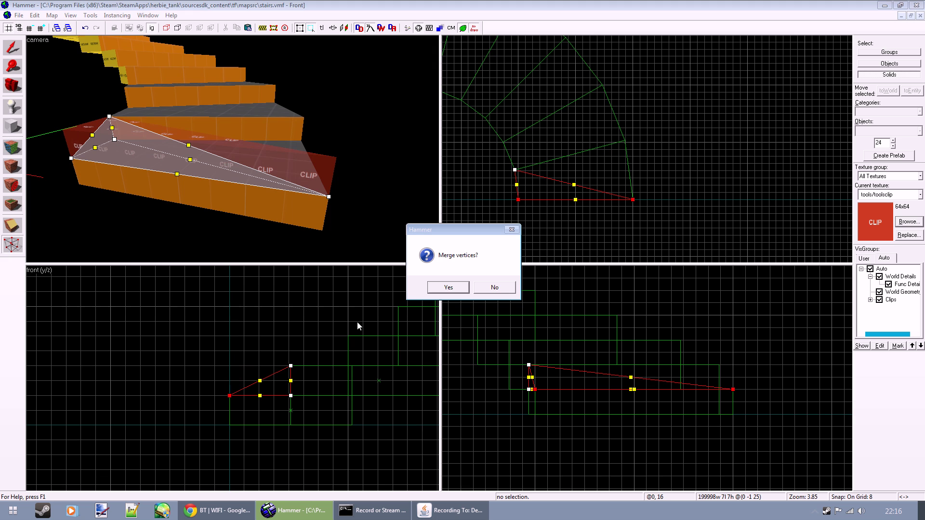
pyautogui.click(440, 288)
pyautogui.click(12, 48)
# Select the bottom step and place a copy of it about 248 units further along the positive X axis.
pyautogui.press('z')
pyautogui.press('w')
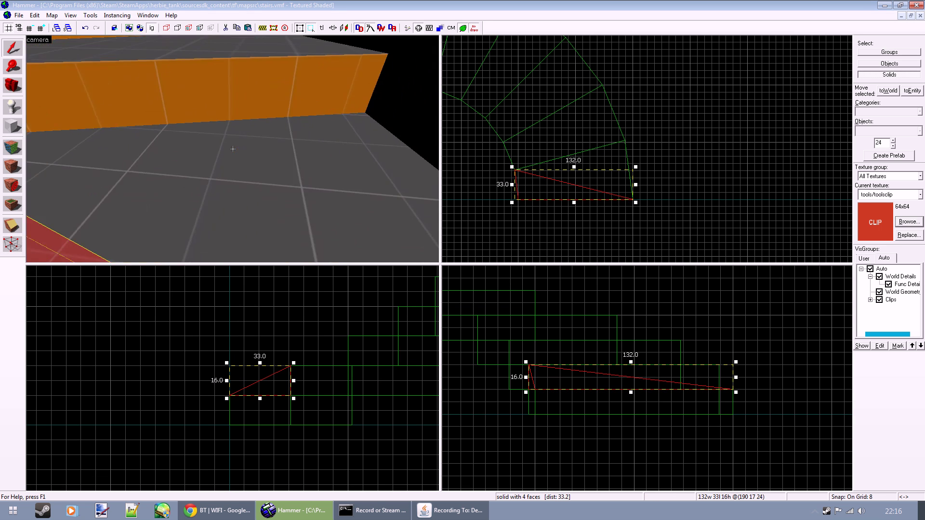
pyautogui.press('s')
pyautogui.press('z')
pyautogui.click(235, 148)
pyautogui.scroll(-2, 549, 195)
pyautogui.scroll(2, 575, 198)
pyautogui.moveTo(541, 164); pyautogui.dragTo(758, 163)
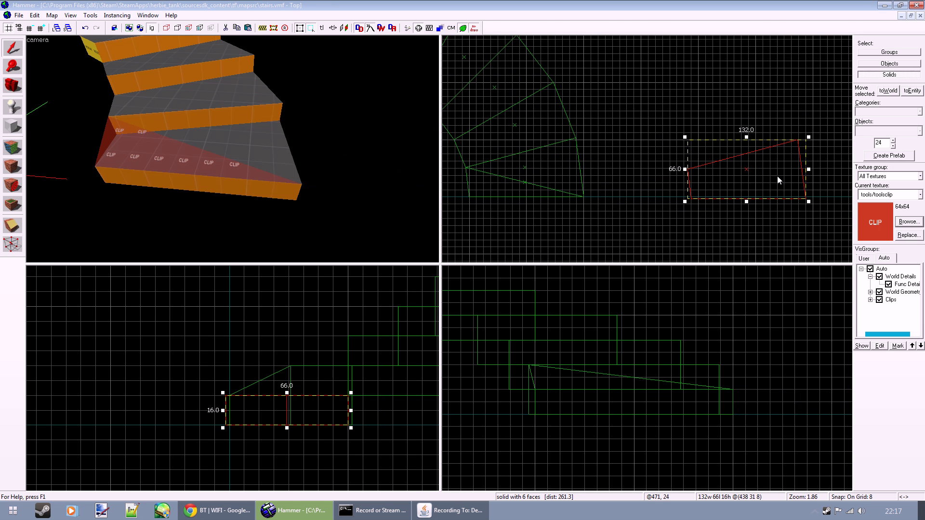
# Align the copied step's vertices to the grid by shifting them 8 units along X, and texture the copy with tools/toolsclip.
pyautogui.hotkey('shift', 'v')
pyautogui.moveTo(677, 117)
pyautogui.mouseDown()
pyautogui.moveTo(835, 219)
pyautogui.moveTo(811, 196)
pyautogui.mouseUp()
pyautogui.click(14, 48)
pyautogui.press('z')
pyautogui.press('d')
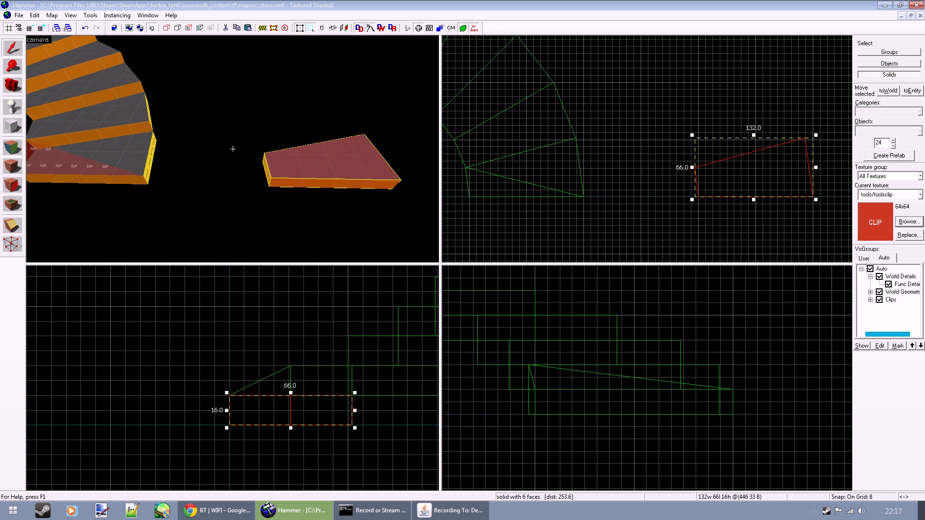
pyautogui.press('z')
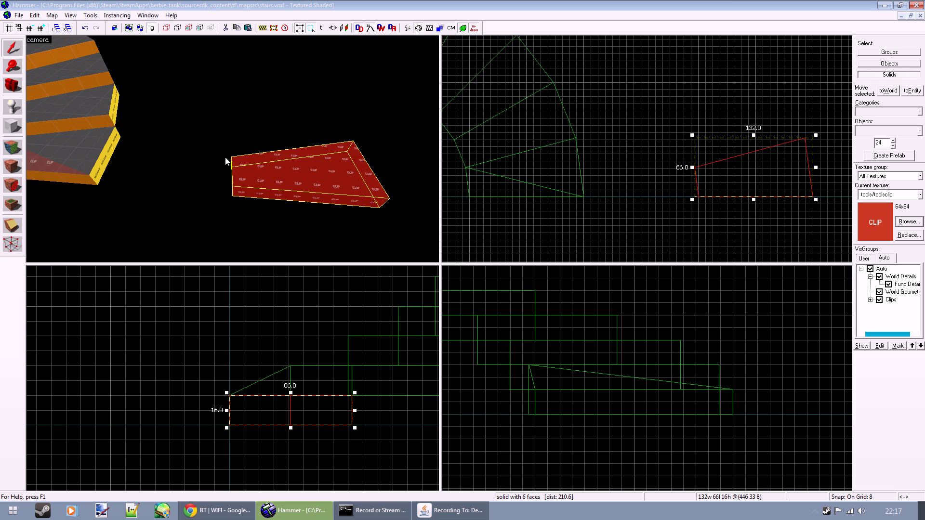
# Place another copy of the bottom step behind the clip-textured one, 80 units further along Y, and align its vertices to the grid.
pyautogui.click(97, 147)
pyautogui.moveTo(545, 180); pyautogui.dragTo(701, 107)
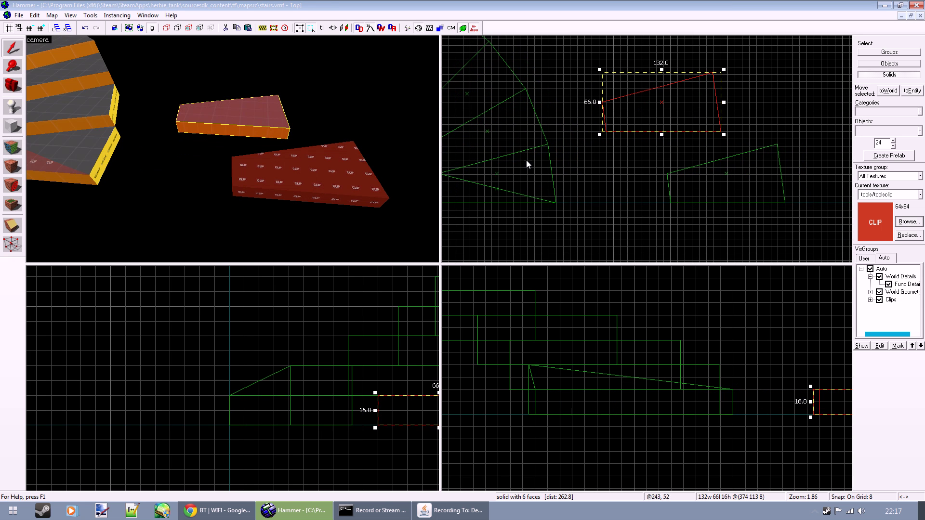
pyautogui.hotkey('shift', 'v')
pyautogui.moveTo(571, 61)
pyautogui.mouseDown()
pyautogui.moveTo(743, 138)
pyautogui.moveTo(729, 133)
pyautogui.mouseUp()
pyautogui.click(17, 52)
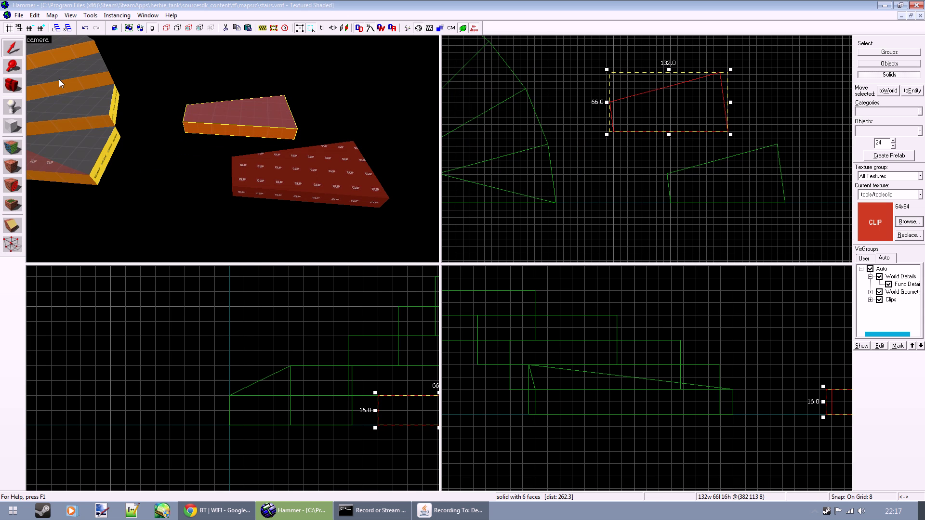
# Merge the new copy's rear outer corner into its front outer corner to make a triangular prism.
pyautogui.moveTo(652, 130); pyautogui.dragTo(600, 131, button='middle')
pyautogui.click(12, 245)
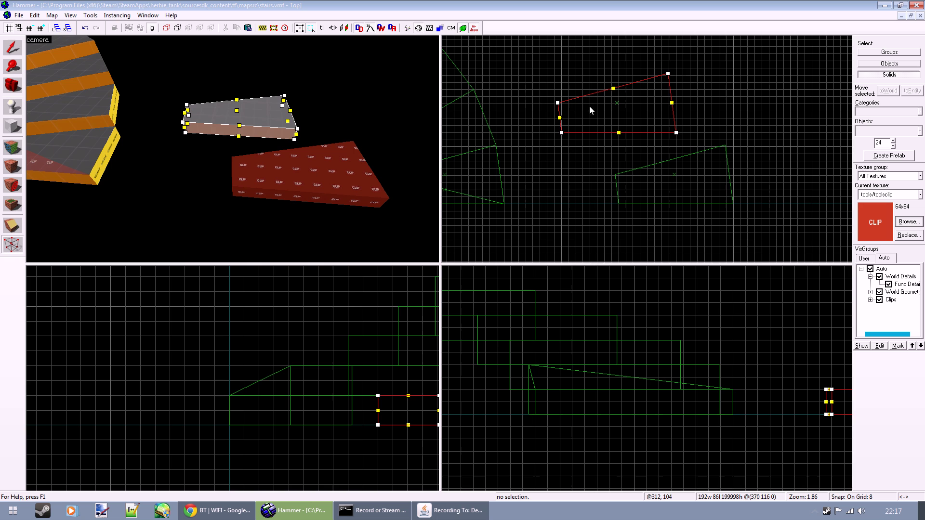
pyautogui.moveTo(668, 73); pyautogui.dragTo(676, 132)
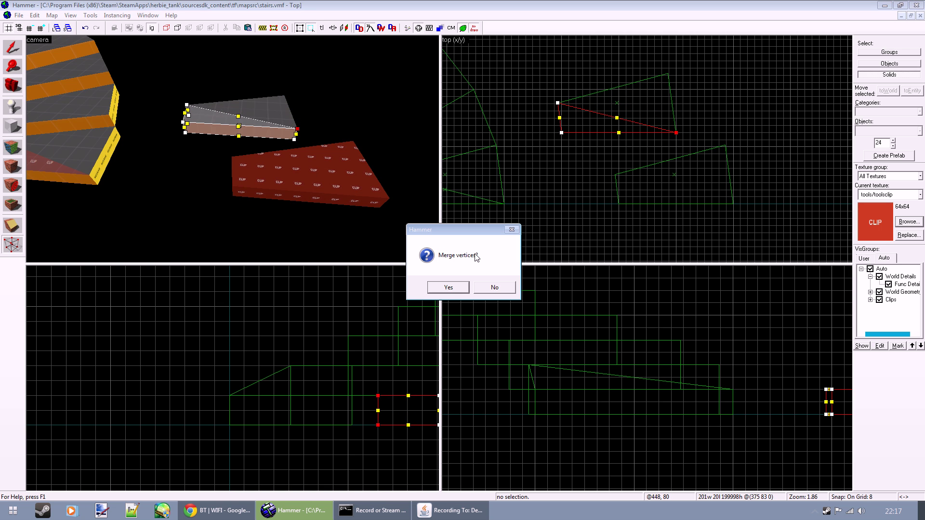
pyautogui.click(442, 288)
pyautogui.click(18, 51)
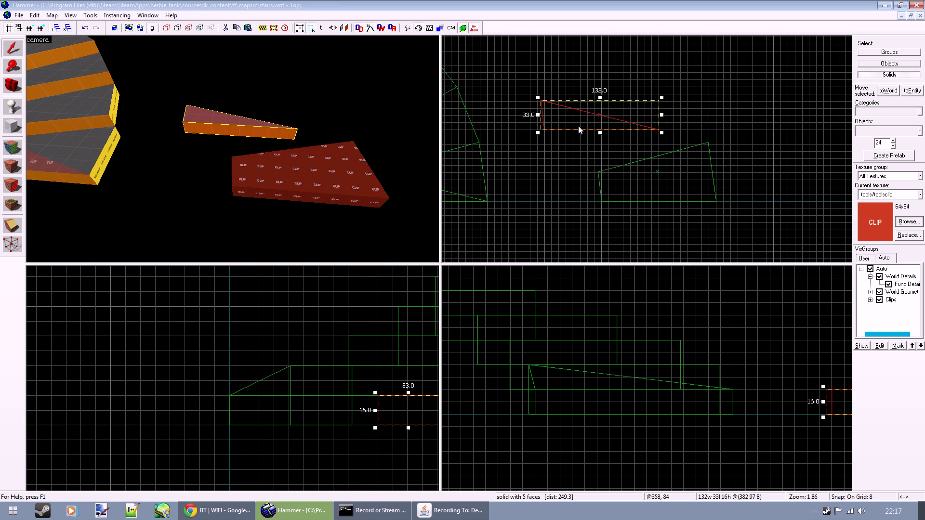
# Move the triangular prism by its vertices onto the front of the clip-textured copy so their front corners coincide.
pyautogui.click(13, 245)
pyautogui.moveTo(520, 81)
pyautogui.mouseDown()
pyautogui.moveTo(533, 95)
pyautogui.moveTo(671, 143)
pyautogui.moveTo(714, 200)
pyautogui.mouseUp()
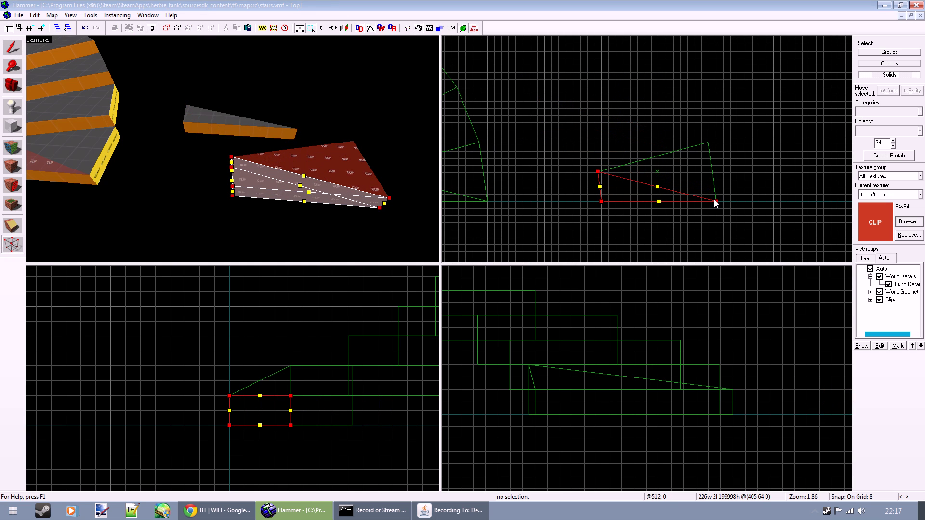
pyautogui.click(14, 49)
pyautogui.press('z')
pyautogui.press('w')
pyautogui.press('d')
pyautogui.press('z')
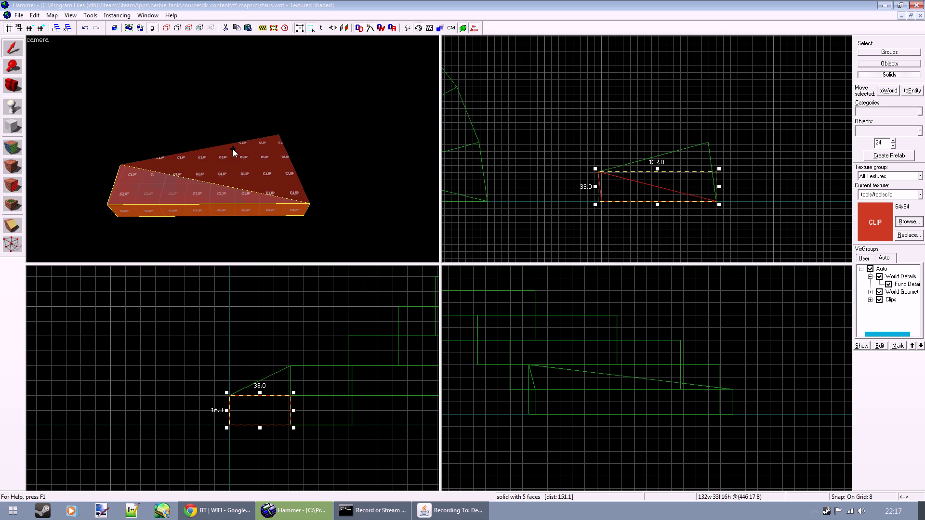
# Carve the clip-textured copy with the triangular prism, and delete the prism to leave only the rear triangular clip piece.
pyautogui.click(90, 15)
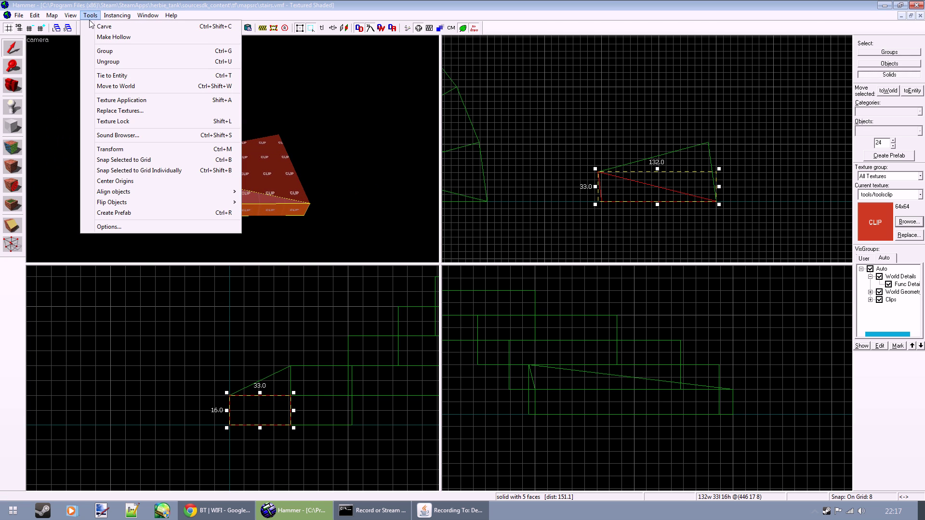
pyautogui.click(210, 27)
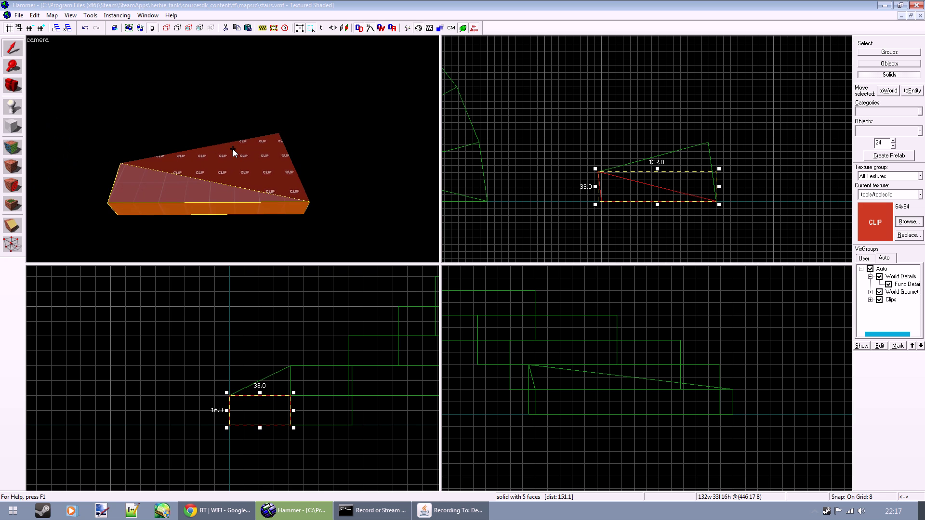
pyautogui.press('Escape')
pyautogui.click(234, 151)
pyautogui.press('z')
pyautogui.press('s')
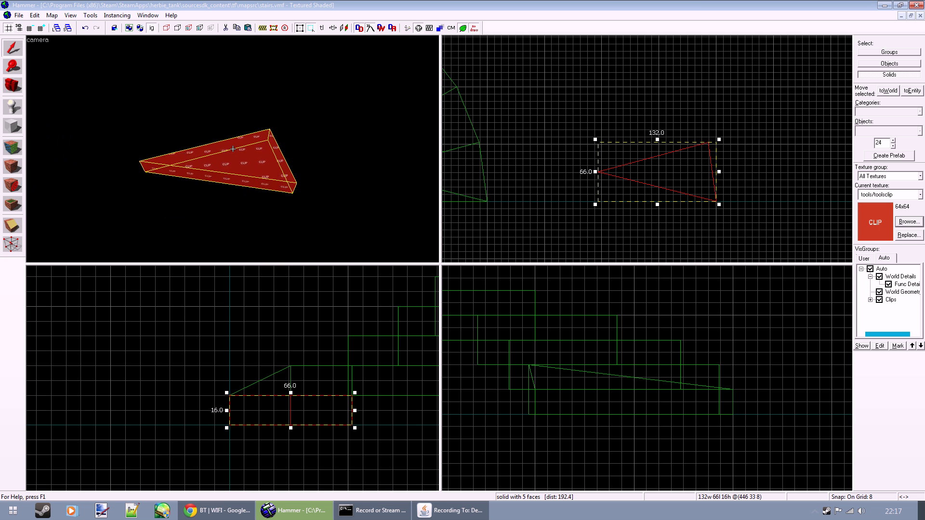
# Move the remaining clip piece 256 units along negative X, aligning its corners with the bottom step, and raise it 16 units.
pyautogui.press('z')
pyautogui.moveTo(622, 192); pyautogui.dragTo(726, 190, button='middle')
pyautogui.moveTo(752, 179); pyautogui.dragTo(593, 177)
pyautogui.click(13, 244)
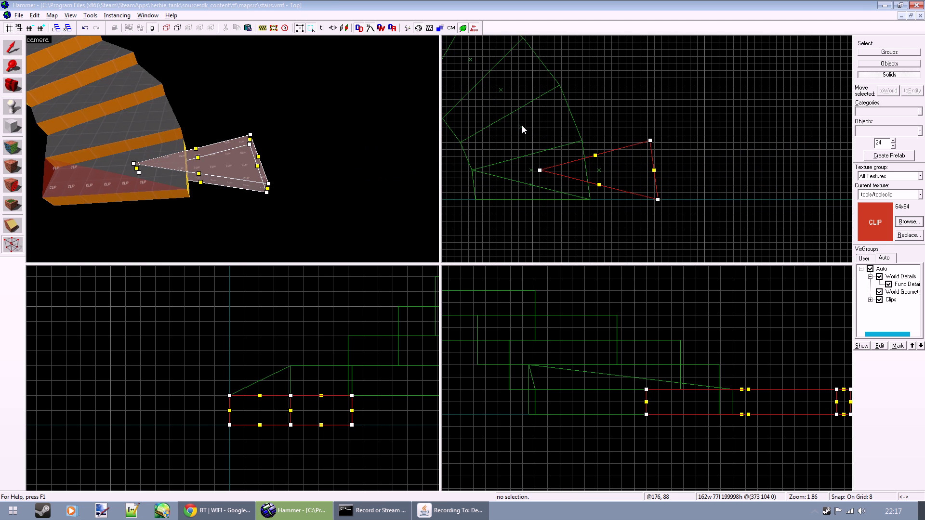
pyautogui.moveTo(658, 200); pyautogui.dragTo(590, 200)
pyautogui.click(13, 49)
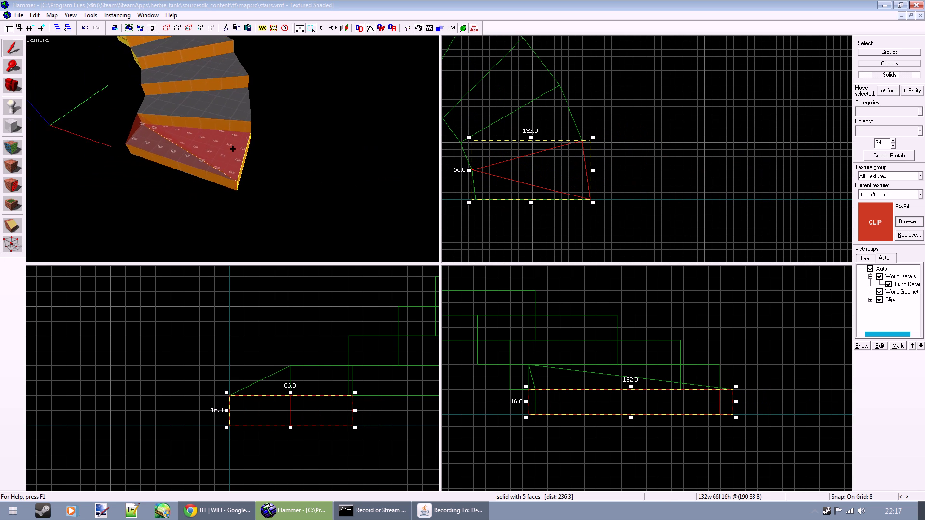
pyautogui.press('w')
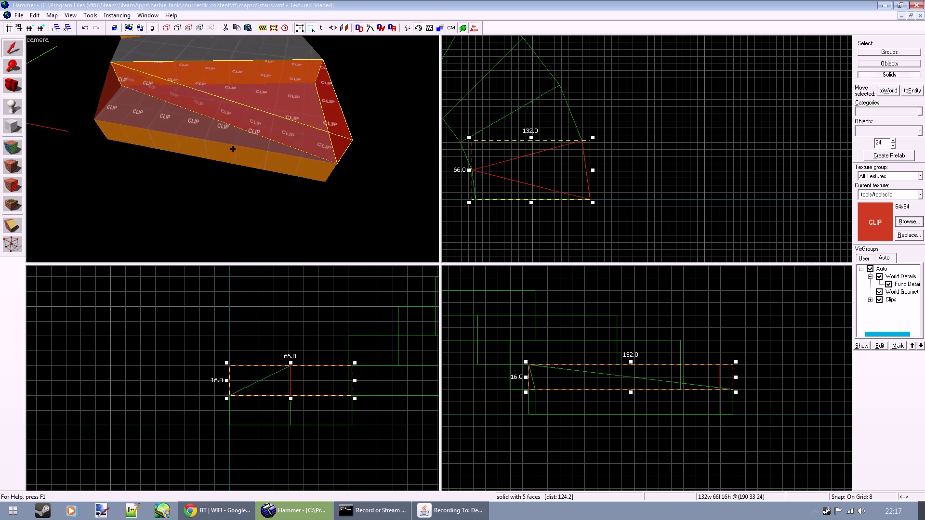
pyautogui.press('z')
# Merge the rear clip piece's upper front outer vertex into the vertex directly below it to slope the piece down.
pyautogui.click(13, 245)
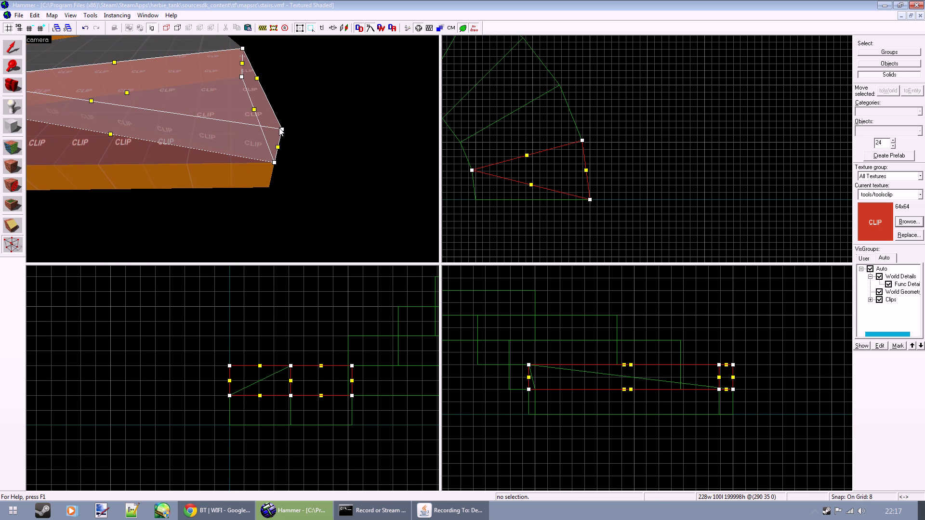
pyautogui.moveTo(230, 366); pyautogui.dragTo(229, 396)
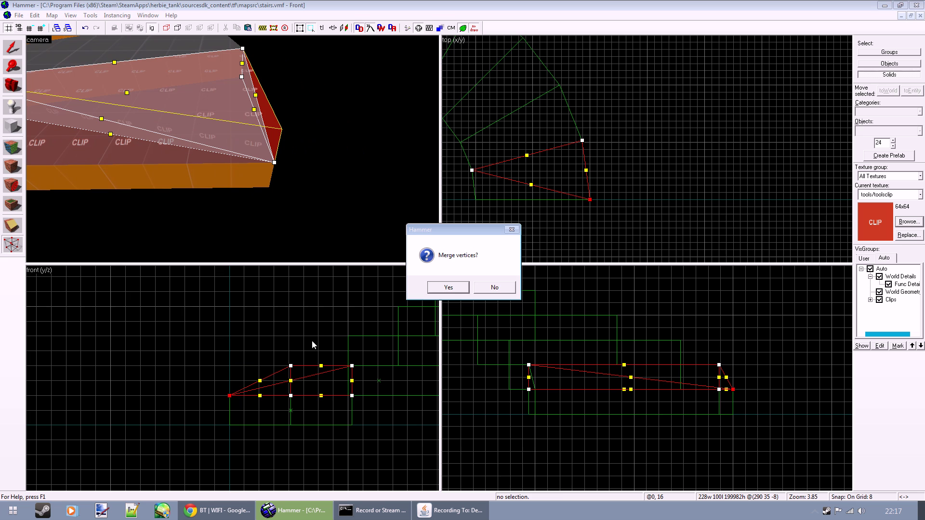
pyautogui.click(461, 289)
pyautogui.click(12, 48)
pyautogui.press('z')
pyautogui.press('s')
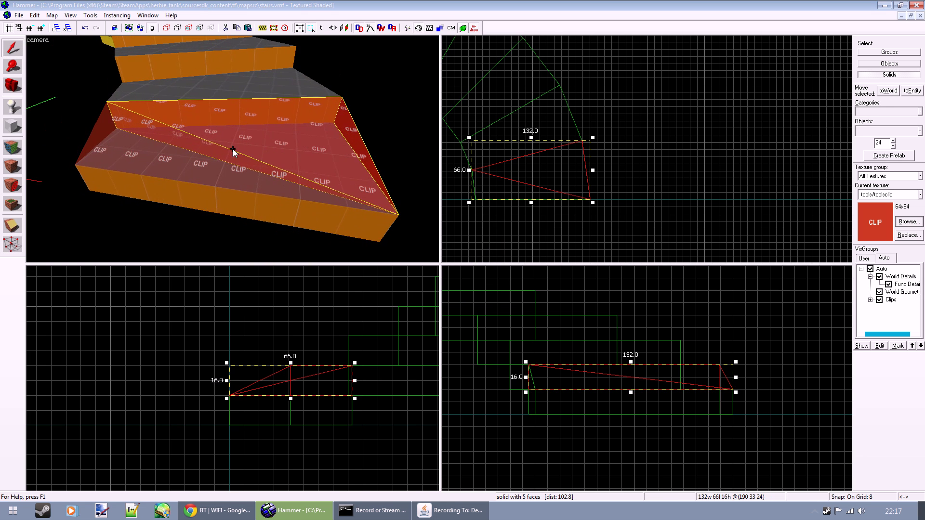
# Examine how the sloped clip brushes on the bottom step meet the next step, viewing them from several sides.
pyautogui.press('z')
pyautogui.press('Escape')
pyautogui.press('z')
pyautogui.press('a')
pyautogui.press('z')
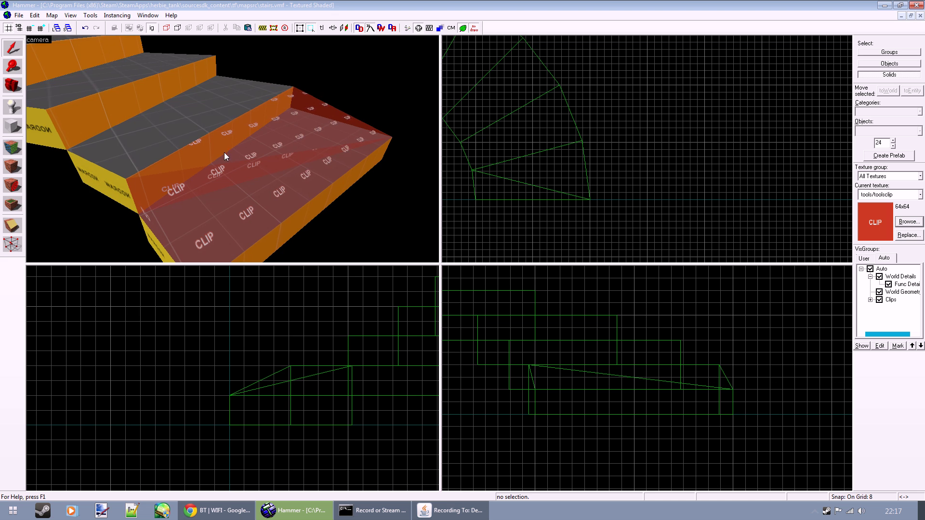
pyautogui.press('z')
pyautogui.press('a')
pyautogui.press('w')
pyautogui.press('s')
pyautogui.press('a')
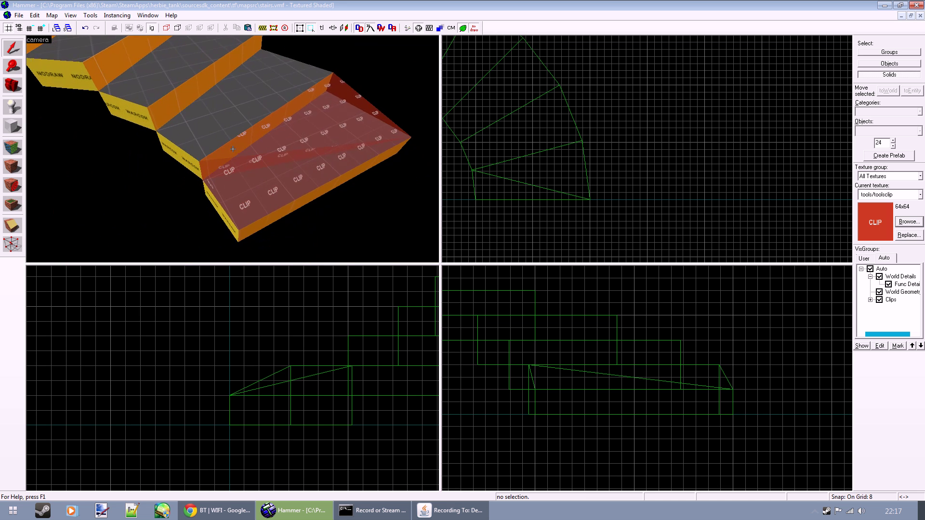
pyautogui.moveTo(233, 149); pyautogui.dragTo(211, 149)
pyautogui.click(211, 149)
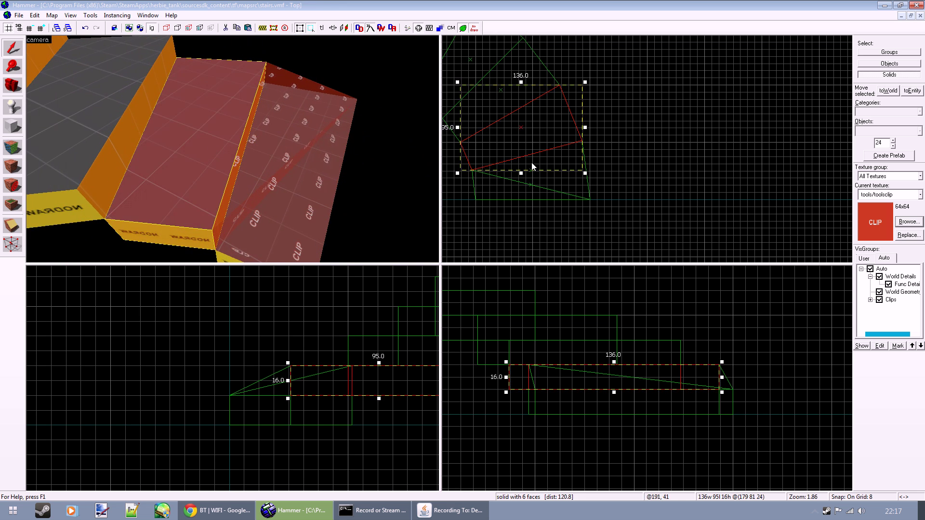
pyautogui.scroll(2, 531, 163)
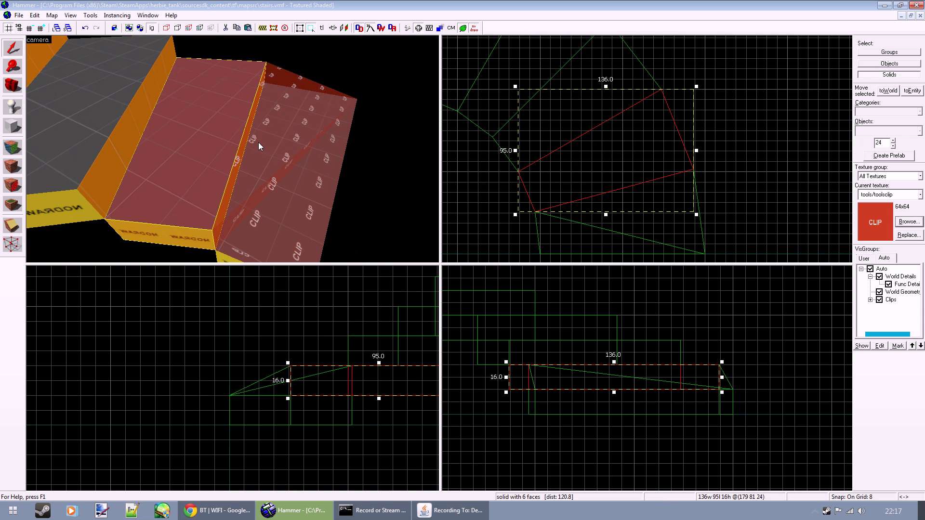
pyautogui.press('z')
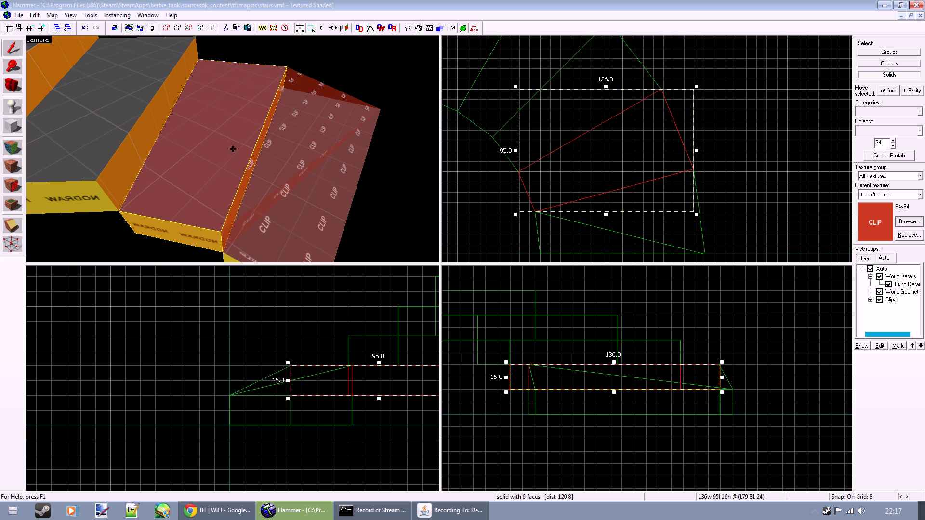
pyautogui.press('d')
pyautogui.press('s')
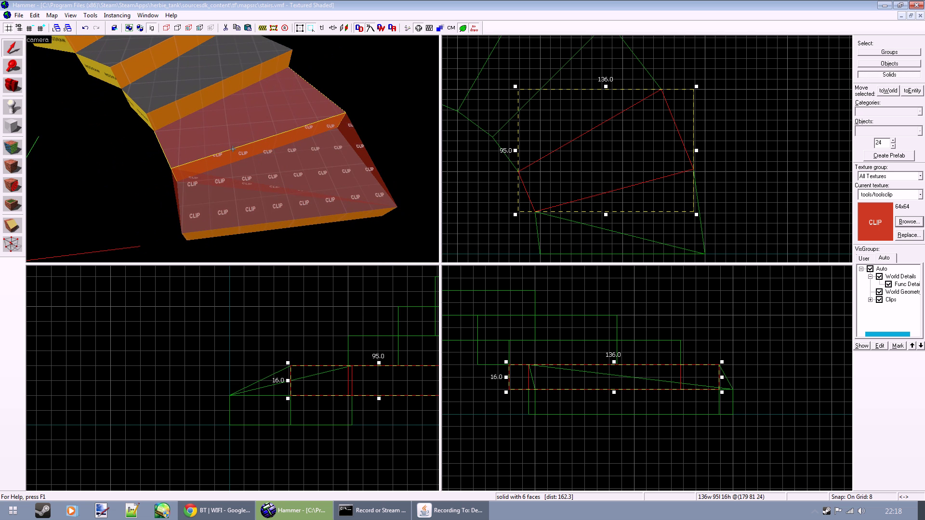
# Select both sloped clip pieces covering the bottom step.
pyautogui.click(277, 157)
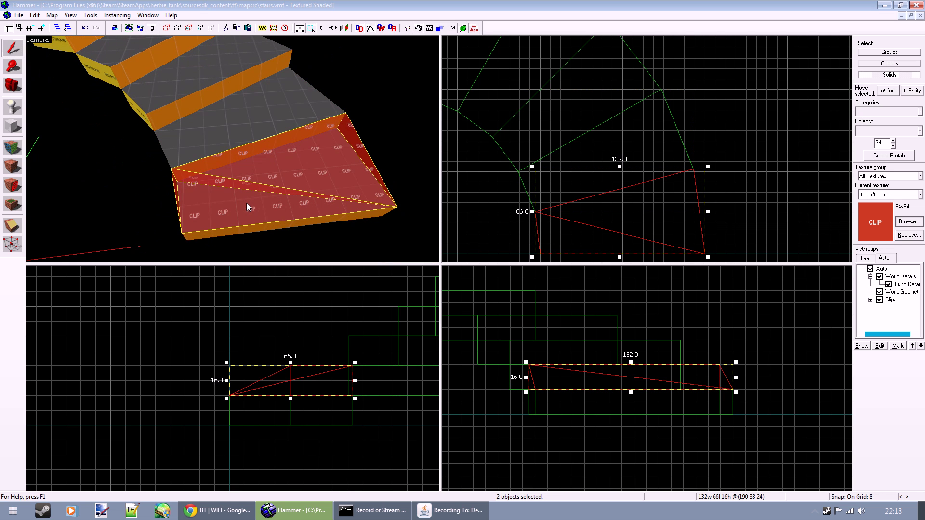
pyautogui.scroll(-1, 604, 215)
pyautogui.moveTo(607, 215); pyautogui.dragTo(707, 175, button='middle')
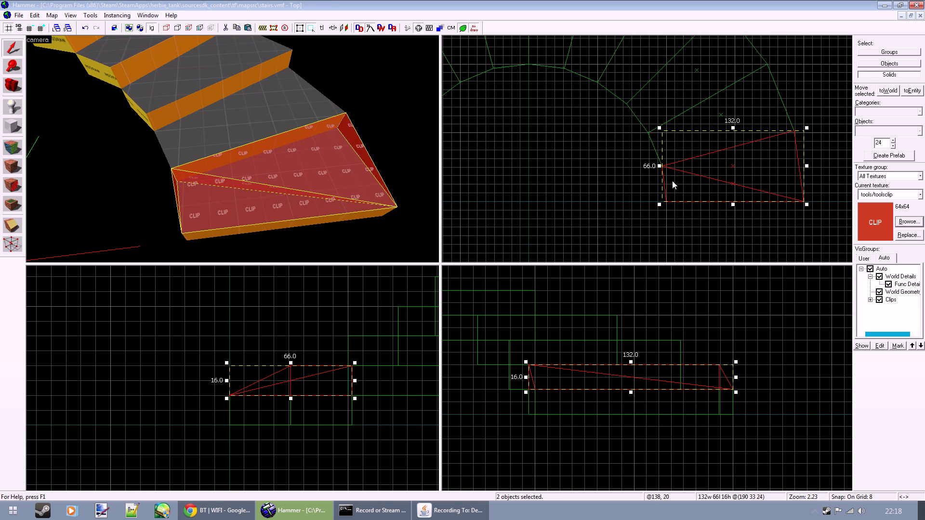
# Measure from the map origin to the bottom step's front inner corner with a temporary 128-unit-long block outline.
pyautogui.click(13, 127)
pyautogui.scroll(-4, 612, 174)
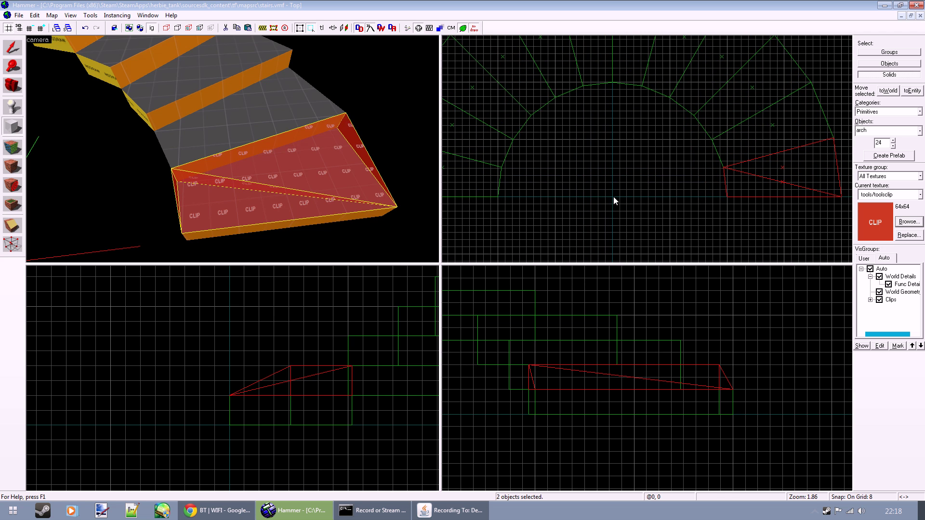
pyautogui.moveTo(613, 196); pyautogui.dragTo(729, 207)
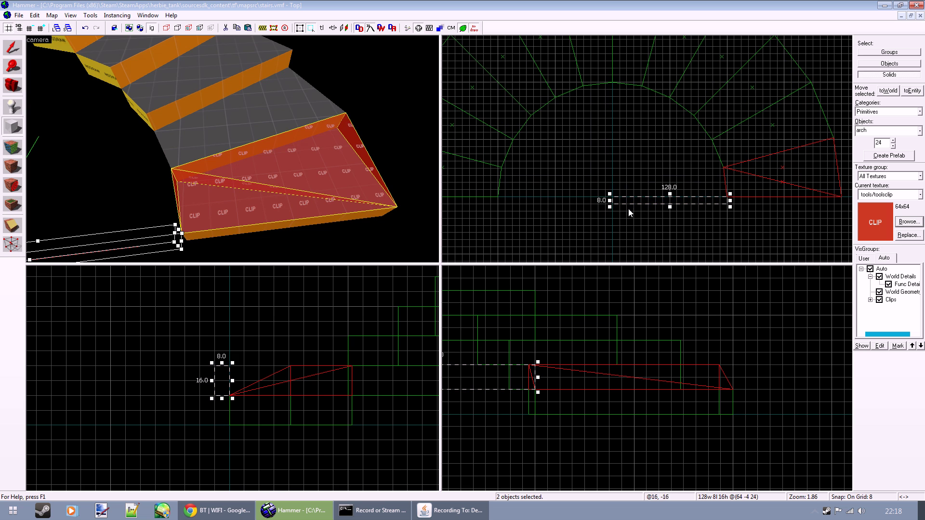
pyautogui.press('z')
pyautogui.press('s')
pyautogui.press('z')
pyautogui.scroll(2, 734, 198)
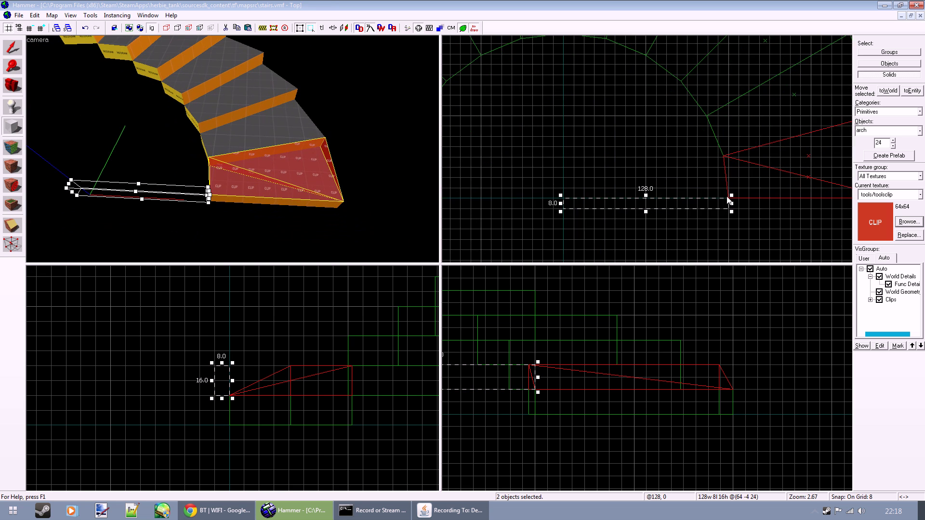
pyautogui.moveTo(737, 198); pyautogui.dragTo(676, 192, button='middle')
pyautogui.scroll(2, 676, 195)
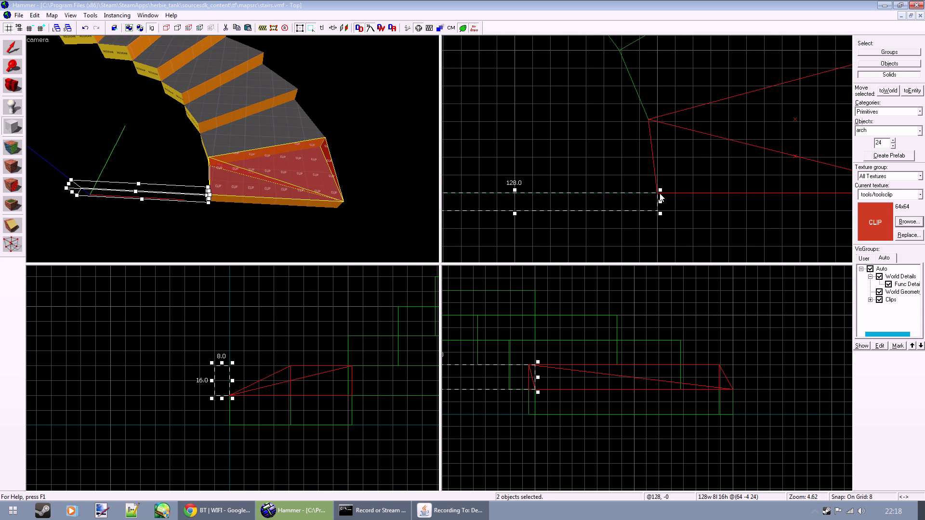
# Discard the block outline, cut both selected clip pieces from the stairs map, and create a new map.
pyautogui.click(14, 53)
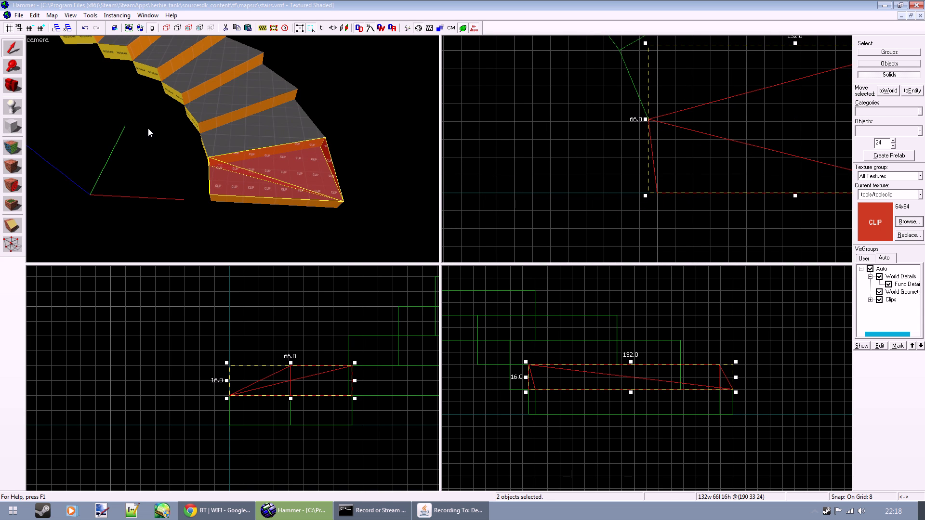
pyautogui.press('Delete')
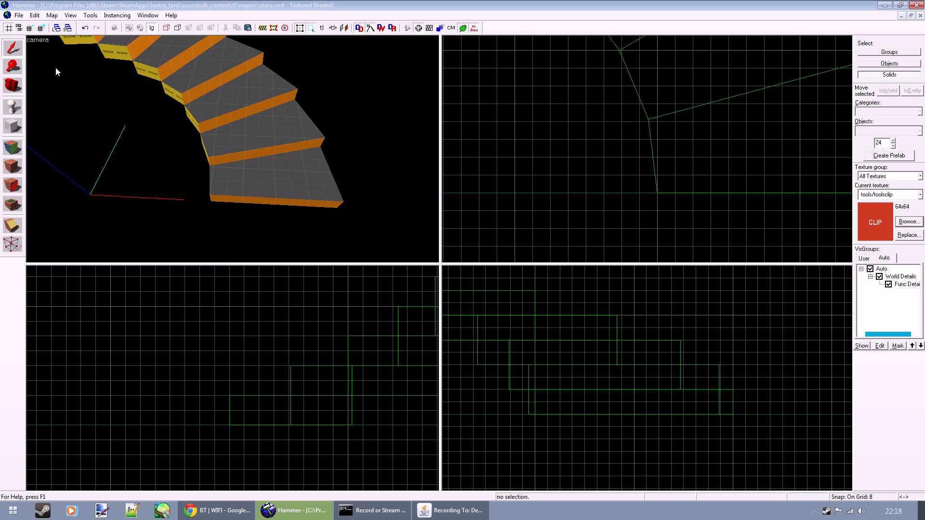
pyautogui.click(19, 14)
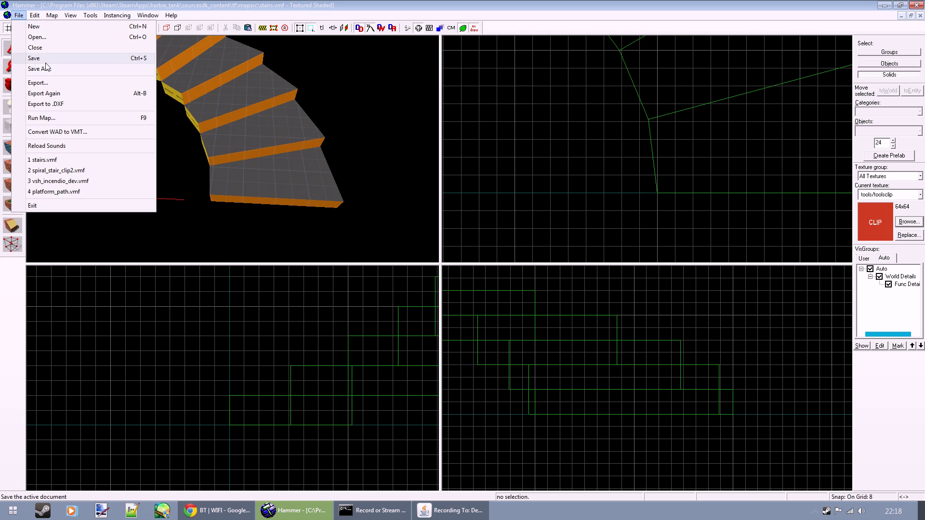
pyautogui.click(34, 26)
# Save the new map as stairway_clip.vmf in the temp folder.
pyautogui.click(19, 15)
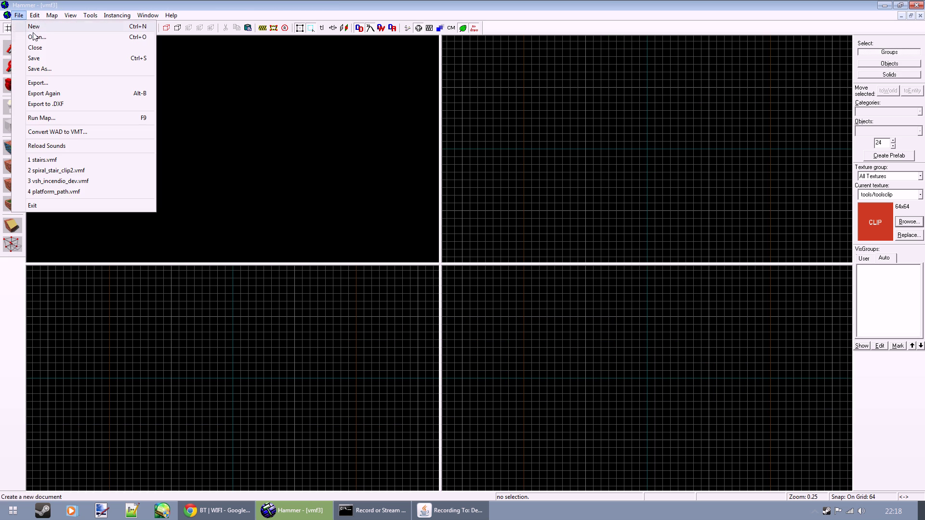
pyautogui.click(46, 68)
pyautogui.click(126, 123)
pyautogui.scroll(-19, 126, 123)
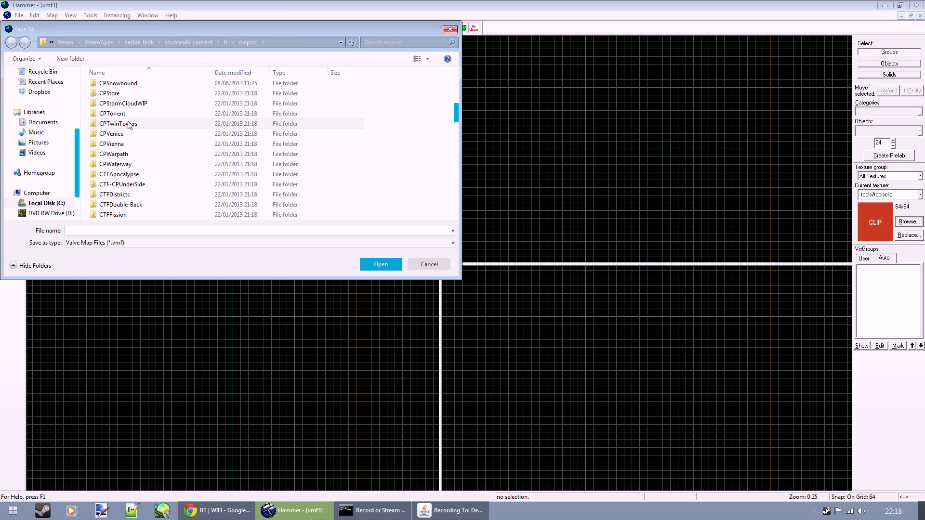
pyautogui.scroll(-1, 126, 123)
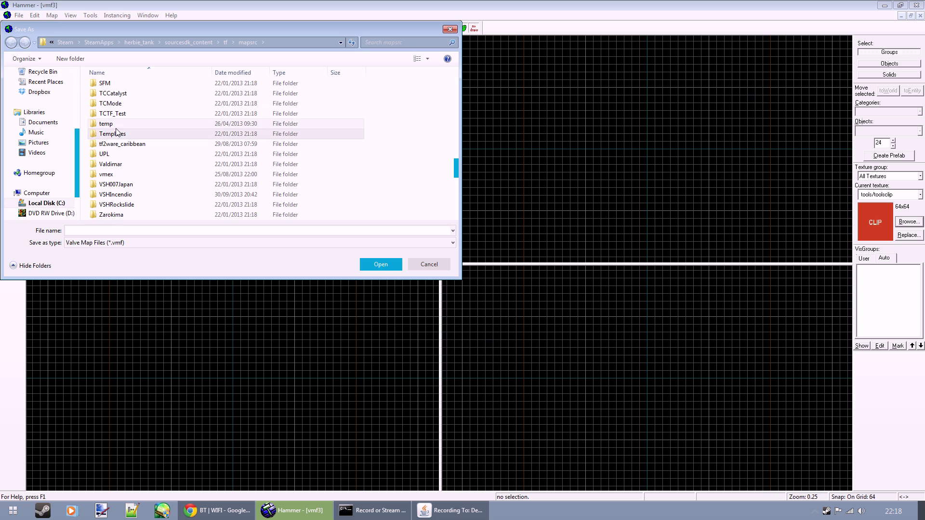
pyautogui.doubleClick(126, 124)
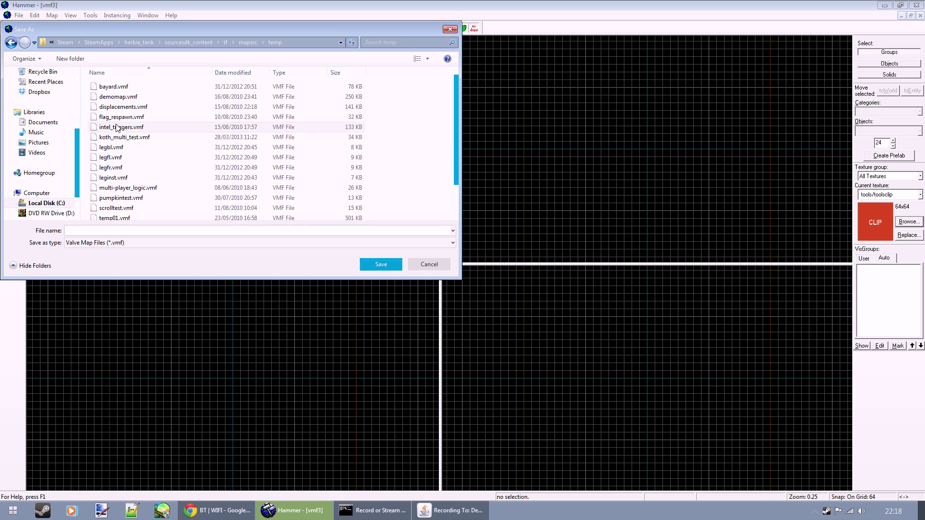
pyautogui.click(133, 230)
pyautogui.write('stair')
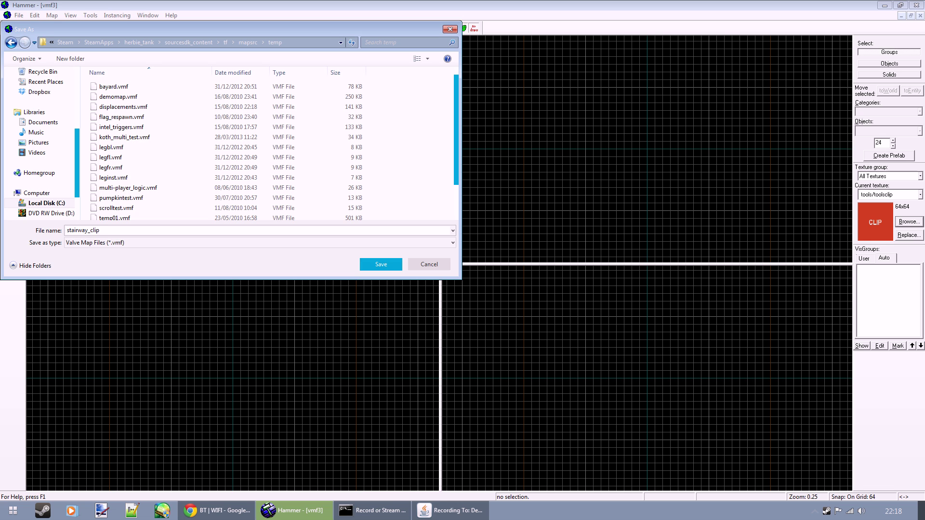
pyautogui.write('way_clip.vmf')
pyautogui.press('Return')
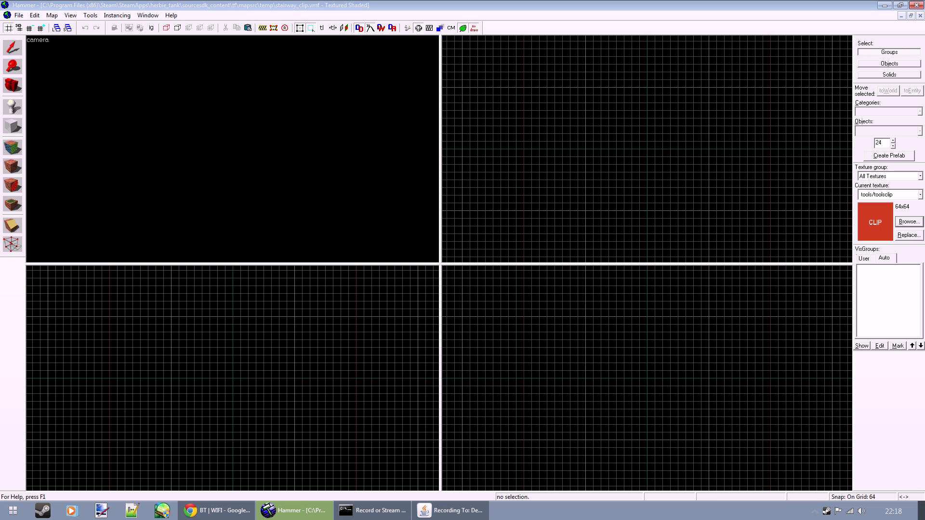
# Paste the two clip pieces into the new map and, with the grid at 8, move them down to ground level near the origin.
pyautogui.hotkey('ctrl', 'v')
pyautogui.scroll(10, 672, 137)
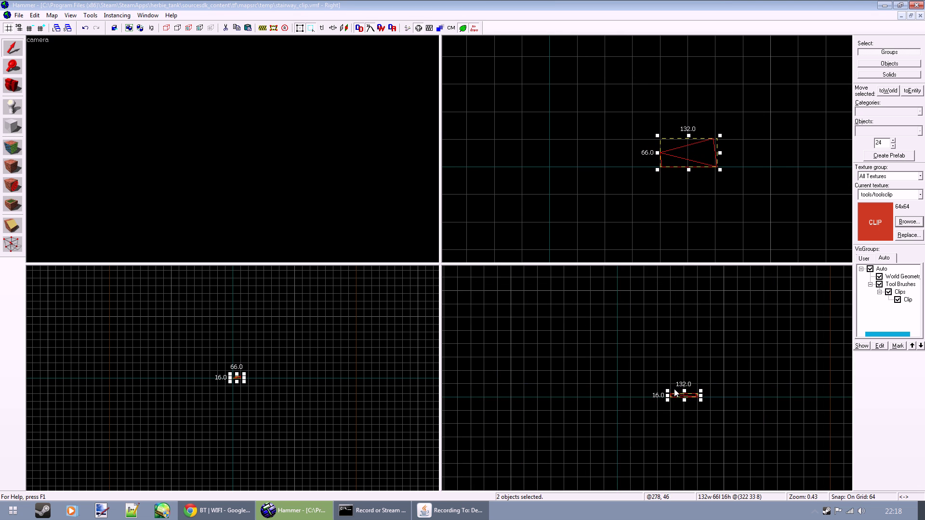
pyautogui.scroll(7, 674, 392)
pyautogui.press('[')
pyautogui.press('[')
pyautogui.press('[')
pyautogui.moveTo(680, 374); pyautogui.dragTo(660, 381)
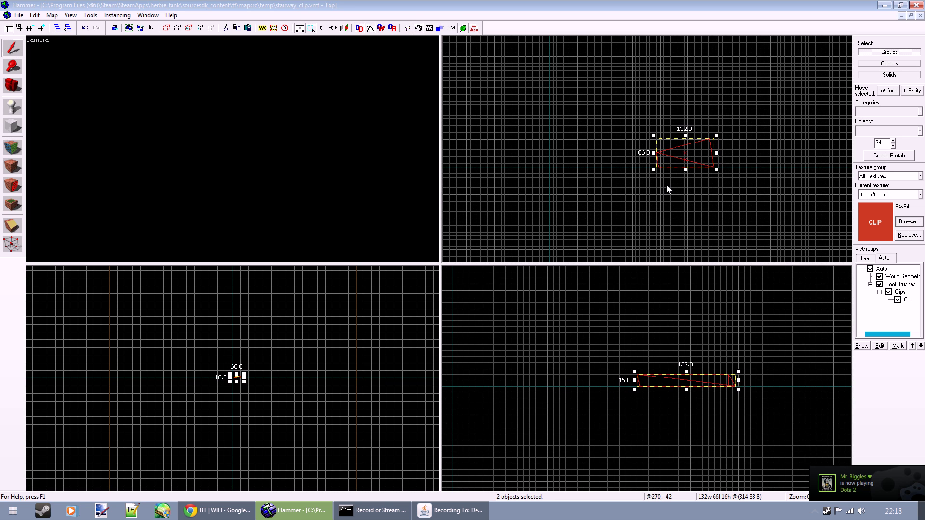
pyautogui.scroll(3, 666, 189)
pyautogui.moveTo(805, 157); pyautogui.dragTo(666, 157)
pyautogui.scroll(2, 663, 164)
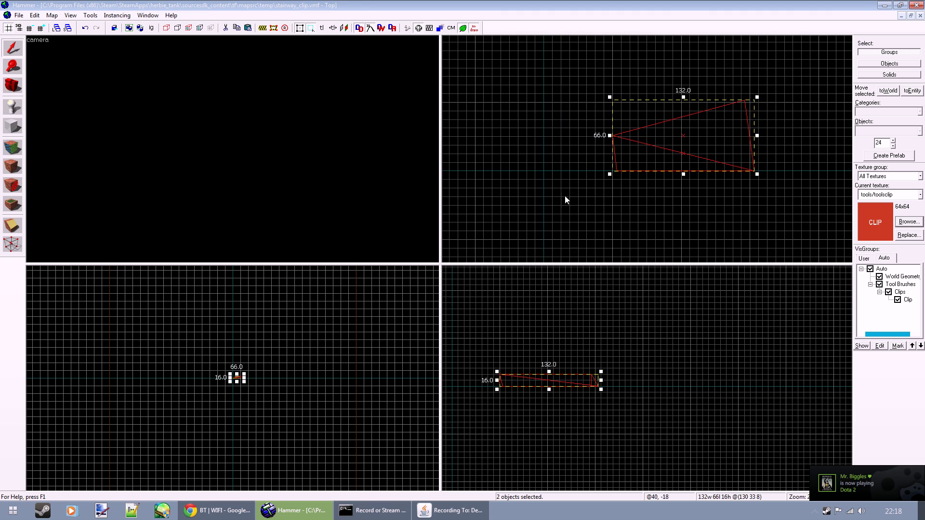
# Shift both clip pieces together along positive X so their front inner corner lies 128 units from the origin.
pyautogui.click(14, 239)
pyautogui.moveTo(583, 63); pyautogui.dragTo(781, 194)
pyautogui.moveTo(617, 172)
pyautogui.mouseDown()
pyautogui.moveTo(554, 172)
pyautogui.moveTo(681, 174)
pyautogui.mouseUp()
pyautogui.scroll(-3, 681, 175)
pyautogui.hotkey('shift', 's')
pyautogui.press('z')
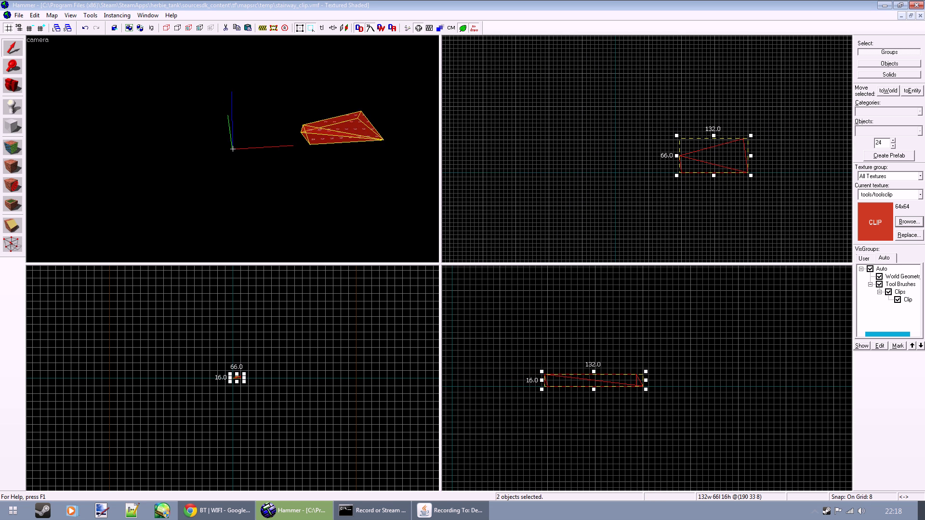
pyautogui.press('z')
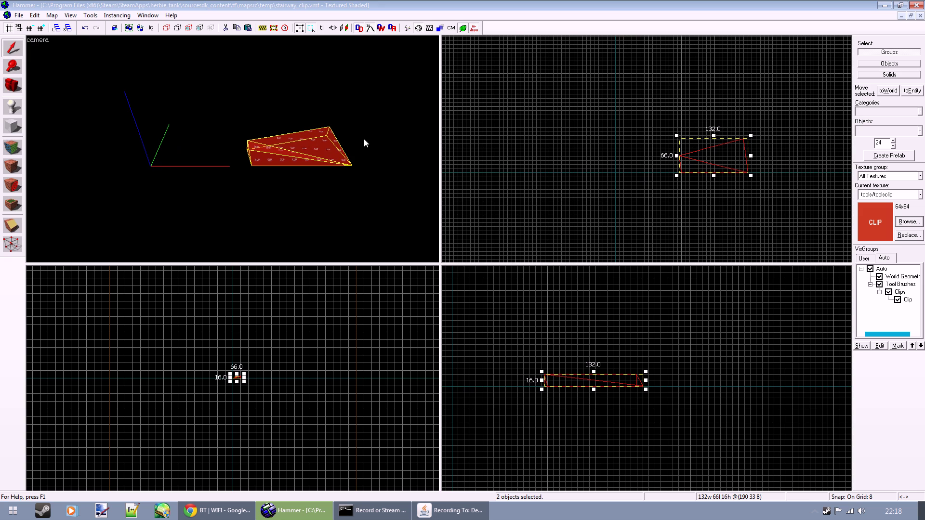
# Close the clip map to return to the stairs map, and place a func_instance entity on the stairs.
pyautogui.click(638, 103)
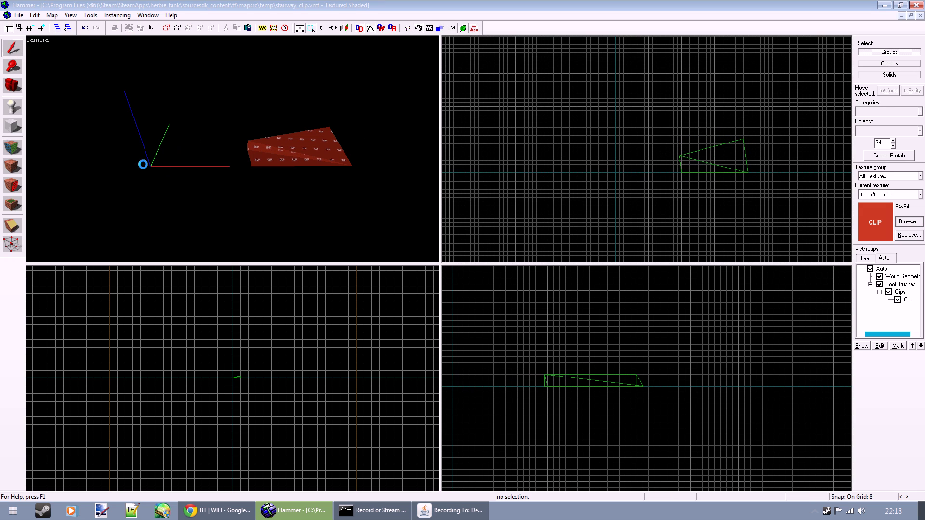
pyautogui.click(920, 16)
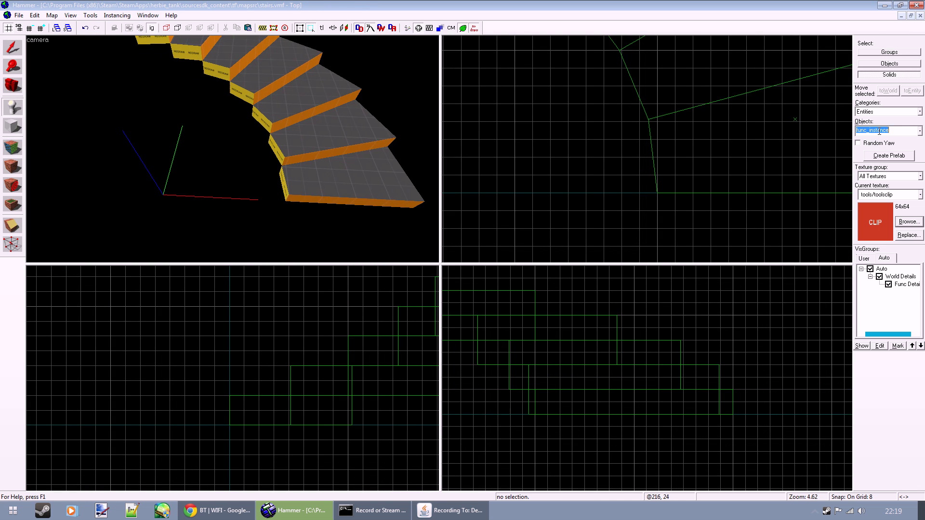
pyautogui.click(318, 172)
pyautogui.click(13, 47)
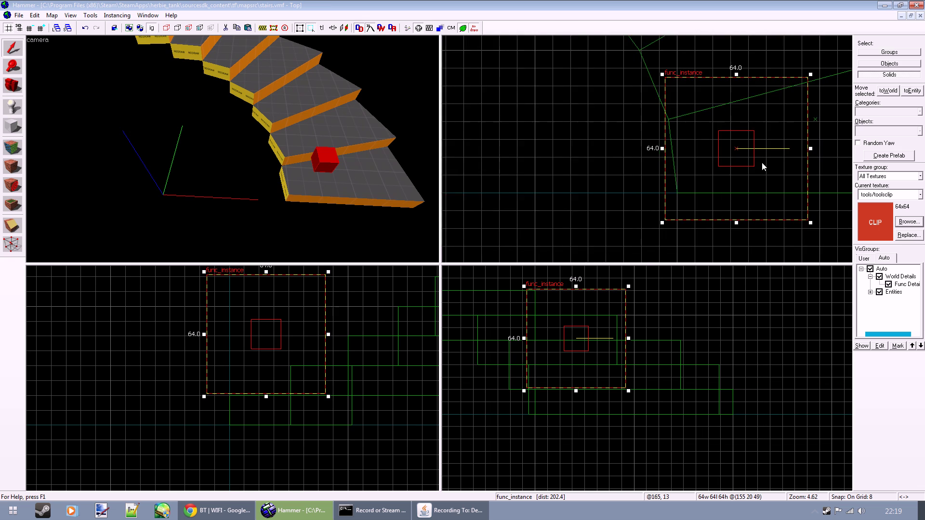
# Move the func_instance to the stairs' centre at 0 0 16, level with the top of the bottom step.
pyautogui.scroll(-3, 758, 162)
pyautogui.moveTo(758, 161); pyautogui.dragTo(593, 183)
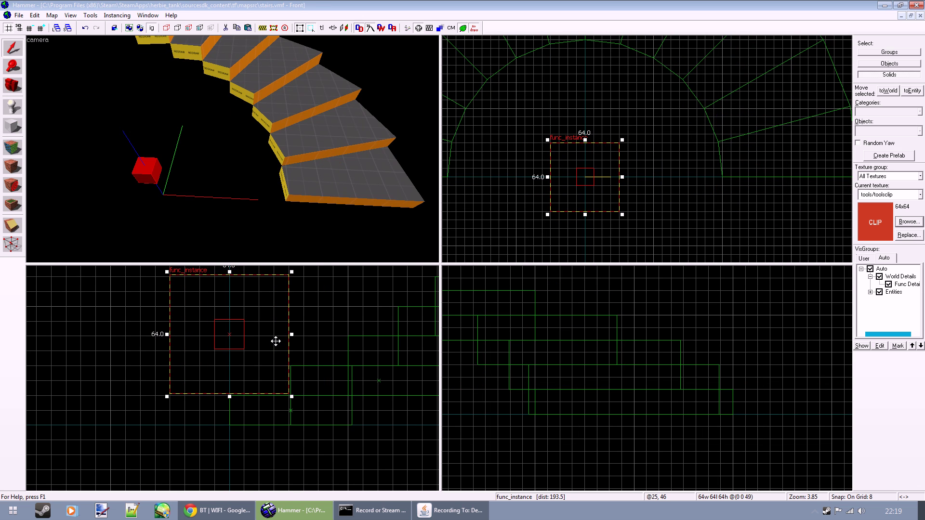
pyautogui.moveTo(274, 341); pyautogui.dragTo(270, 396)
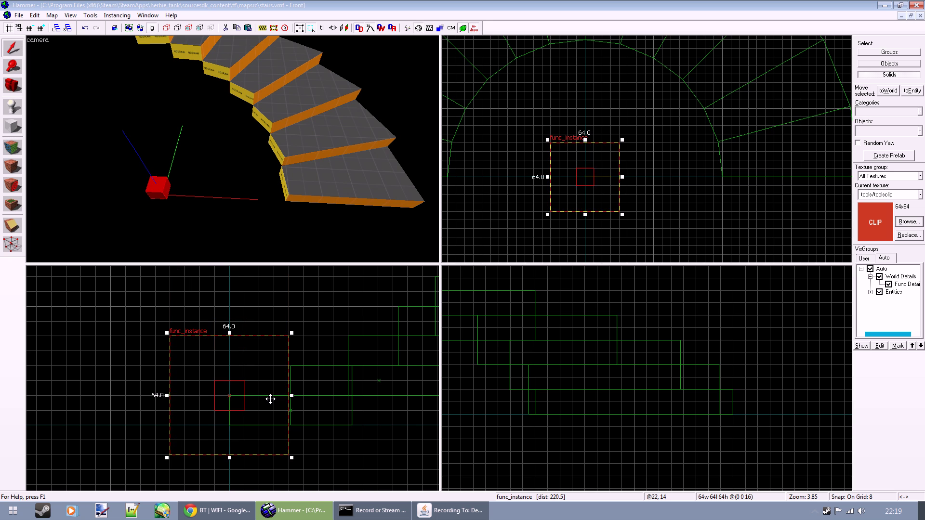
# Set the func_instance's VMF filename to temp/stairway_clip.vmf, apply the change and close its properties.
pyautogui.doubleClick(270, 399)
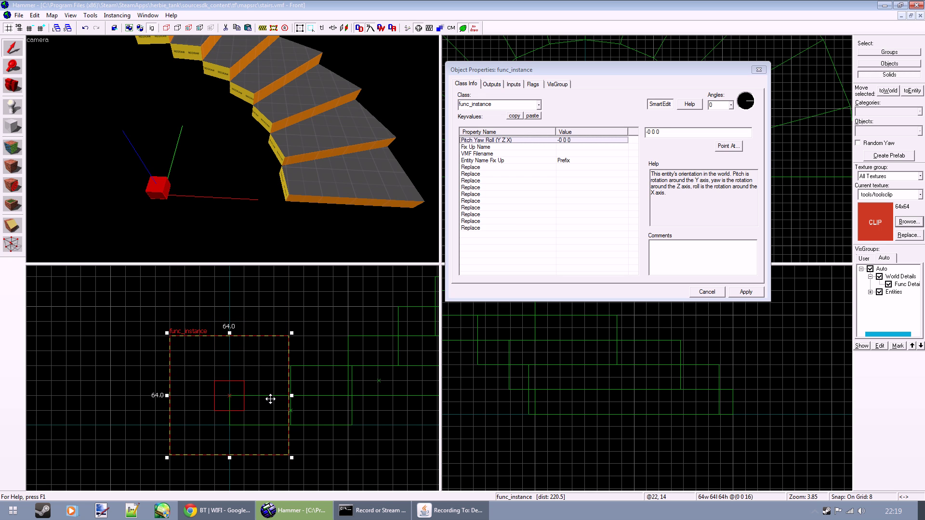
pyautogui.click(570, 154)
pyautogui.click(656, 145)
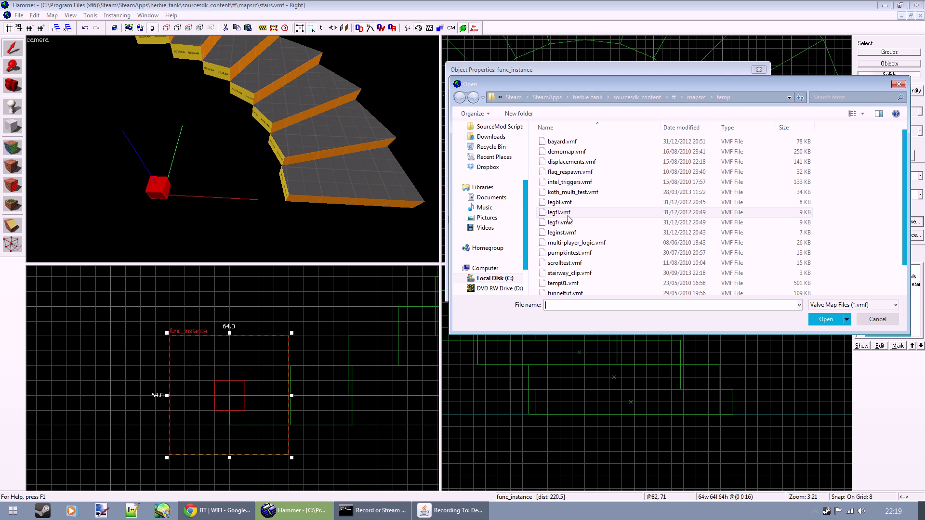
pyautogui.press('Escape')
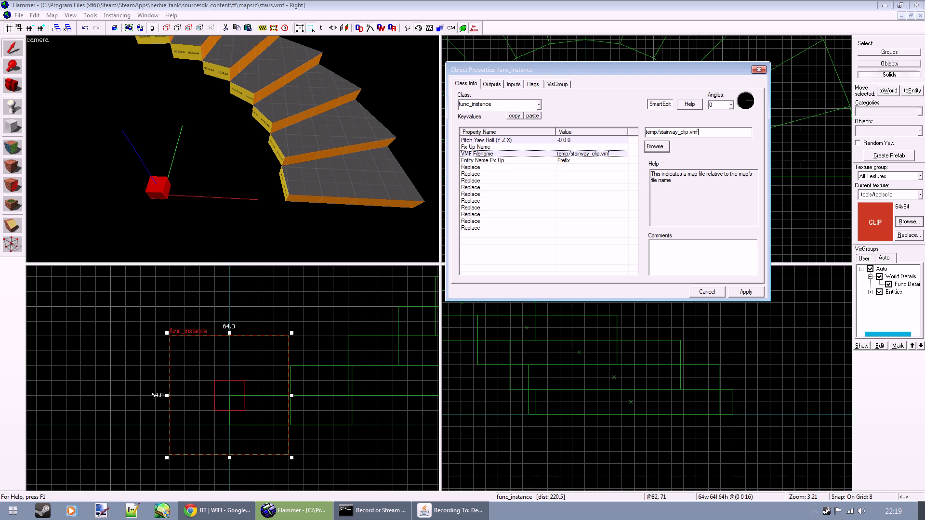
pyautogui.press('Return')
pyautogui.click(745, 293)
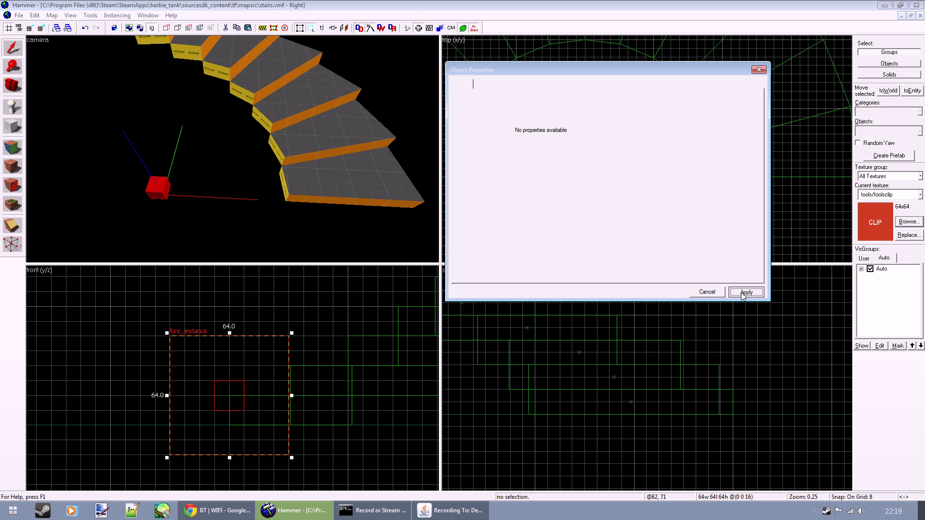
pyautogui.click(759, 70)
# Examine from several angles how the clip instance fits between the bottom step and the one above it.
pyautogui.moveTo(572, 178); pyautogui.dragTo(572, 176)
pyautogui.press('z')
pyautogui.press('w')
pyautogui.press('d')
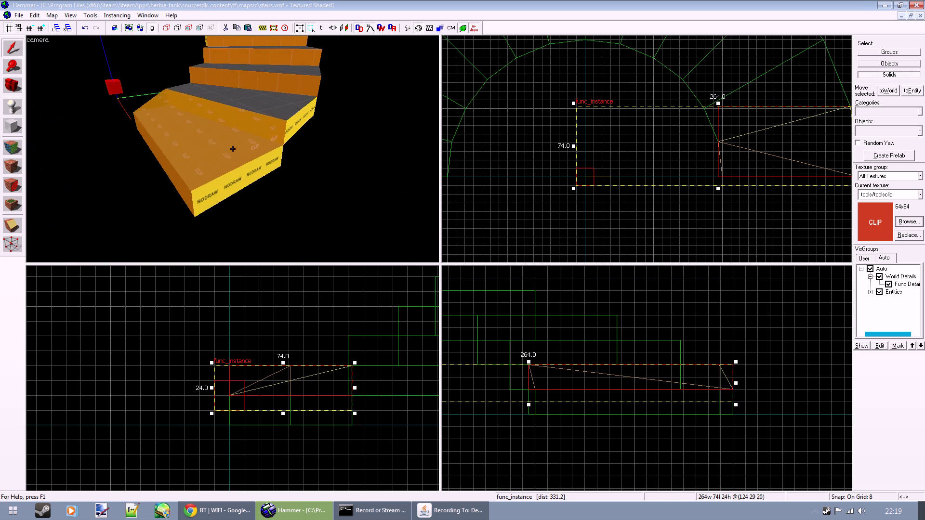
pyautogui.press('z')
pyautogui.click(505, 201)
pyautogui.press('z')
pyautogui.press('w')
pyautogui.press('a')
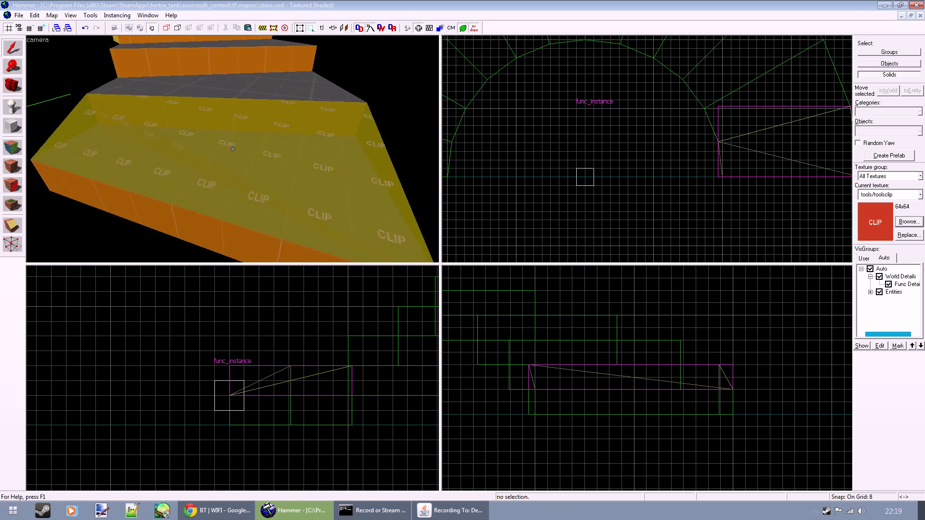
pyautogui.press('d')
pyautogui.press('z')
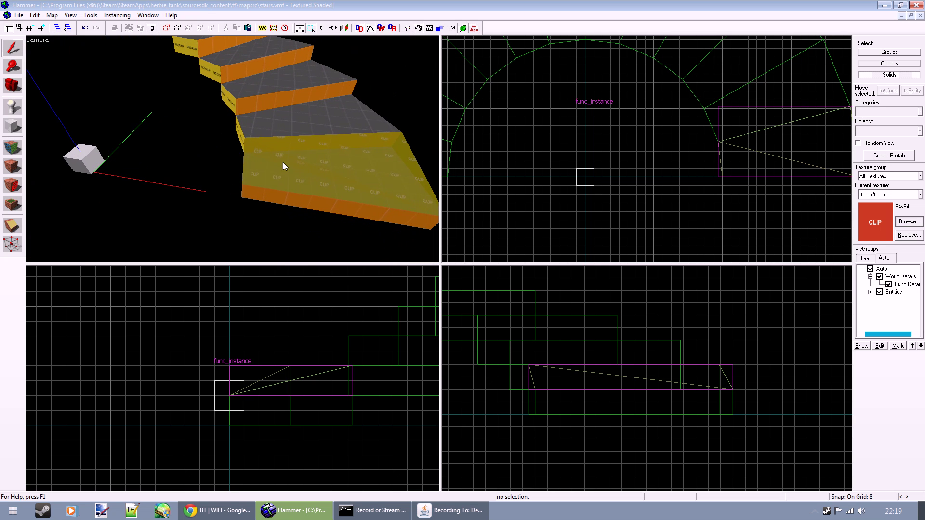
# Copy the clip func_instance 16 units straight up to the height of the second step.
pyautogui.click(282, 162)
pyautogui.press('z')
pyautogui.press('z')
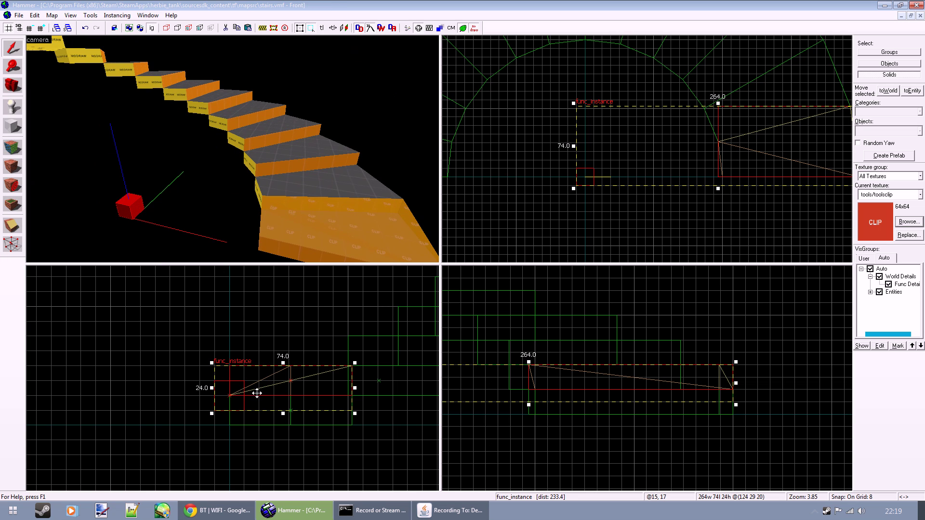
pyautogui.moveTo(257, 393)
pyautogui.mouseDown()
pyautogui.moveTo(253, 419)
pyautogui.moveTo(256, 393)
pyautogui.mouseUp()
pyautogui.press('z')
pyautogui.press('d')
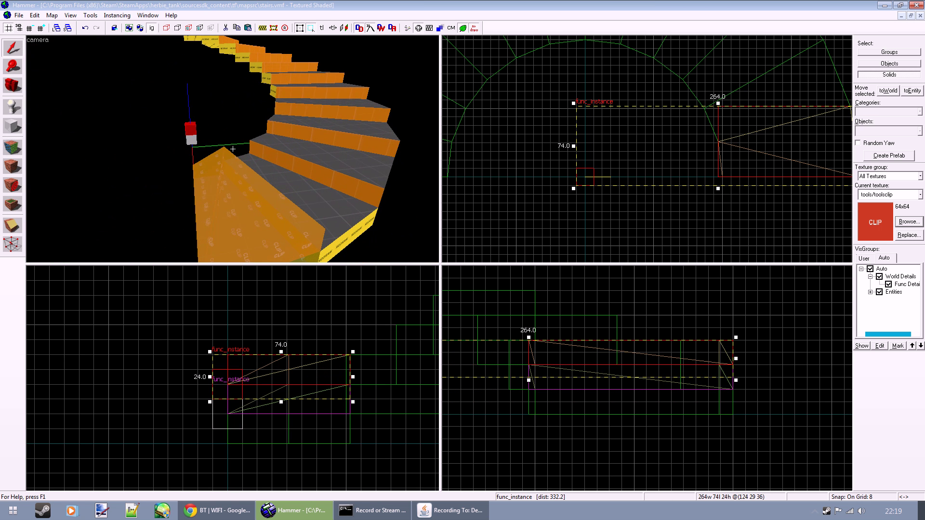
pyautogui.press('z')
# Rotate the copied instance counter-clockwise about the stair centre in the top view so it covers the second step.
pyautogui.scroll(-2, 511, 214)
pyautogui.moveTo(607, 182); pyautogui.dragTo(644, 214, button='middle')
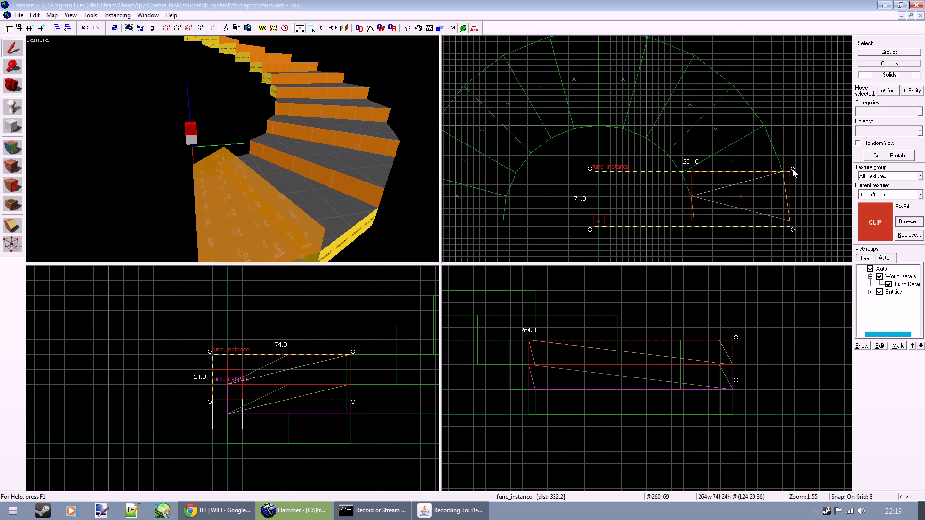
pyautogui.moveTo(793, 169); pyautogui.dragTo(798, 116)
pyautogui.press('Escape')
pyautogui.press('z')
pyautogui.press('w')
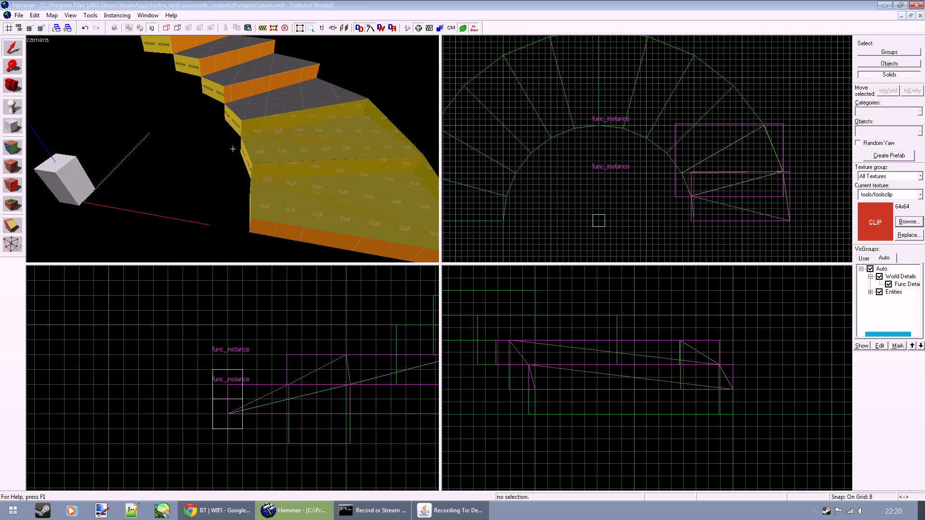
pyautogui.press('s')
pyautogui.press('z')
# Copy the second step's clip instance 16 units up and rotate it about the stair centre onto the third step.
pyautogui.click(252, 143)
pyautogui.keyDown('shift'); pyautogui.moveTo(245, 378); pyautogui.dragTo(241, 348); pyautogui.keyUp('shift')
pyautogui.press('Right')
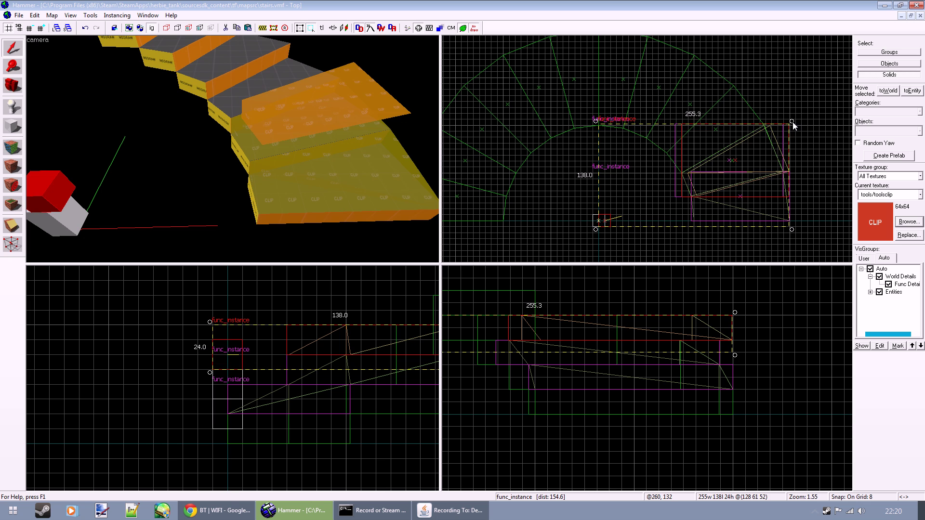
pyautogui.moveTo(793, 123); pyautogui.dragTo(750, 96)
pyautogui.press('z')
pyautogui.press('d')
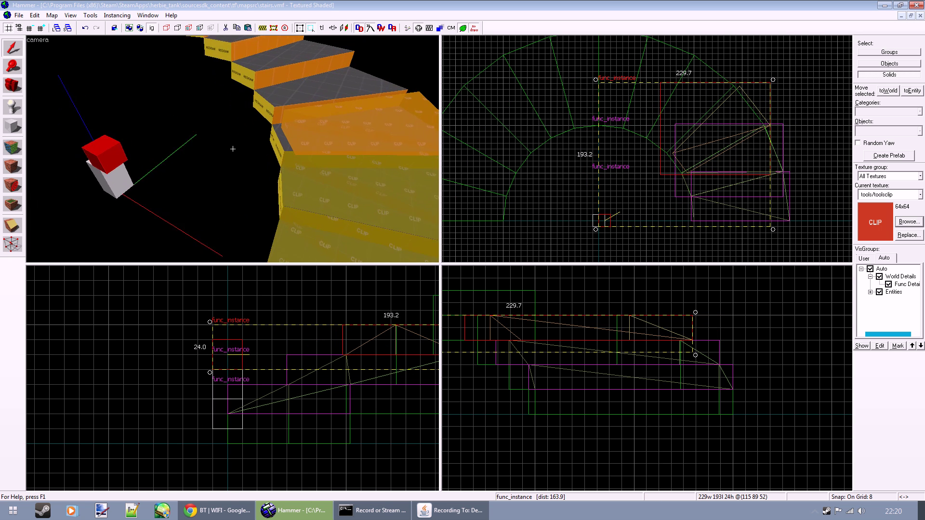
pyautogui.press('z')
pyautogui.scroll(2, 604, 221)
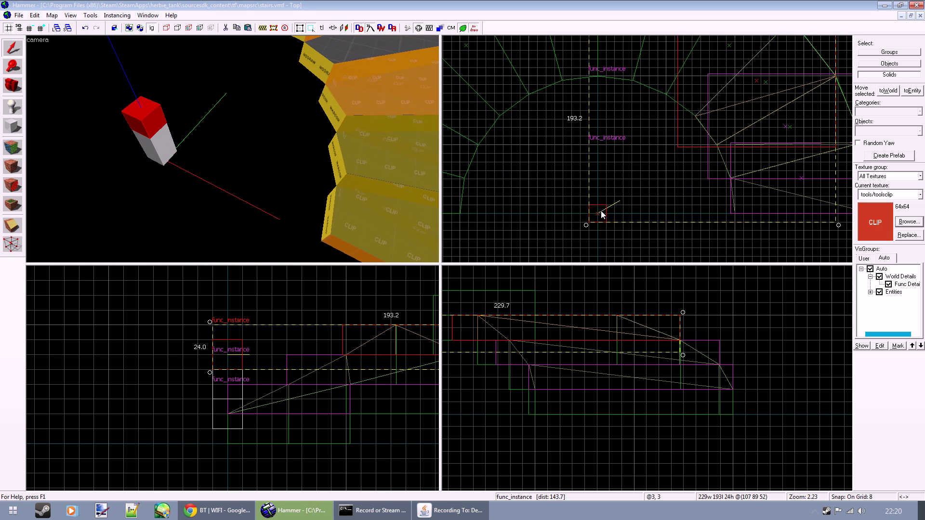
# Copy the third step's clip instance 16 units up and rotate it about the stair centre onto the fourth step.
pyautogui.scroll(-3, 601, 211)
pyautogui.moveTo(636, 152); pyautogui.dragTo(644, 185, button='middle')
pyautogui.moveTo(251, 360); pyautogui.dragTo(194, 424, button='middle')
pyautogui.keyDown('shift'); pyautogui.moveTo(195, 418); pyautogui.dragTo(206, 384); pyautogui.keyUp('shift')
pyautogui.moveTo(646, 188); pyautogui.dragTo(643, 184)
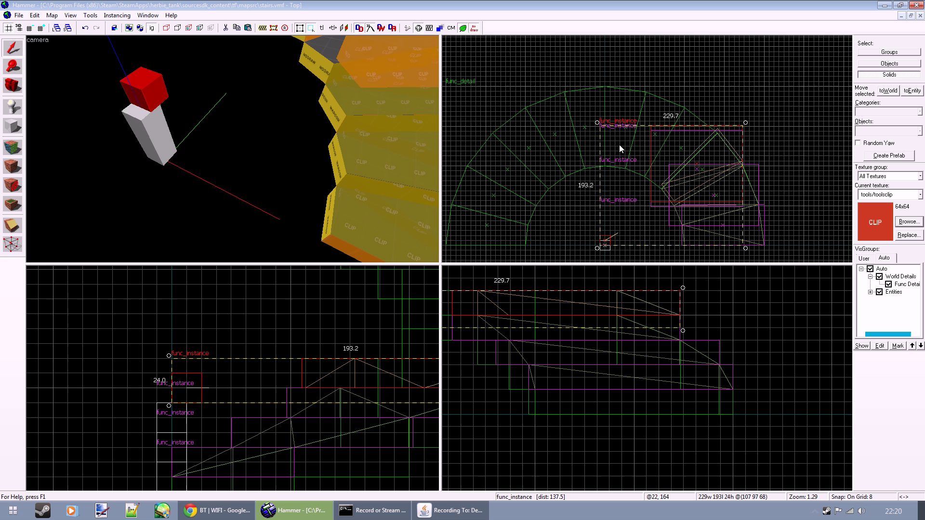
pyautogui.hotkey('ctrl', 'z')
pyautogui.moveTo(597, 128); pyautogui.dragTo(575, 138)
# Make two more clip instance copies, each 16 units higher than the last, and rotate them onto the fifth and sixth steps.
pyautogui.keyDown('shift'); pyautogui.moveTo(215, 387); pyautogui.dragTo(213, 363); pyautogui.keyUp('shift')
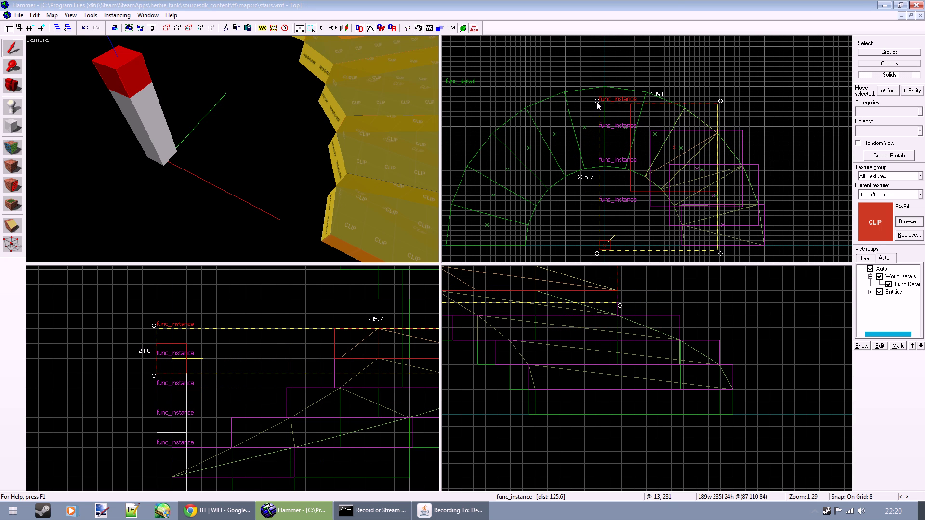
pyautogui.moveTo(597, 101); pyautogui.dragTo(570, 109)
pyautogui.keyDown('shift'); pyautogui.moveTo(229, 368); pyautogui.dragTo(228, 342); pyautogui.keyUp('shift')
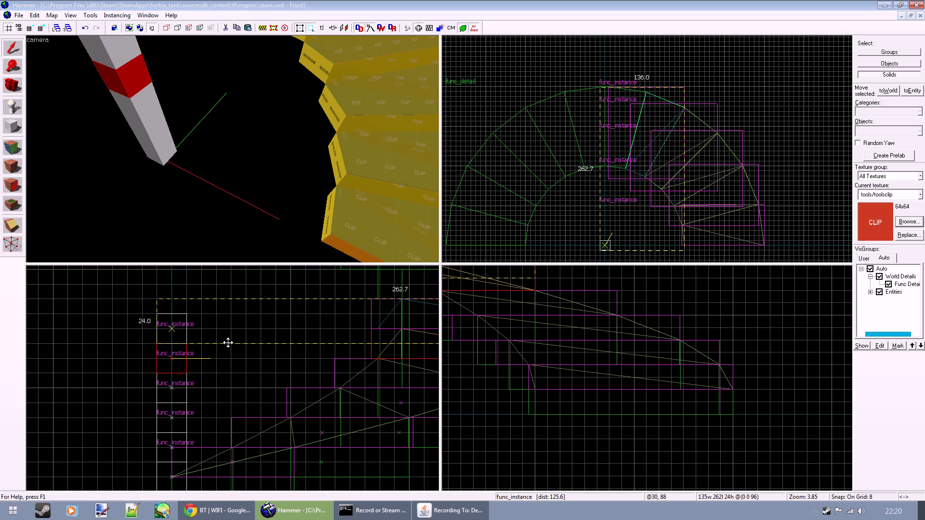
pyautogui.hotkey('ctrl', 'z')
pyautogui.moveTo(597, 85); pyautogui.dragTo(575, 93)
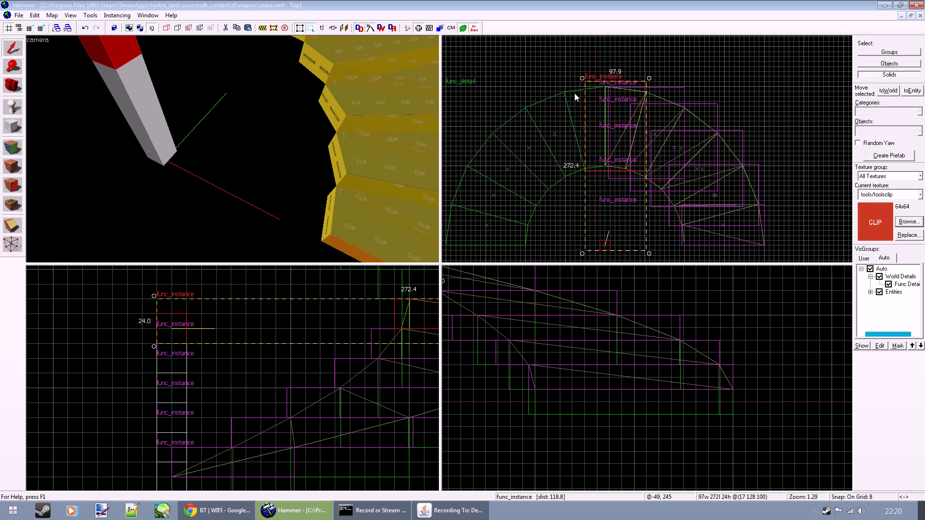
# Select all six clip instances and copy them together 96 units straight up.
pyautogui.press('z')
pyautogui.press('s')
pyautogui.press('a')
pyautogui.press('z')
pyautogui.click(205, 87)
pyautogui.keyDown('ctrl'); pyautogui.click(230, 97); pyautogui.keyUp('ctrl')
pyautogui.keyDown('ctrl'); pyautogui.click(260, 113); pyautogui.keyUp('ctrl')
pyautogui.keyDown('ctrl'); pyautogui.click(285, 126); pyautogui.keyUp('ctrl')
pyautogui.keyDown('ctrl'); pyautogui.click(305, 147); pyautogui.keyUp('ctrl')
pyautogui.keyDown('ctrl'); pyautogui.click(315, 177); pyautogui.keyUp('ctrl')
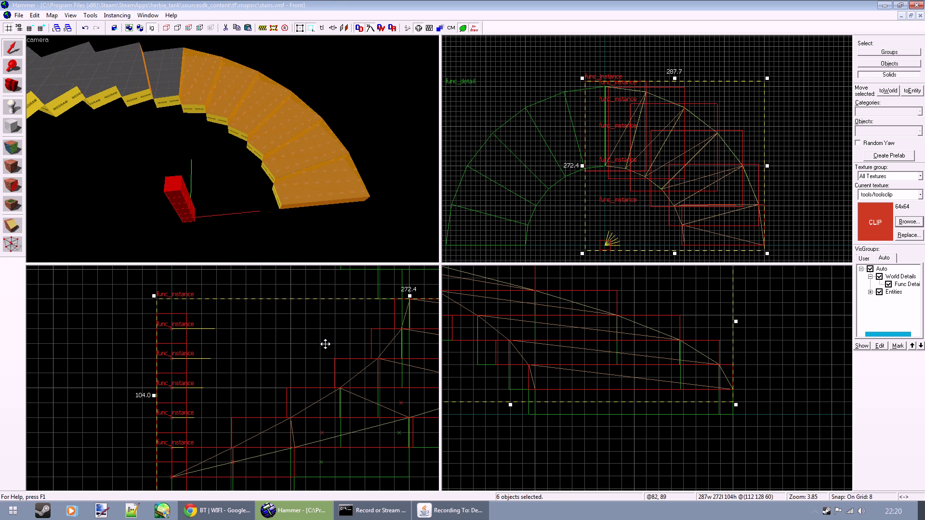
pyautogui.scroll(-2, 324, 356)
pyautogui.moveTo(324, 367); pyautogui.dragTo(311, 421, button='middle')
pyautogui.keyDown('shift'); pyautogui.moveTo(308, 447); pyautogui.dragTo(304, 321); pyautogui.keyUp('shift')
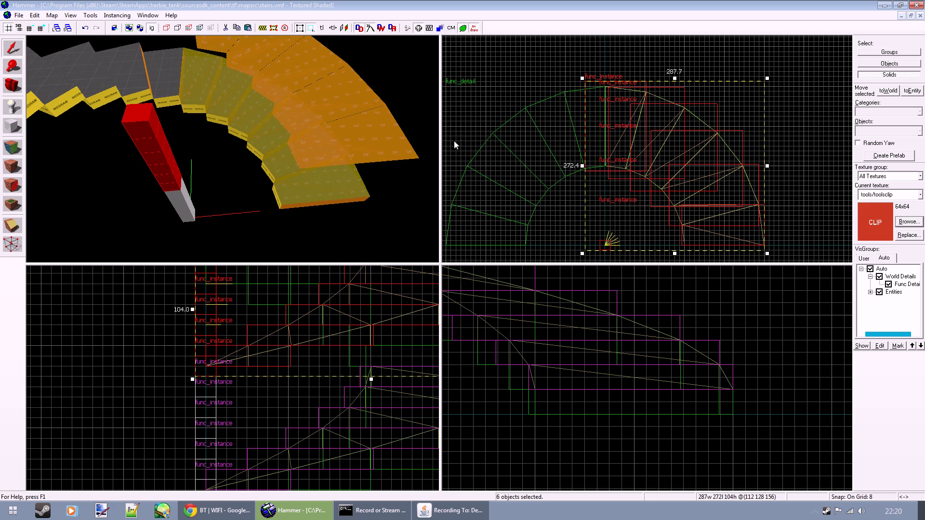
# Rotate the six copied instances 90 degrees counter-clockwise and shift them back to the stair centre to cover the upper six steps.
pyautogui.moveTo(583, 81); pyautogui.dragTo(626, 183)
pyautogui.hotkey('ctrl', 'z')
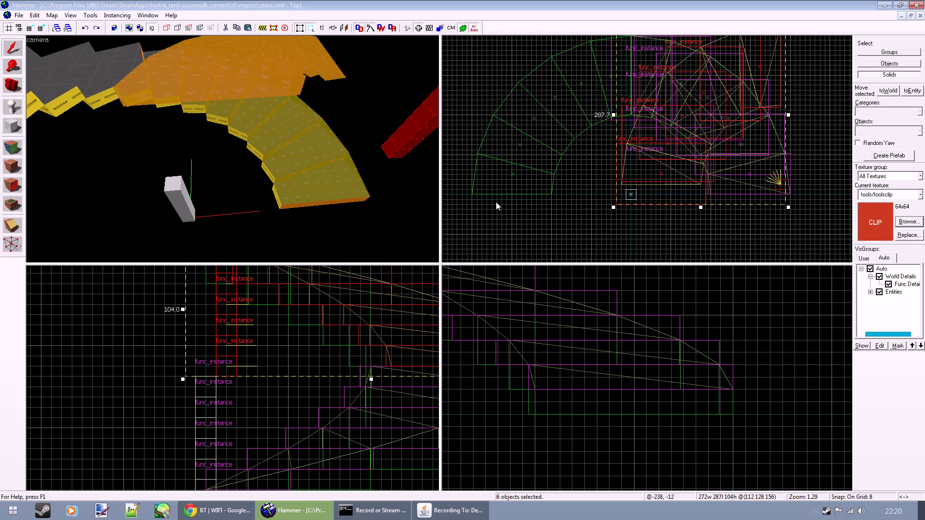
pyautogui.moveTo(725, 152); pyautogui.dragTo(576, 161)
pyautogui.click(646, 217)
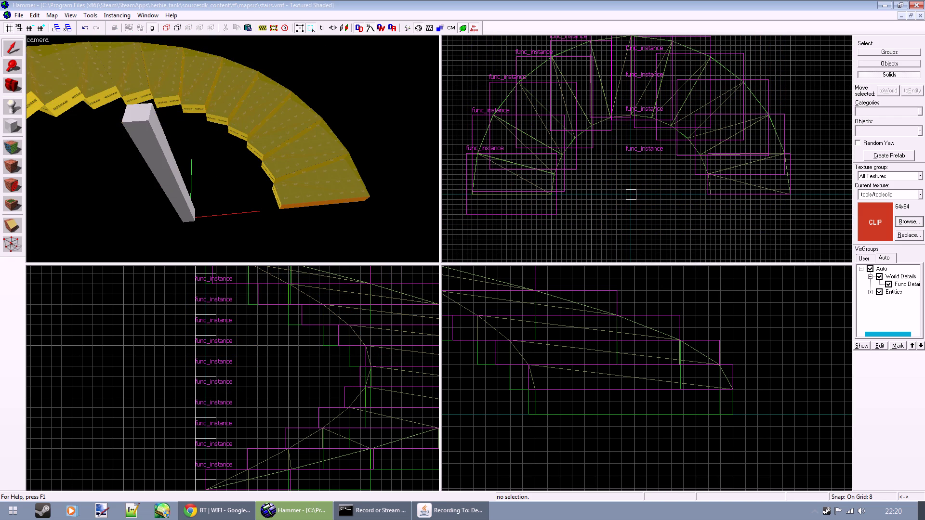
# Select all twelve clip func_instances on the stairs and collapse the selection into the main map.
pyautogui.press('z')
pyautogui.press('d')
pyautogui.press('s')
pyautogui.press('w')
pyautogui.press('z')
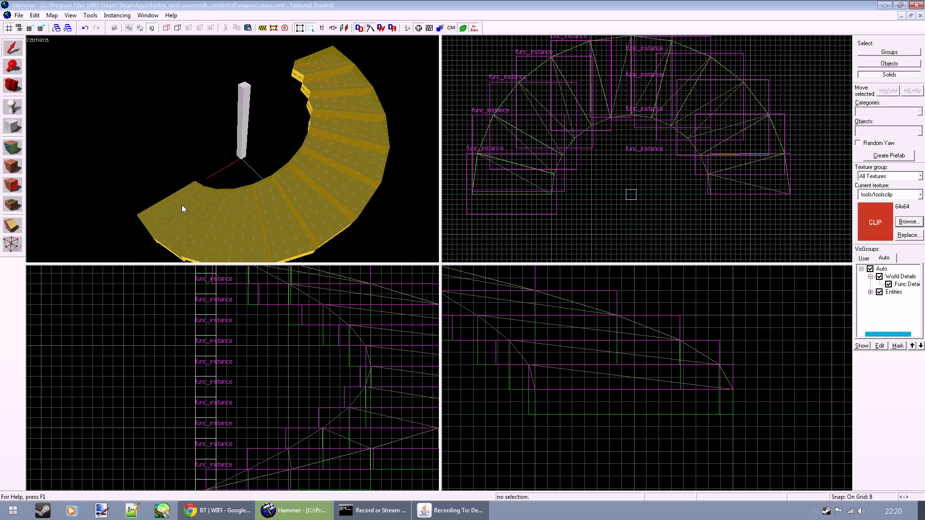
pyautogui.click(328, 68)
pyautogui.keyDown('ctrl'); pyautogui.click(343, 83); pyautogui.keyUp('ctrl')
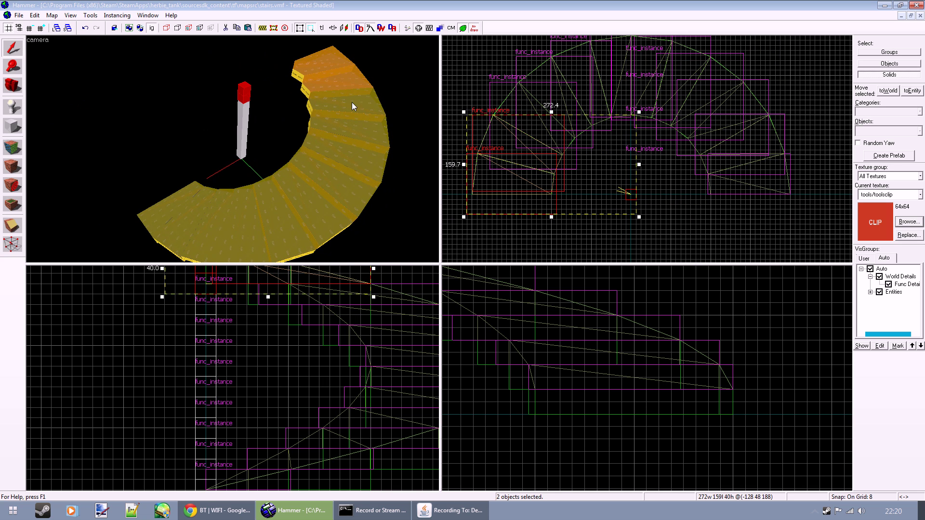
pyautogui.keyDown('ctrl'); pyautogui.click(352, 103); pyautogui.keyUp('ctrl')
pyautogui.keyDown('ctrl'); pyautogui.click(354, 128); pyautogui.keyUp('ctrl')
pyautogui.keyDown('ctrl'); pyautogui.click(350, 156); pyautogui.keyUp('ctrl')
pyautogui.keyDown('ctrl'); pyautogui.click(337, 181); pyautogui.keyUp('ctrl')
pyautogui.keyDown('ctrl'); pyautogui.click(319, 204); pyautogui.keyUp('ctrl')
pyautogui.keyDown('ctrl'); pyautogui.click(284, 222); pyautogui.keyUp('ctrl')
pyautogui.keyDown('ctrl'); pyautogui.click(247, 233); pyautogui.keyUp('ctrl')
pyautogui.keyDown('ctrl'); pyautogui.click(214, 235); pyautogui.keyUp('ctrl')
pyautogui.keyDown('ctrl'); pyautogui.click(187, 234); pyautogui.keyUp('ctrl')
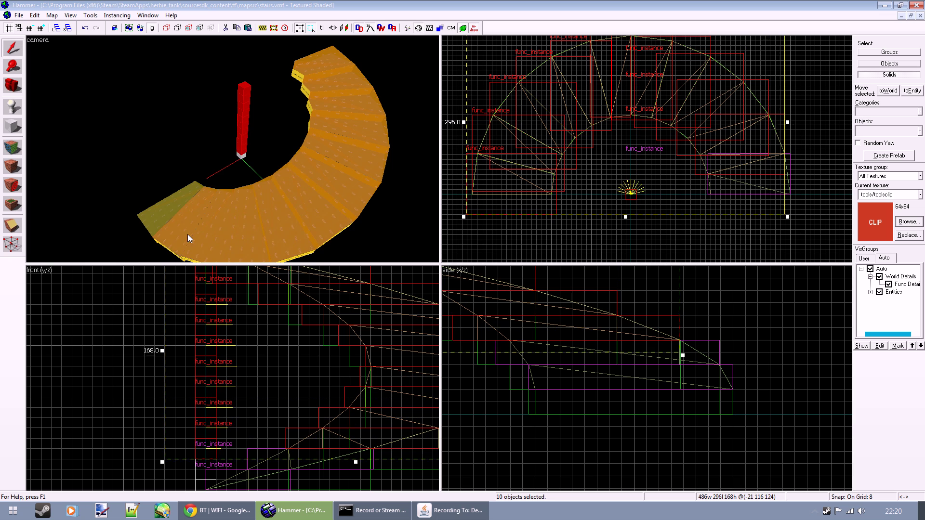
pyautogui.keyDown('ctrl'); pyautogui.click(154, 221); pyautogui.keyUp('ctrl')
pyautogui.press('z')
pyautogui.press('w')
pyautogui.press('s')
pyautogui.press('z')
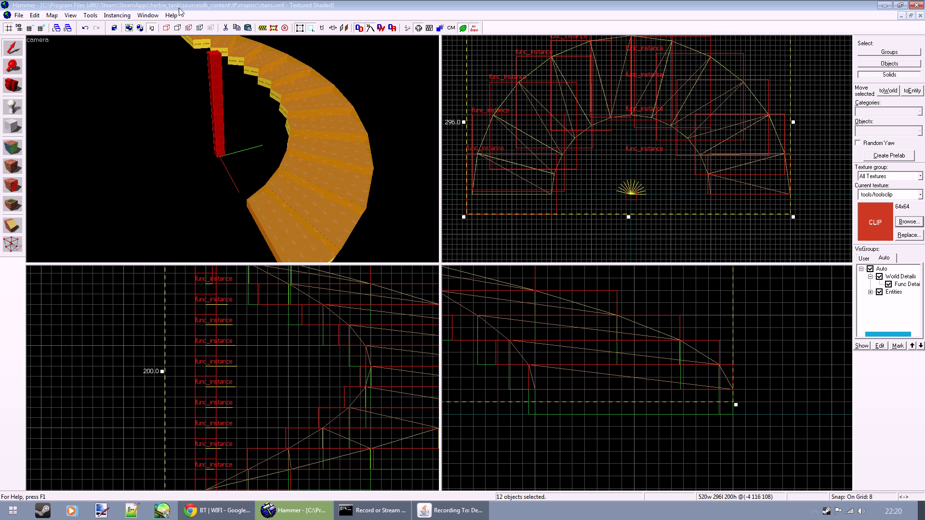
pyautogui.click(88, 19)
pyautogui.moveTo(116, 18)
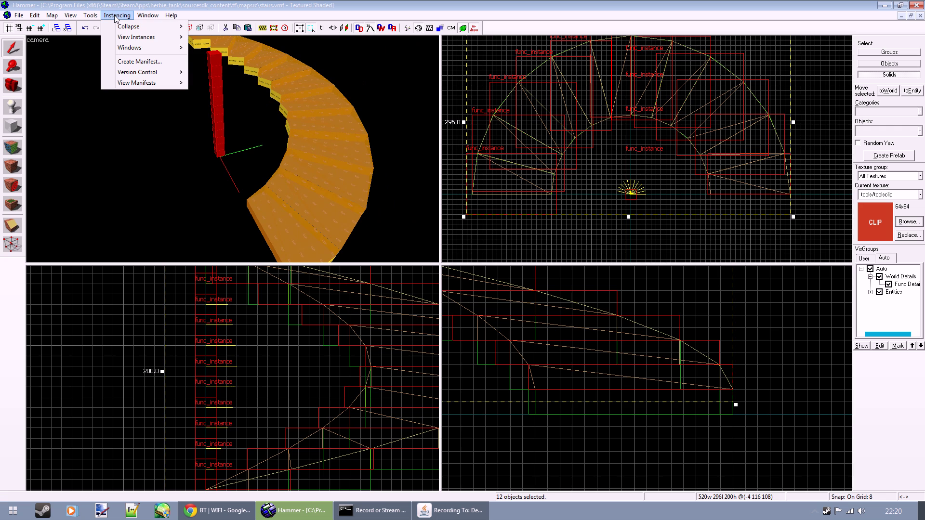
pyautogui.moveTo(146, 28)
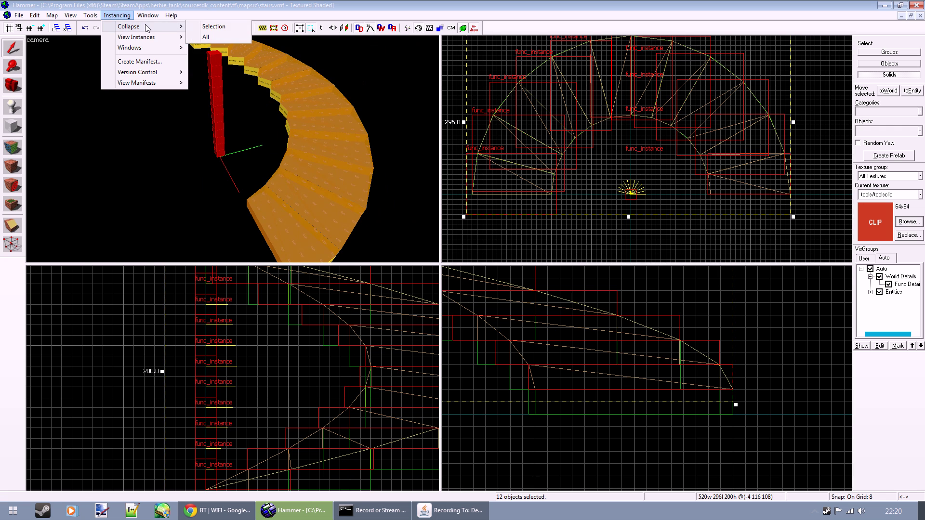
pyautogui.click(210, 27)
pyautogui.click(497, 290)
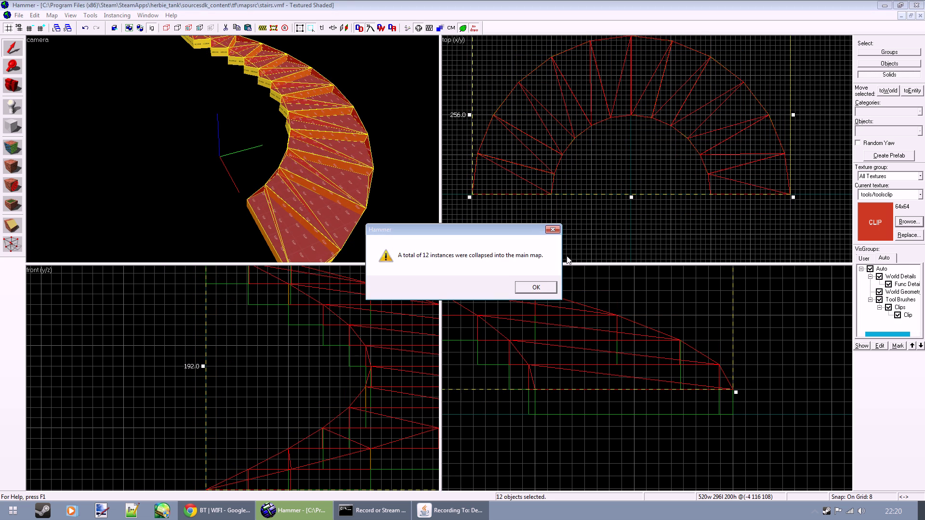
pyautogui.click(533, 288)
pyautogui.click(554, 238)
# Inspect the collapsed clip brushes along the whole staircase, including close up from the bottom step.
pyautogui.press('z')
pyautogui.press('a')
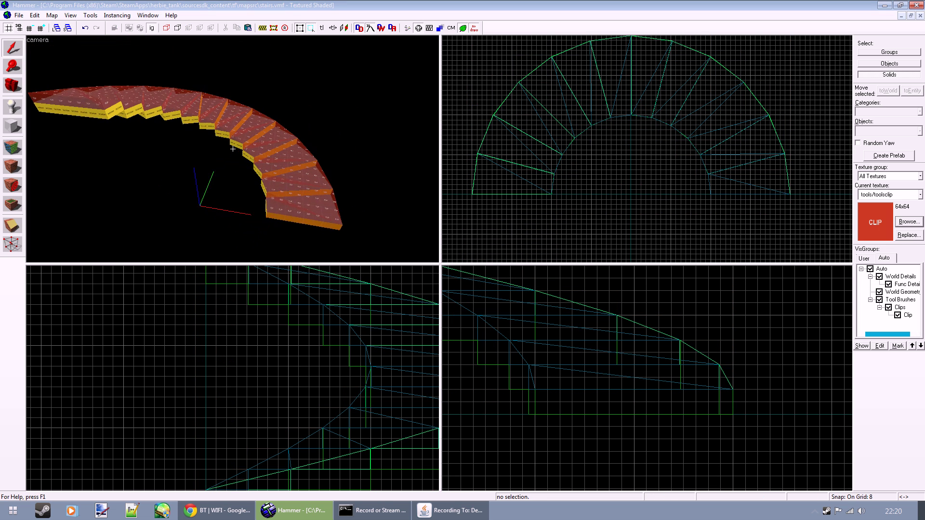
pyautogui.press('z')
pyautogui.press('z')
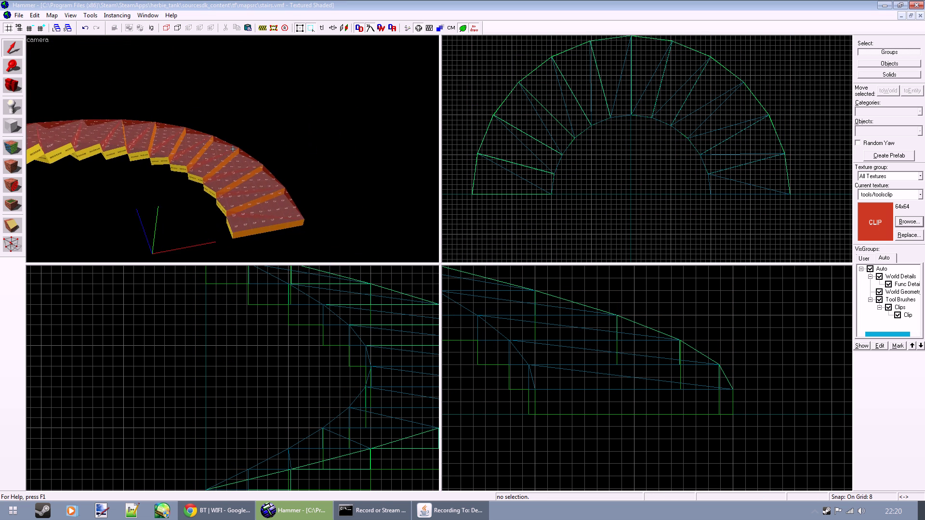
pyautogui.press('w')
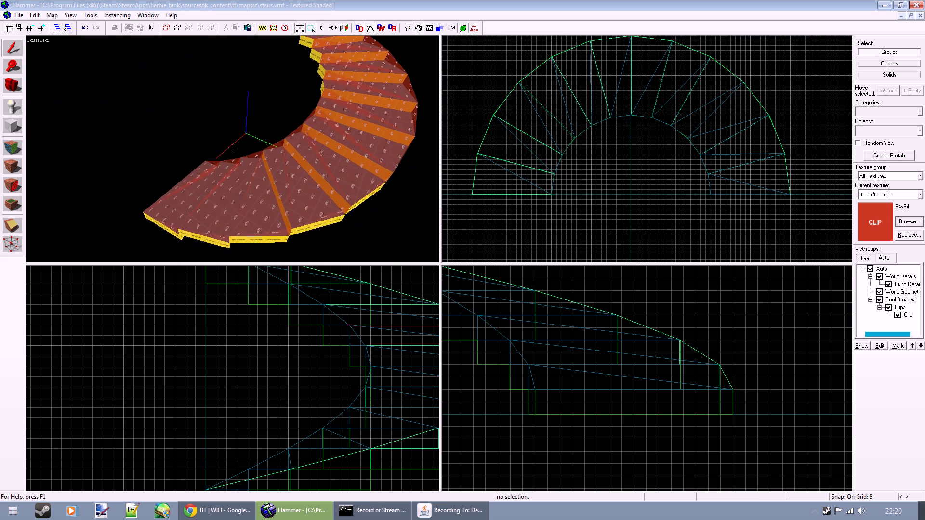
pyautogui.press('s')
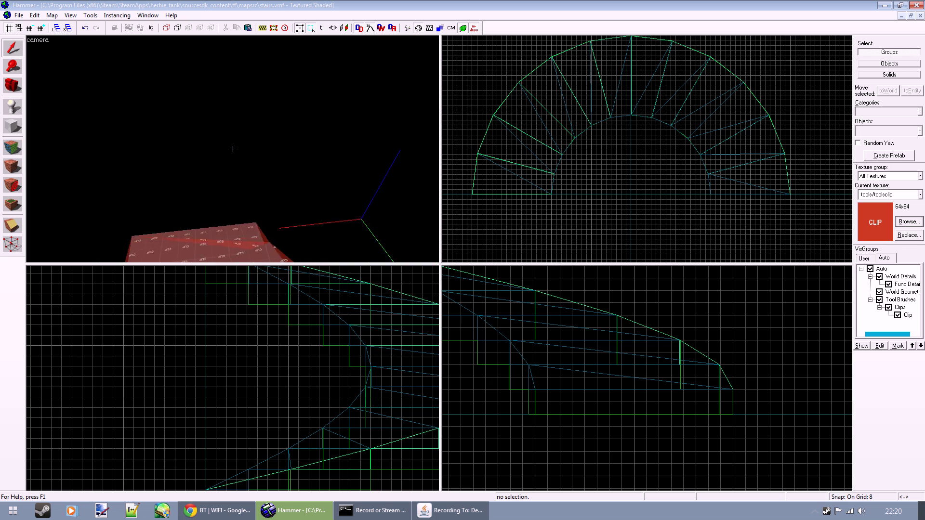
pyautogui.press('w')
pyautogui.press('w')
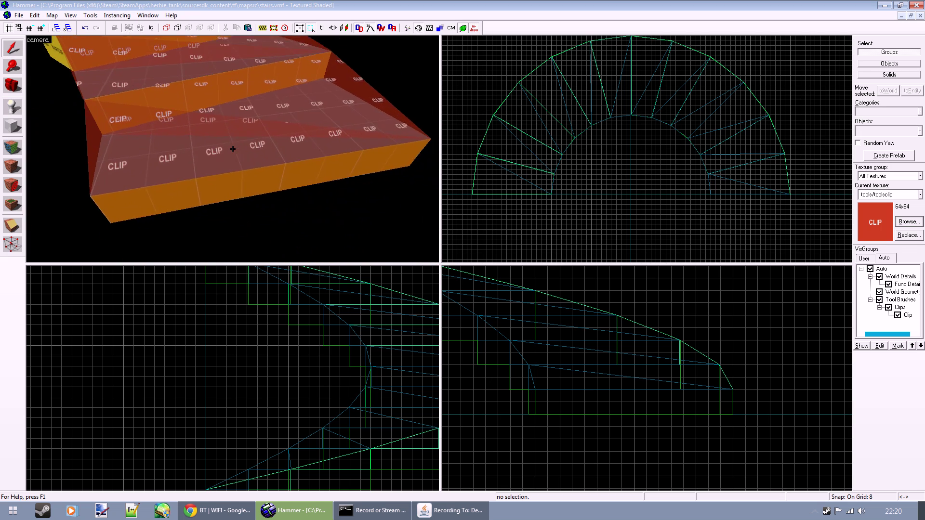
pyautogui.press('w')
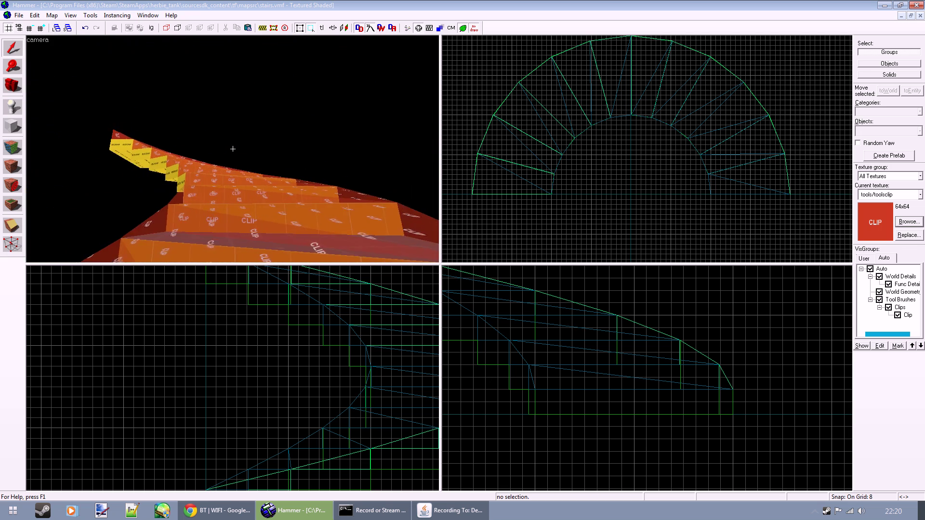
# Examine the clip-covered staircase from above, from its inner curve, and from both its upper and lower ends.
pyautogui.press('s')
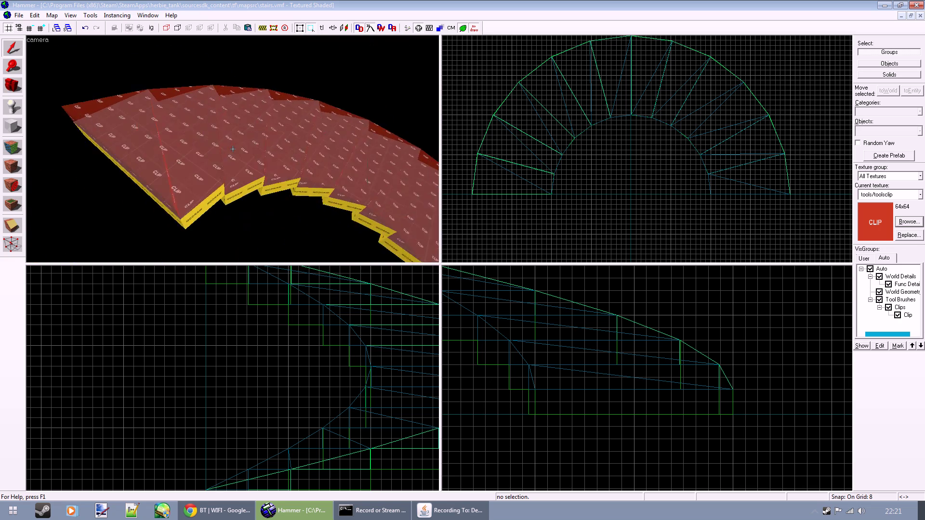
pyautogui.press('z')
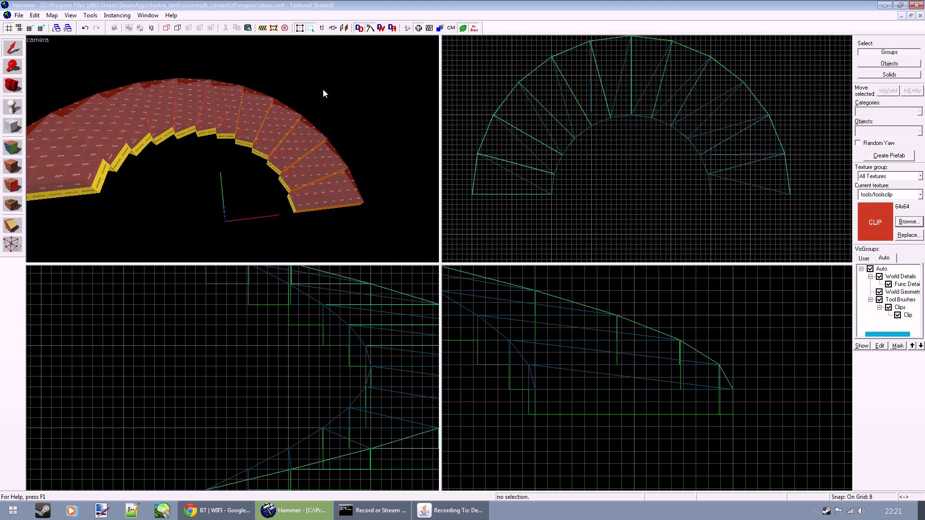
pyautogui.press('z')
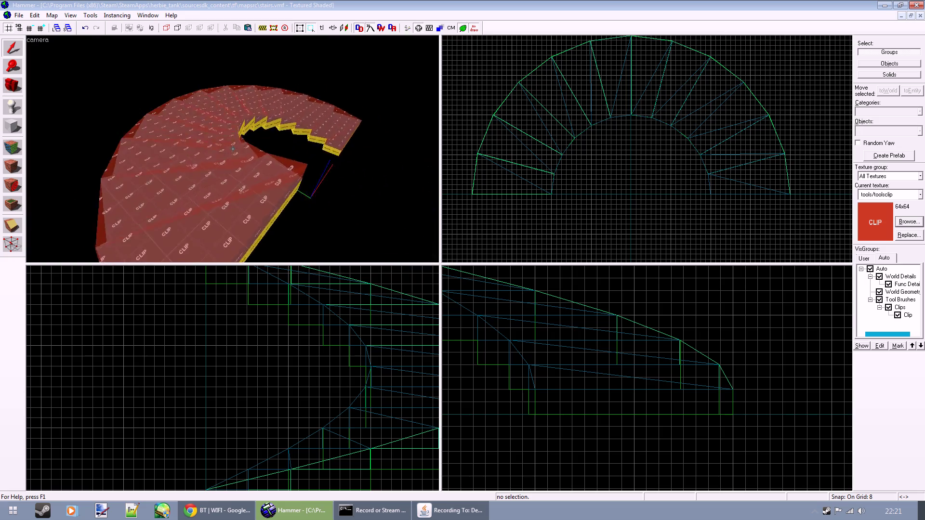
pyautogui.press('a')
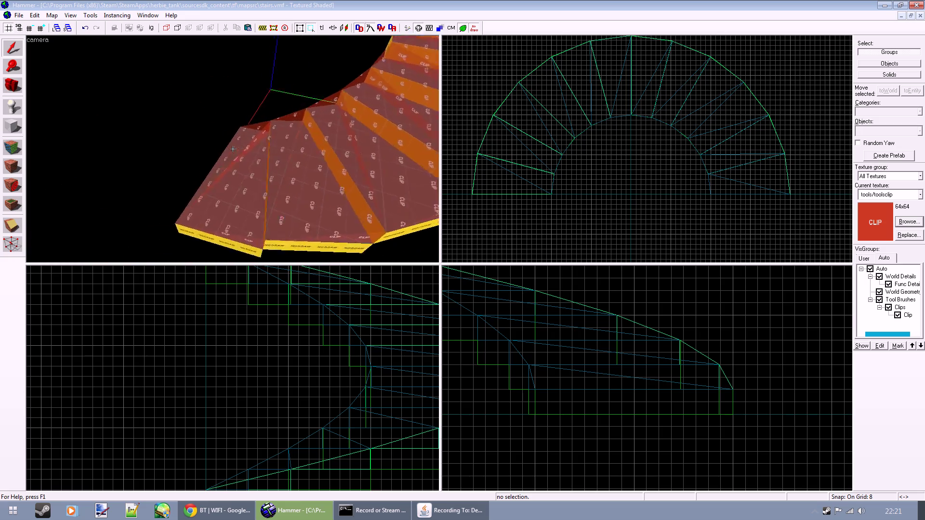
pyautogui.press('a')
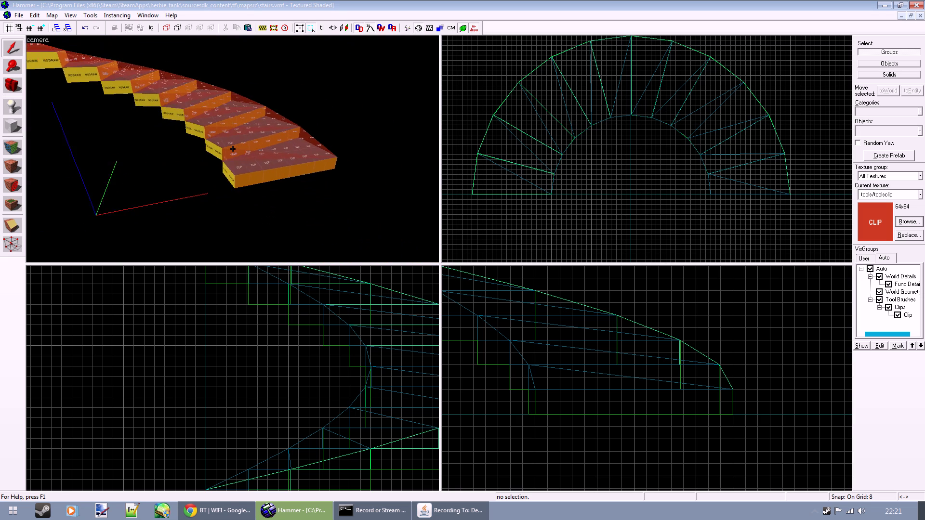
pyautogui.press('d')
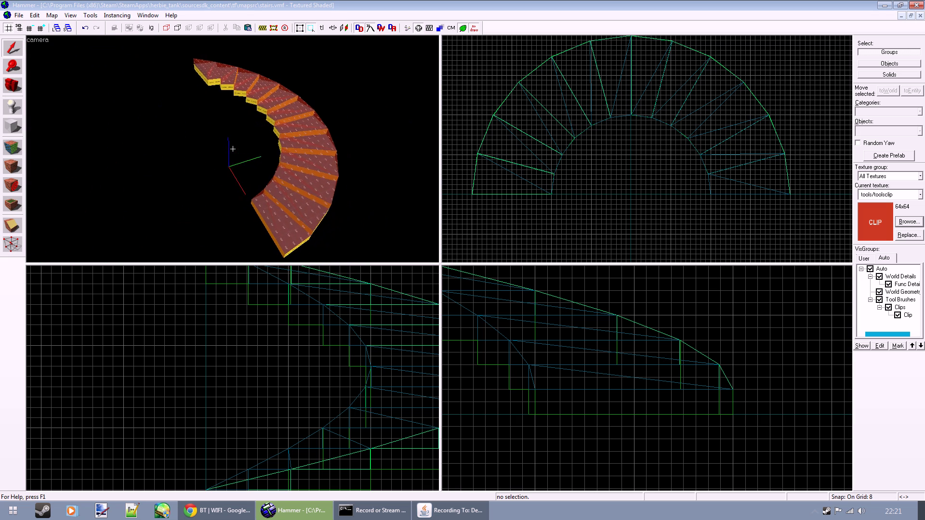
pyautogui.press('w')
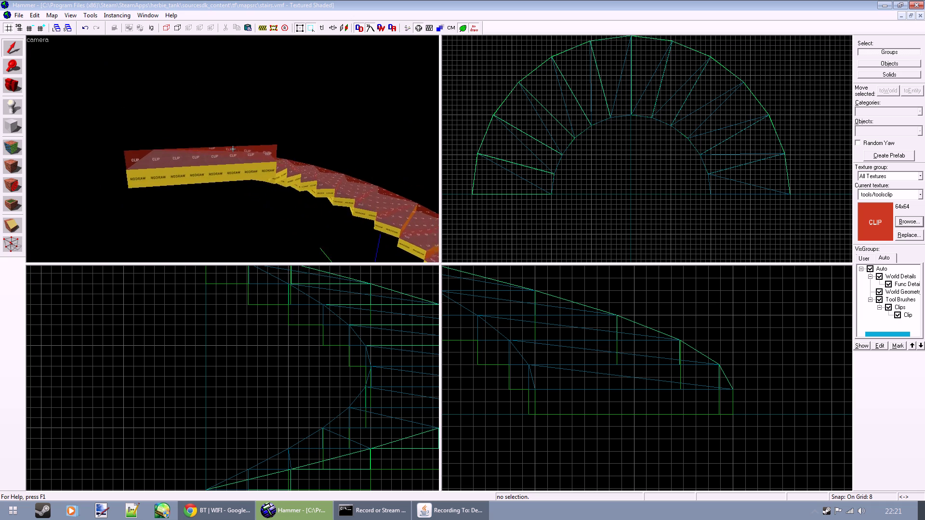
pyautogui.press('w')
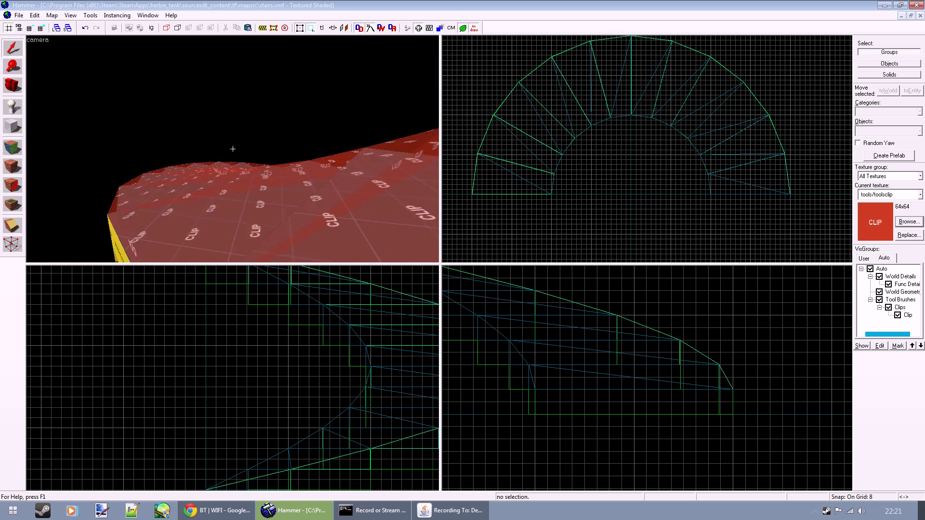
pyautogui.press('w')
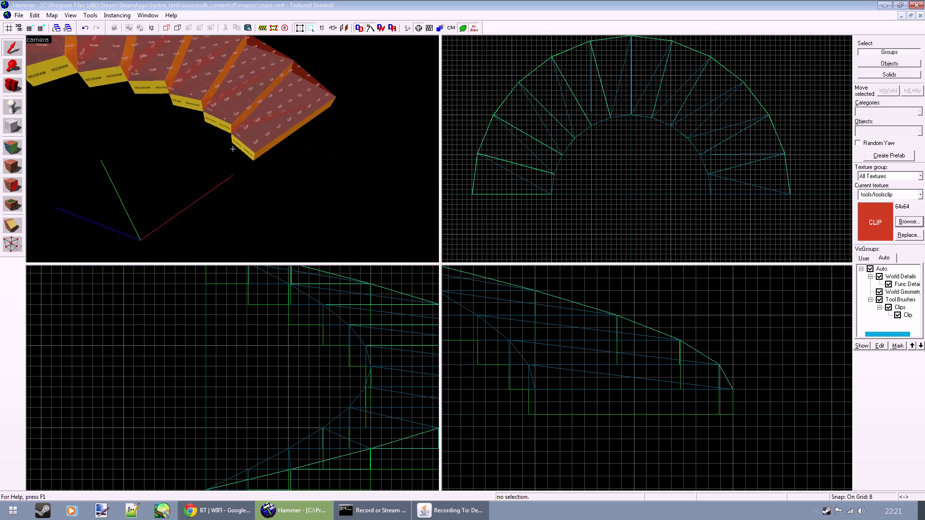
pyautogui.press('w')
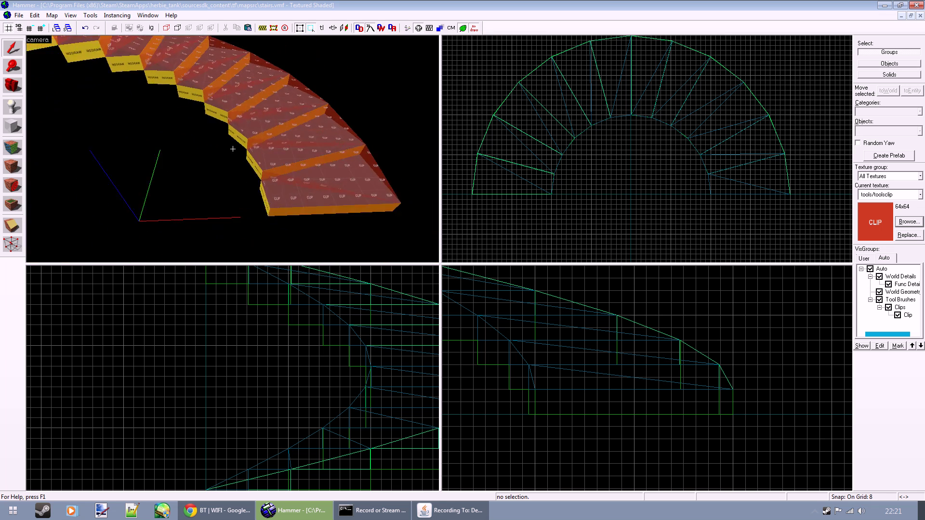
pyautogui.press('s')
pyautogui.press('z')
pyautogui.press('w')
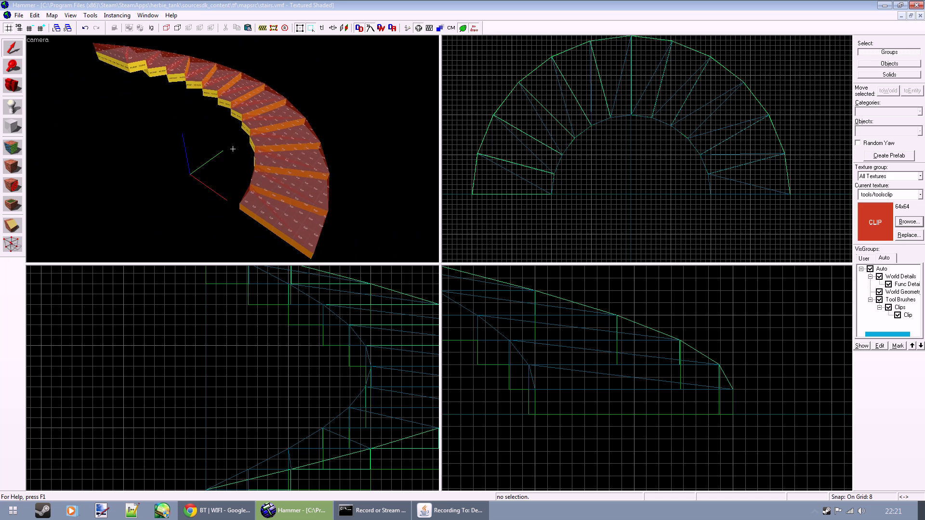
pyautogui.press('z')
# Set the current texture to tools/toolsnodraw and outline a 256 by 256 block footprint centred within the staircase's inner curve.
pyautogui.click(284, 135)
pyautogui.scroll(-2, 760, 164)
pyautogui.click(920, 194)
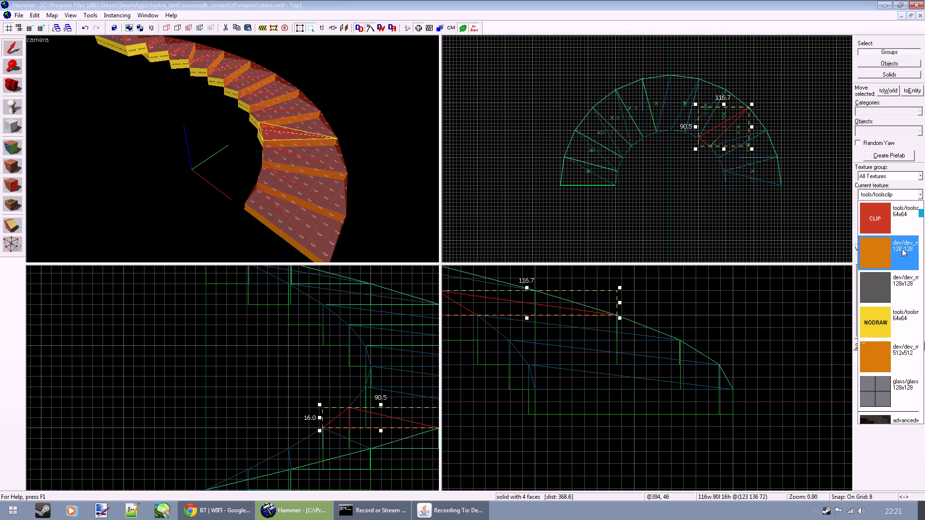
pyautogui.click(900, 322)
pyautogui.click(14, 126)
pyautogui.moveTo(613, 173); pyautogui.dragTo(569, 148, button='middle')
pyautogui.scroll(1, 570, 150)
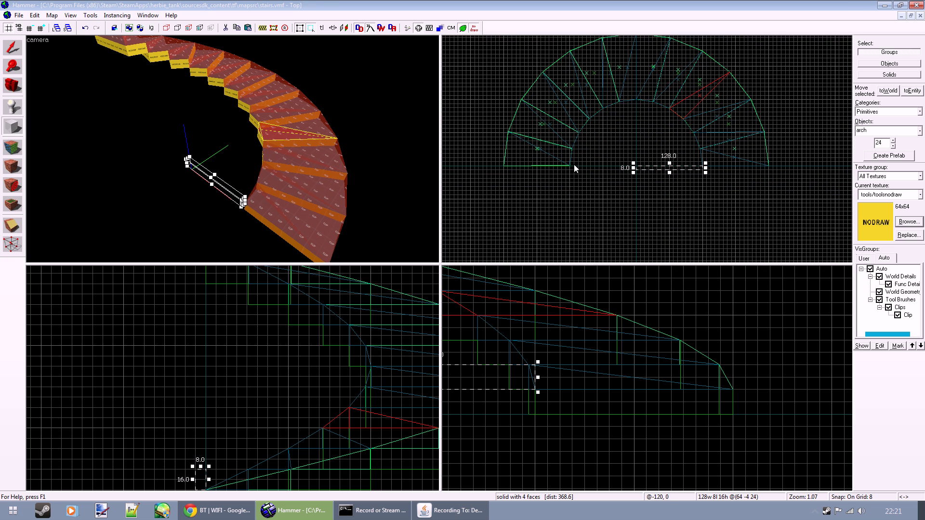
pyautogui.moveTo(571, 165); pyautogui.dragTo(601, 151)
pyautogui.moveTo(693, 100); pyautogui.dragTo(704, 98)
pyautogui.moveTo(636, 159); pyautogui.dragTo(635, 222)
pyautogui.scroll(-5, 204, 419)
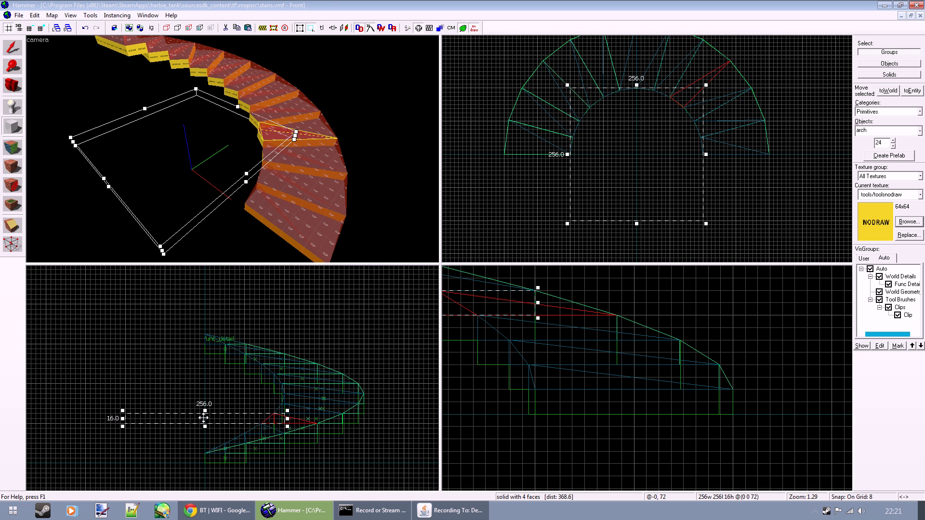
# Extend the block outline from the stair base to 256 units high and create it as a 24-sided cylinder.
pyautogui.moveTo(202, 428); pyautogui.dragTo(205, 465)
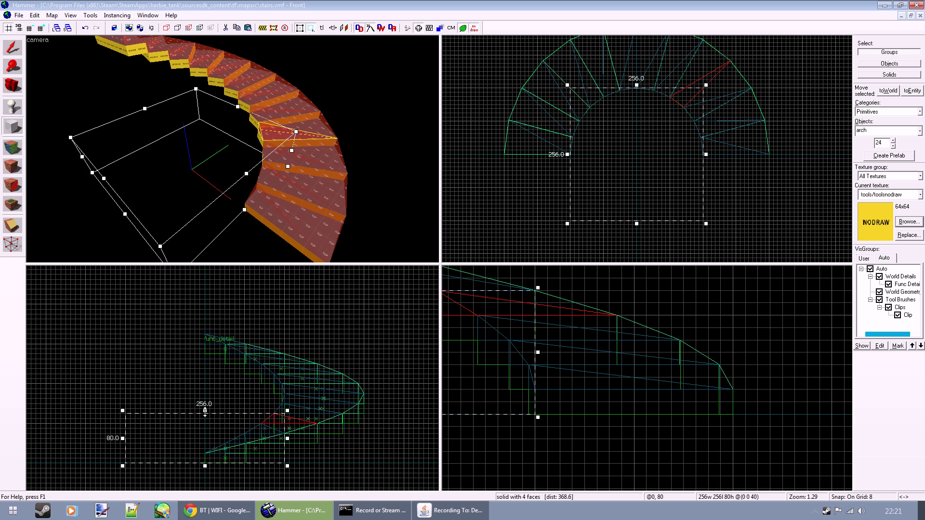
pyautogui.moveTo(205, 411); pyautogui.dragTo(216, 317)
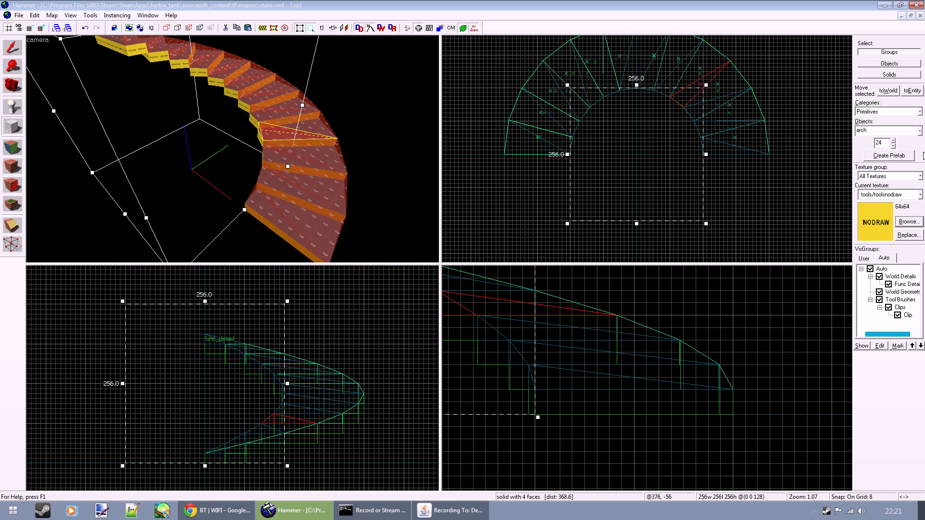
pyautogui.click(919, 131)
pyautogui.click(890, 152)
pyautogui.press('Return')
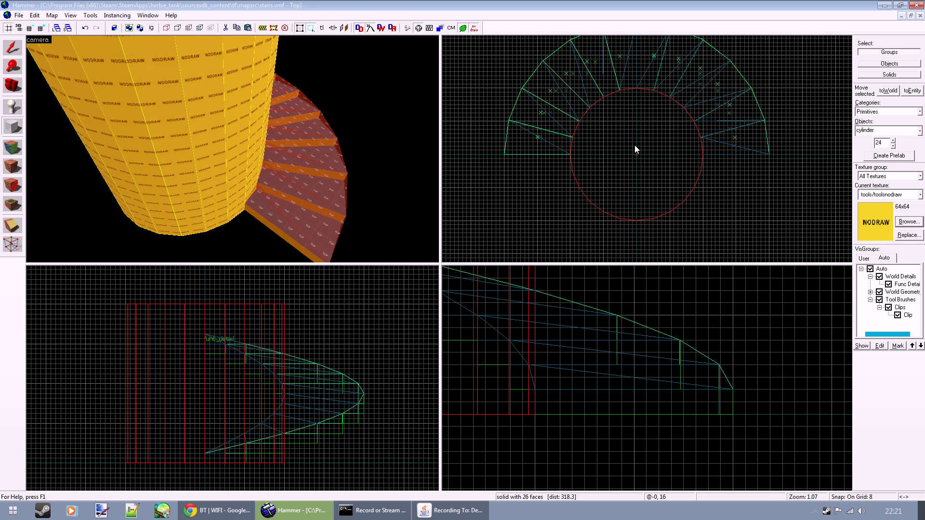
# Clip the cylinder through its centre along the stairs' straight edge, keeping the half that borders the steps.
pyautogui.press('z')
pyautogui.press('z')
pyautogui.click(12, 226)
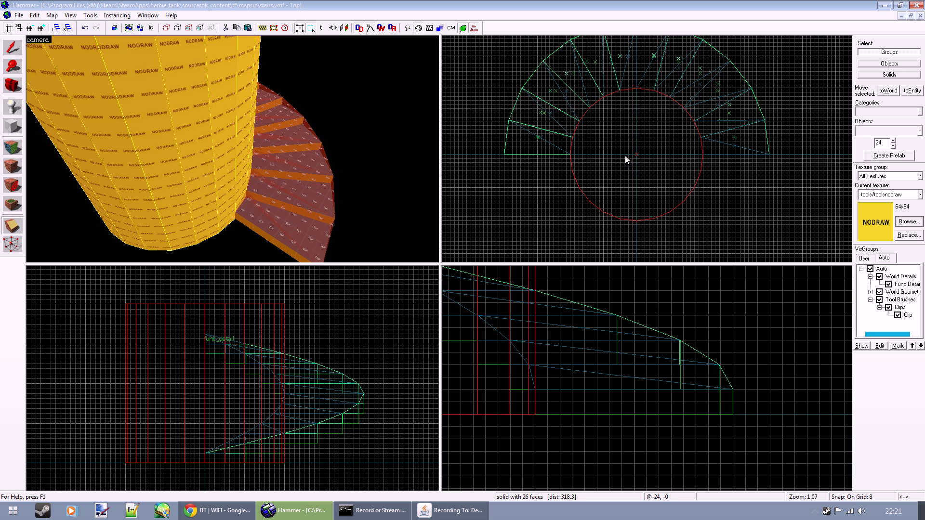
pyautogui.moveTo(626, 155); pyautogui.dragTo(611, 156)
pyautogui.press('Return')
pyautogui.press('z')
pyautogui.press('w')
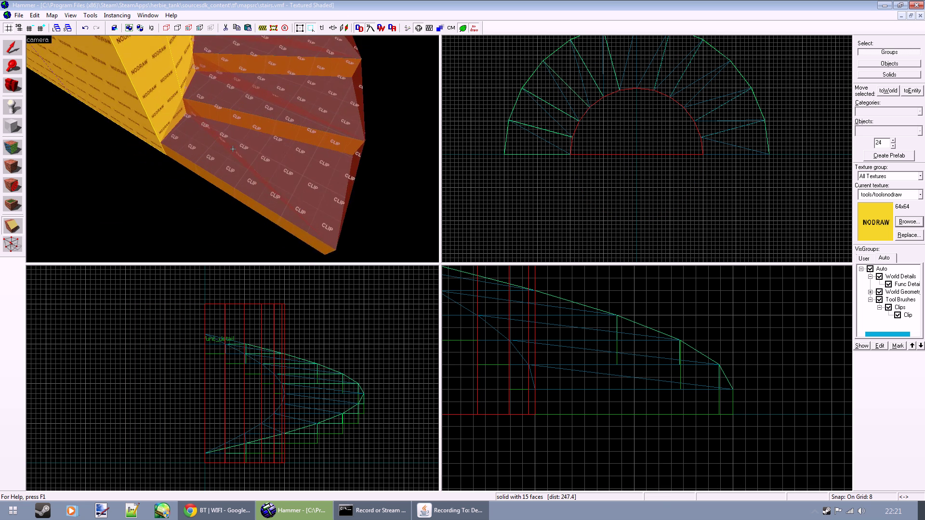
pyautogui.press('z')
pyautogui.click(13, 47)
pyautogui.press('z')
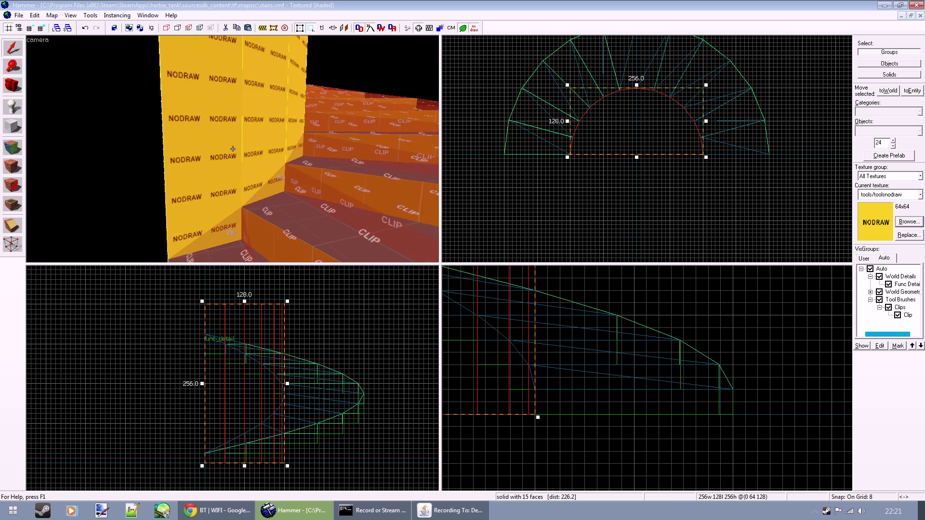
pyautogui.scroll(2, 233, 149)
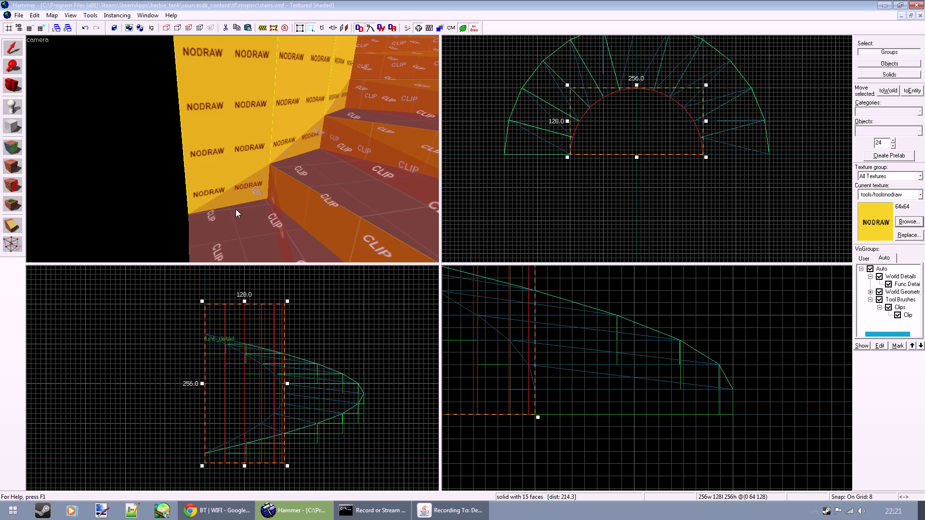
# Try to move the inner vertices of the bottom step's clip brush in line with the staircase's front edge.
pyautogui.click(267, 201)
pyautogui.press('z')
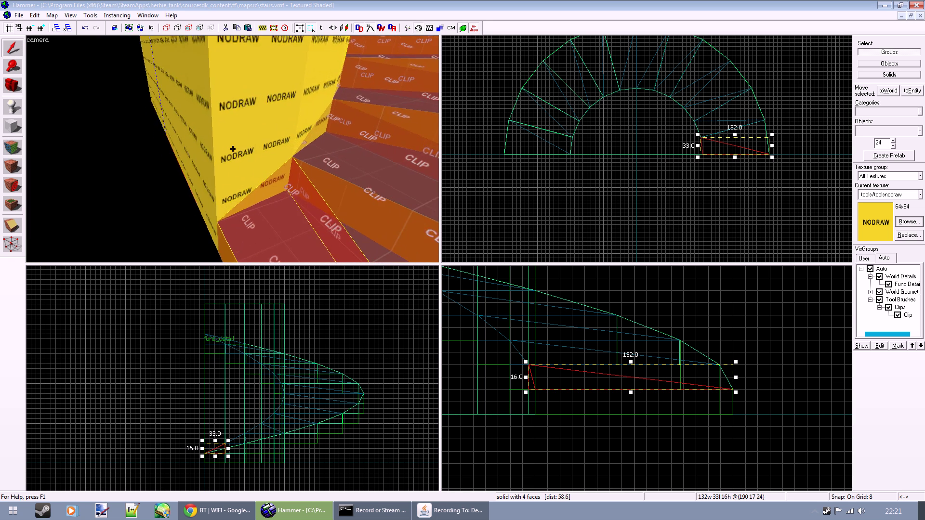
pyautogui.press('z')
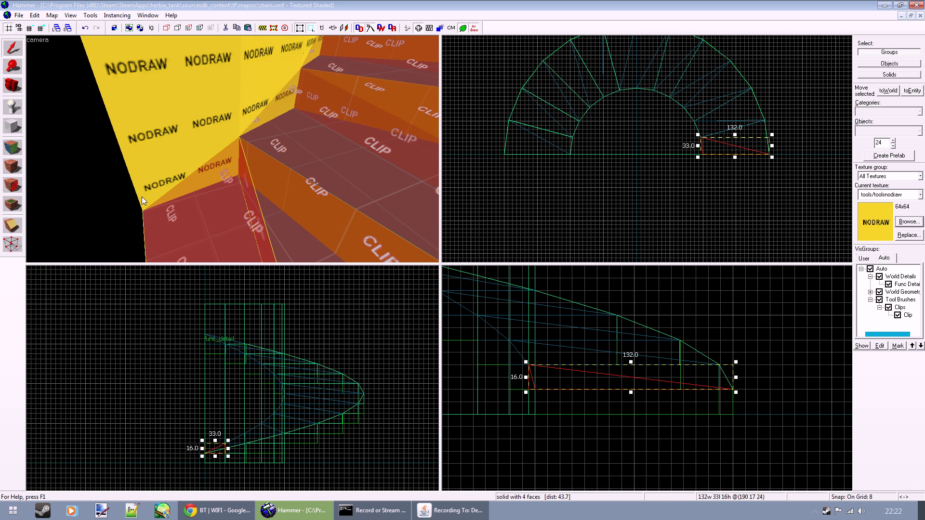
pyautogui.hotkey('shift', 'v')
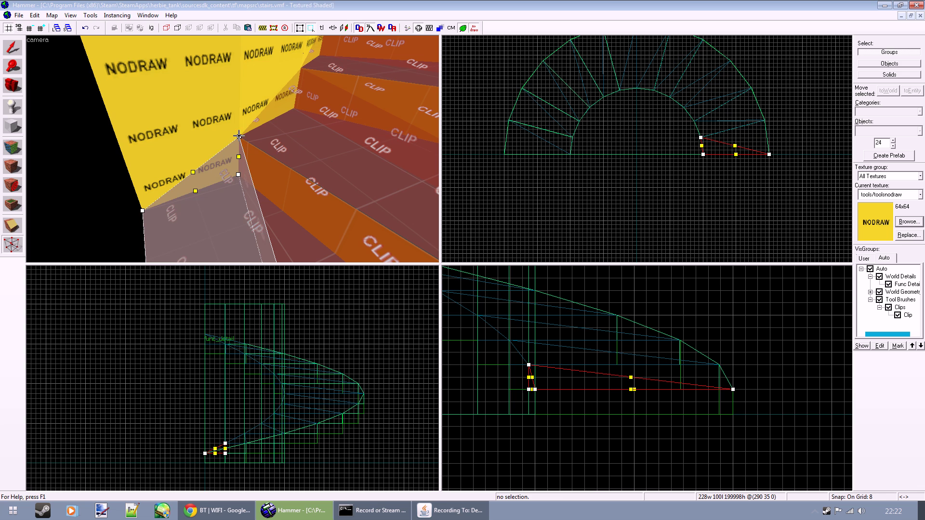
pyautogui.scroll(4, 222, 424)
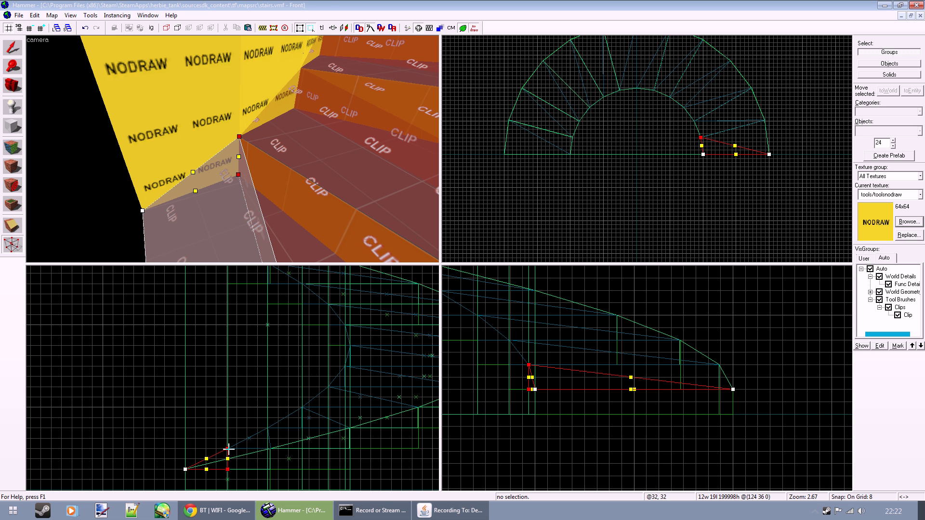
pyautogui.moveTo(228, 449); pyautogui.dragTo(185, 449)
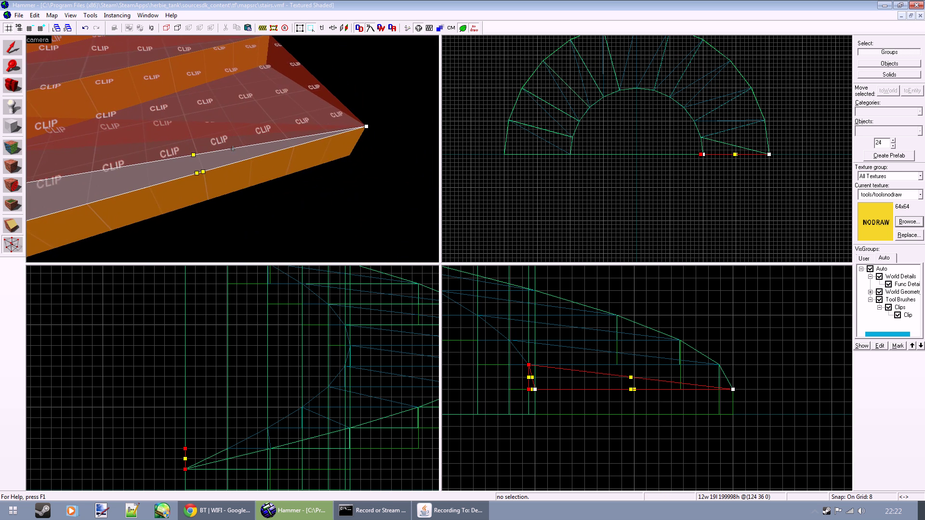
pyautogui.press('z')
pyautogui.click(15, 49)
pyautogui.press('Escape')
# Sample dev/dev_measuregeneric01 from a step riser and apply it to the curved side faces of the half-cylinder.
pyautogui.press('z')
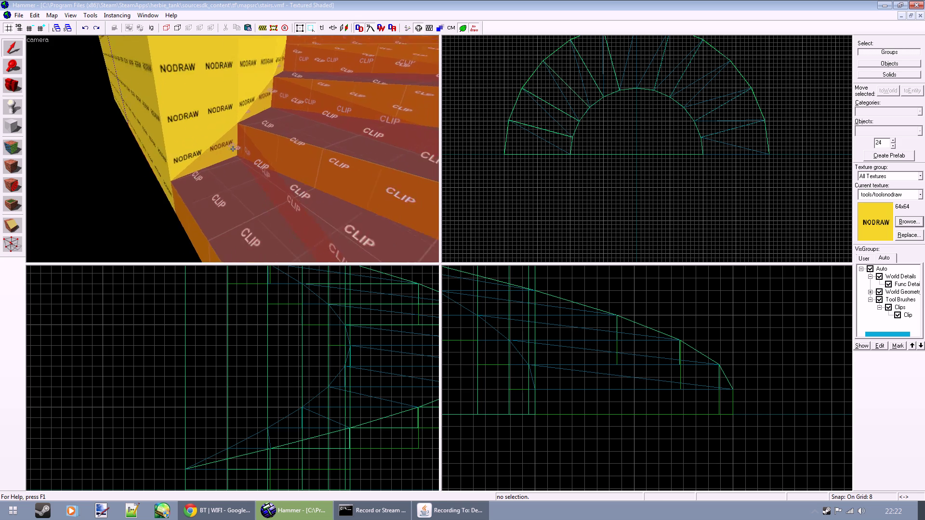
pyautogui.press('s')
pyautogui.press('z')
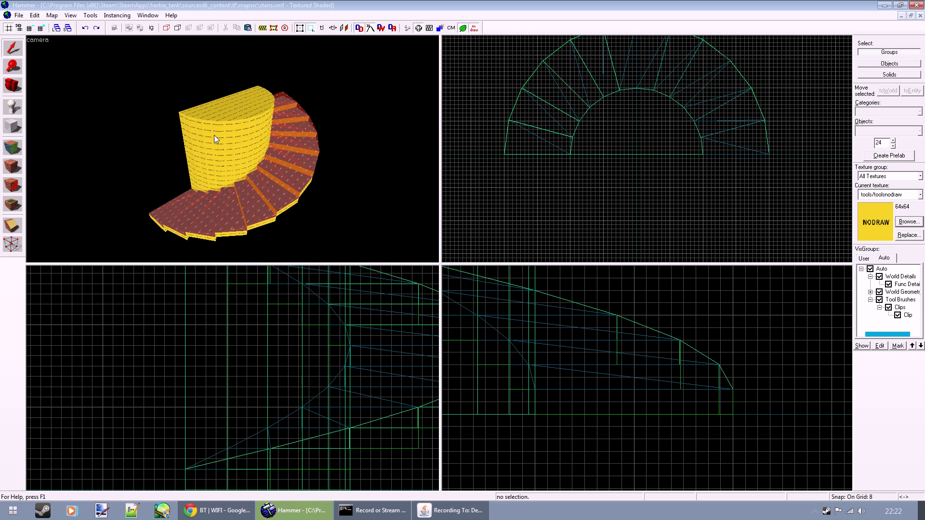
pyautogui.scroll(12, 214, 138)
pyautogui.hotkey('shift', 'a')
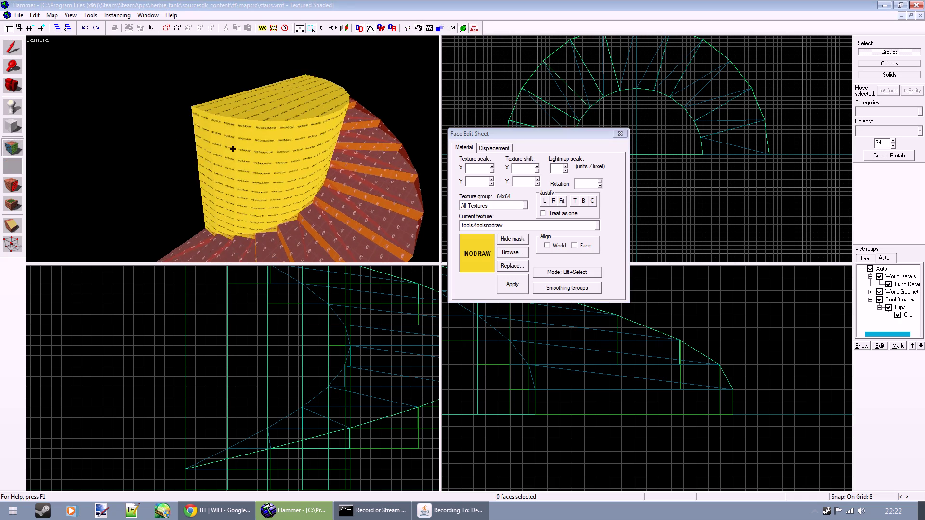
pyautogui.press('w')
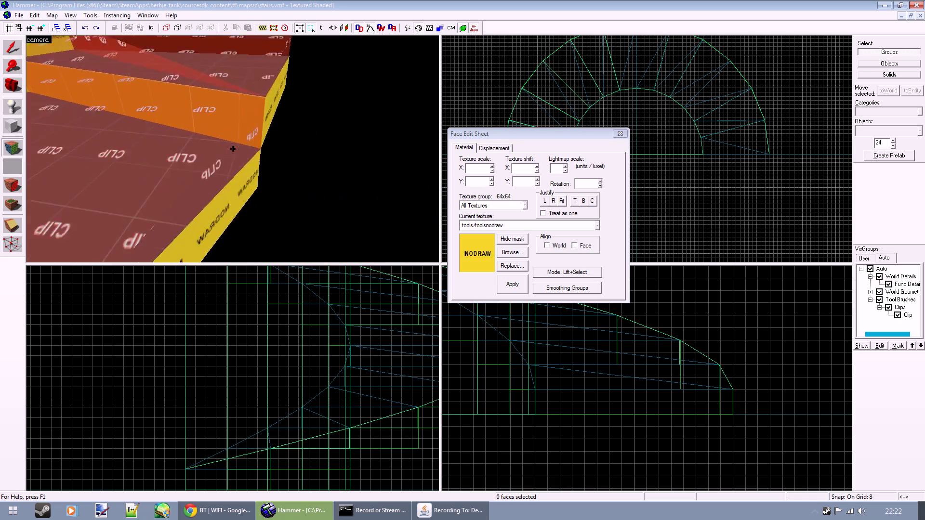
pyautogui.click(233, 149)
pyautogui.scroll(-10, 233, 149)
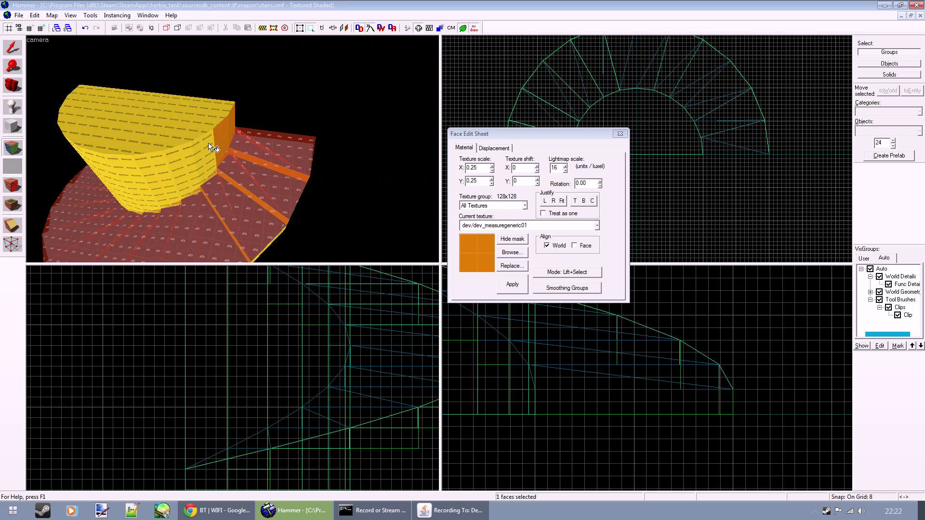
pyautogui.scroll(10, 233, 149)
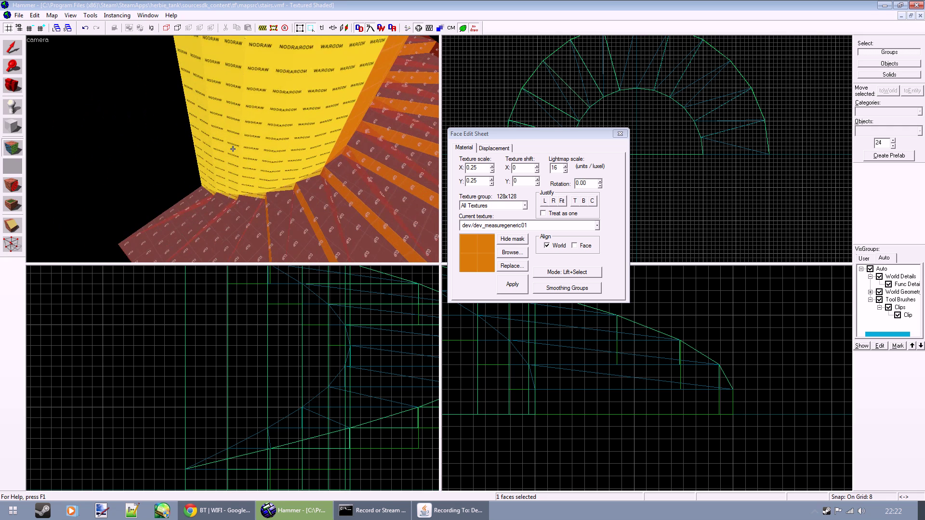
pyautogui.scroll(-10, 233, 148)
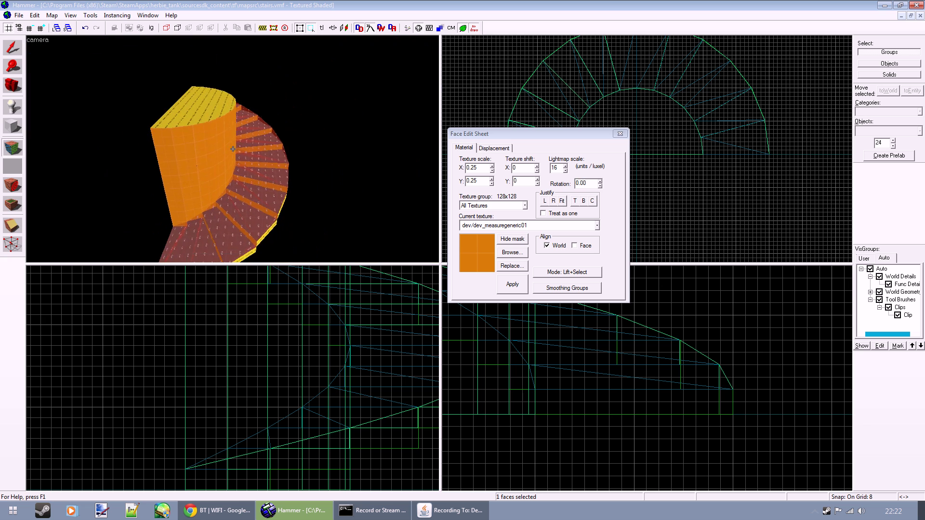
# Apply dev/dev_measuregeneric01b to the top face of the half-cylinder and leave face editing.
pyautogui.press('z')
pyautogui.press('z')
pyautogui.press('w')
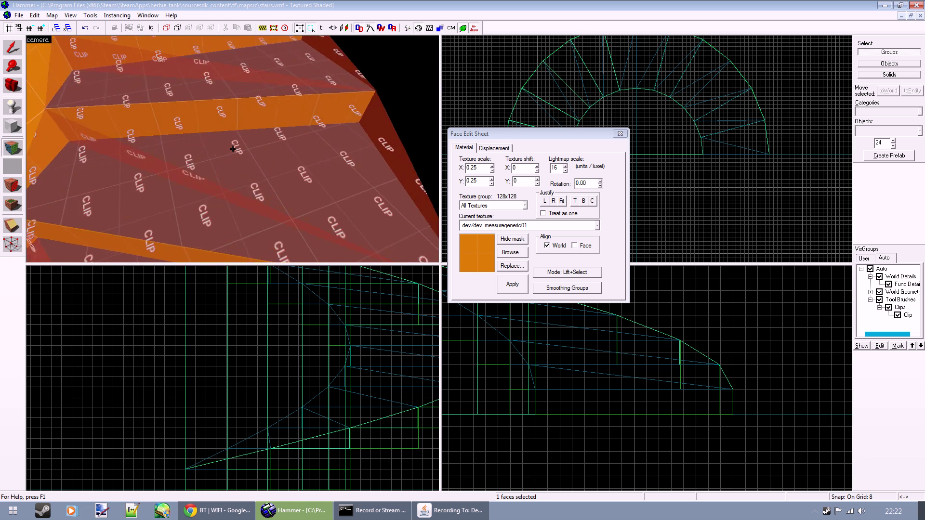
pyautogui.scroll(-10, 233, 149)
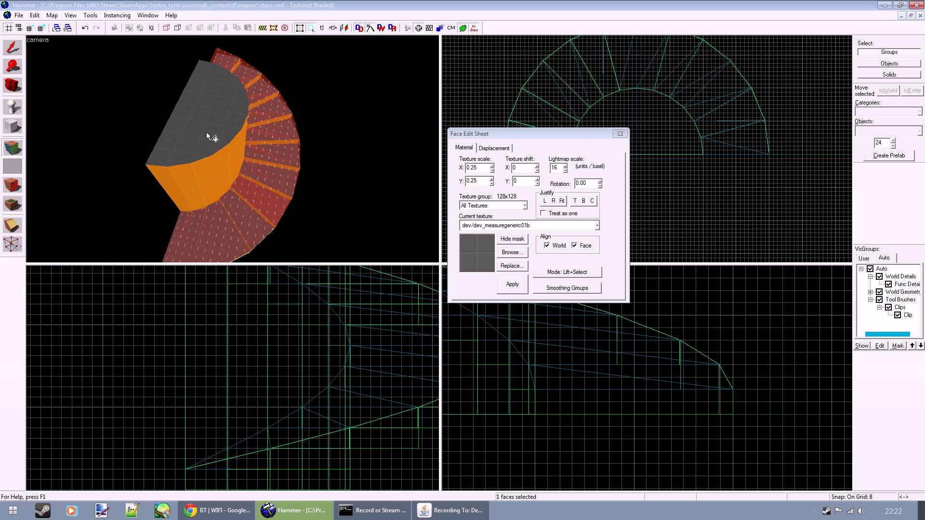
pyautogui.hotkey('shift', 's')
pyautogui.press('d')
pyautogui.press('s')
pyautogui.press('z')
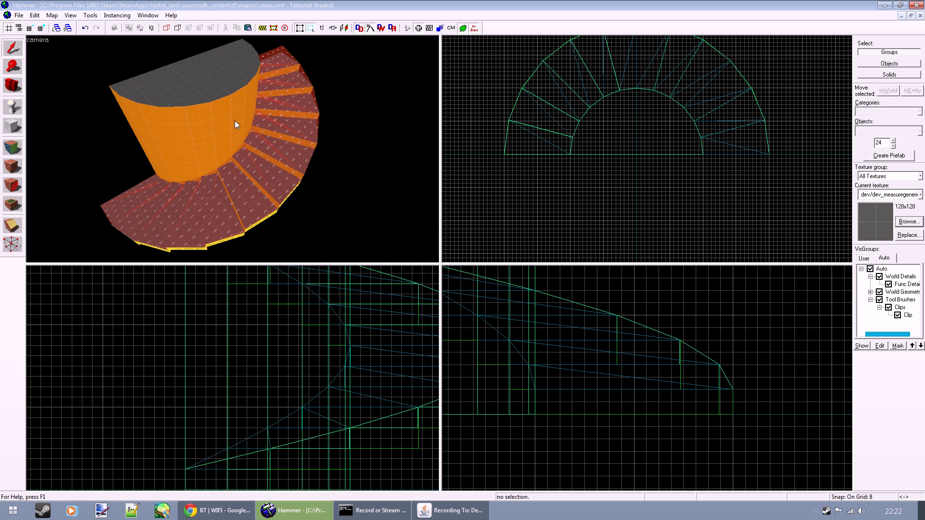
pyautogui.press('z')
pyautogui.press('z')
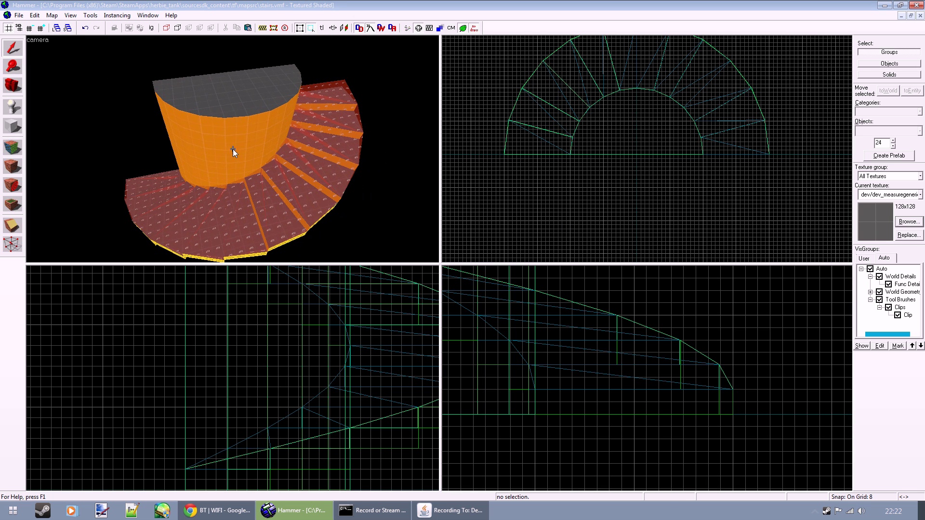